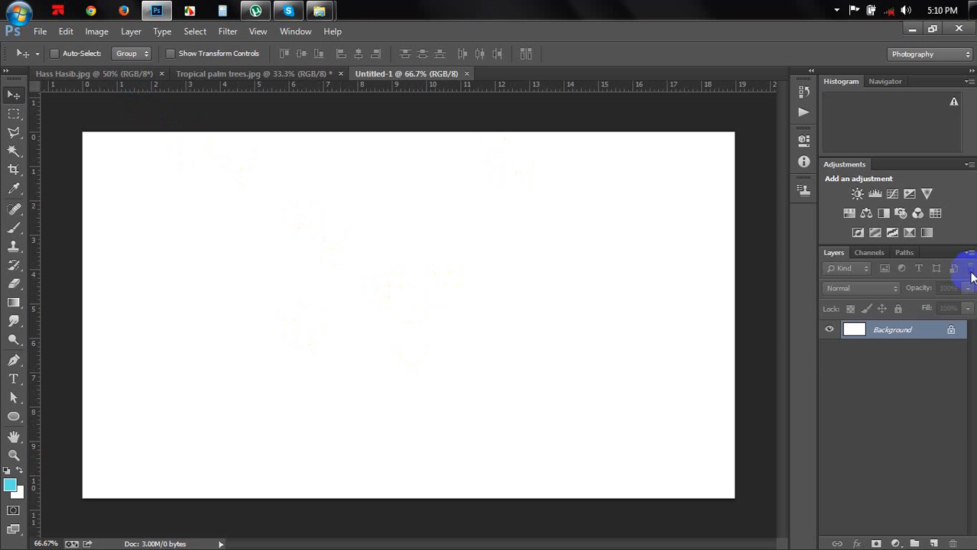
Add a Gradient Fill layer above the white background using the Black, White preset
left_click(895, 543)
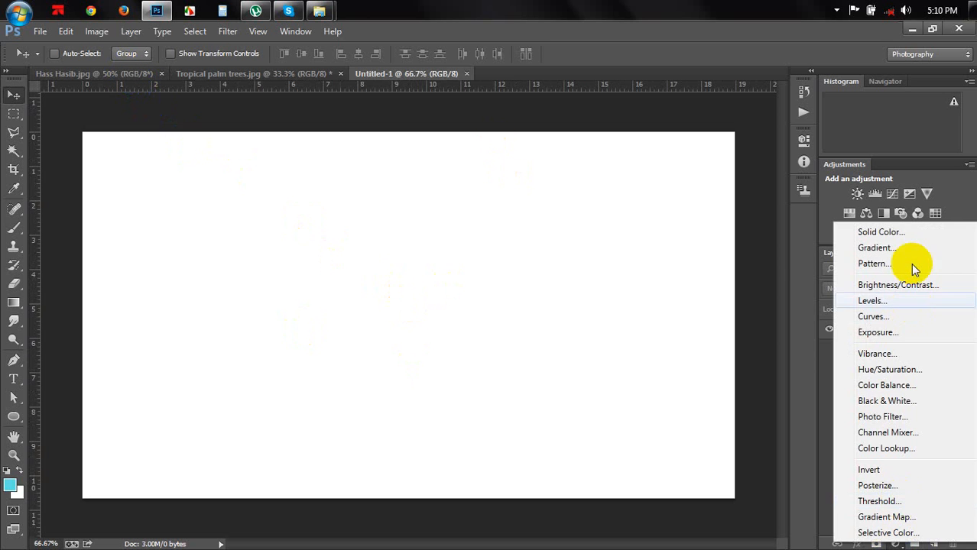
left_click(878, 249)
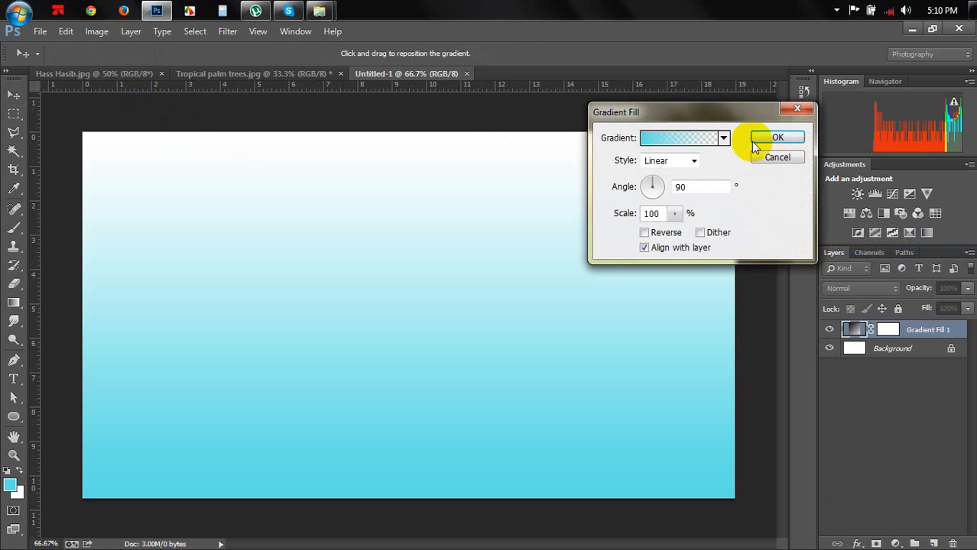
left_click(723, 138)
left_click(660, 167)
left_click(702, 112)
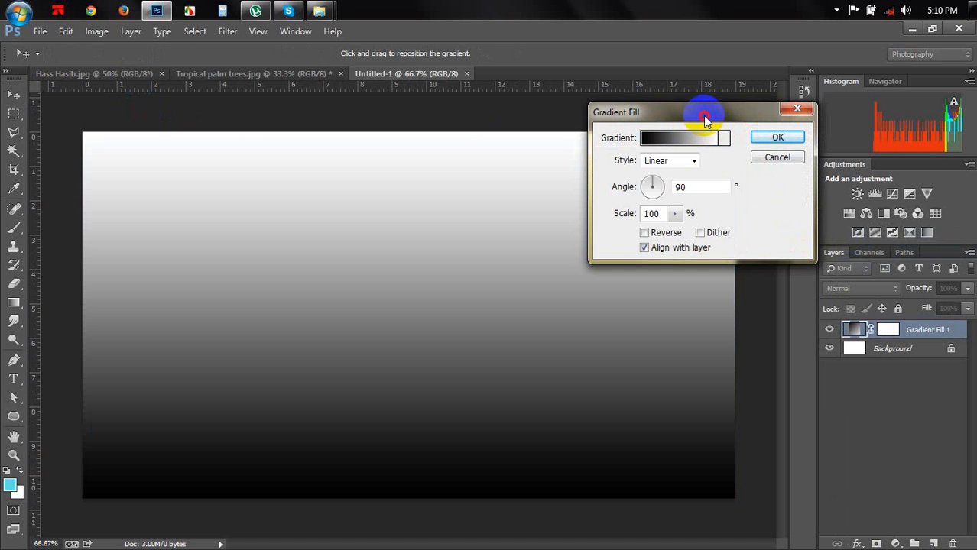
Set the gradient fill's angle to 0 degrees
left_click_drag(654, 184, 688, 185)
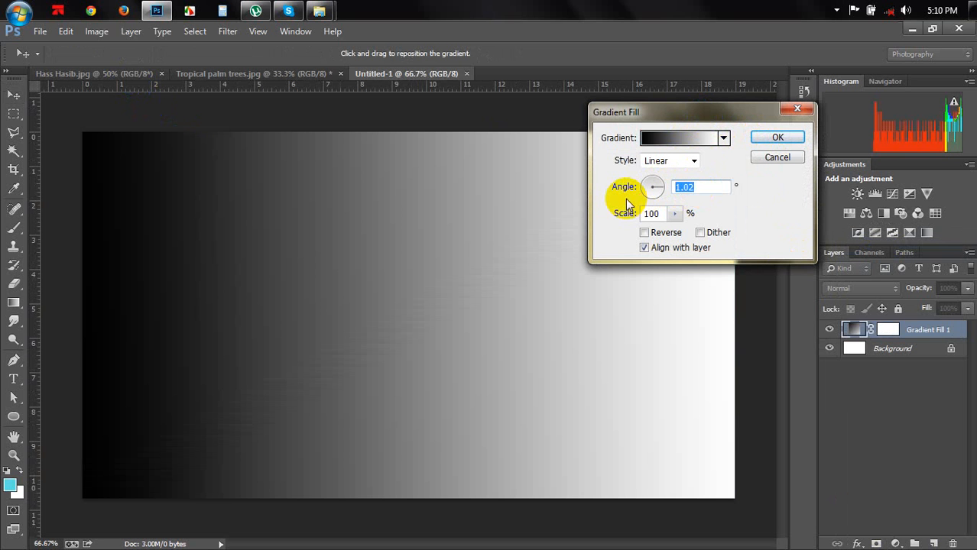
type("0")
left_click(676, 211)
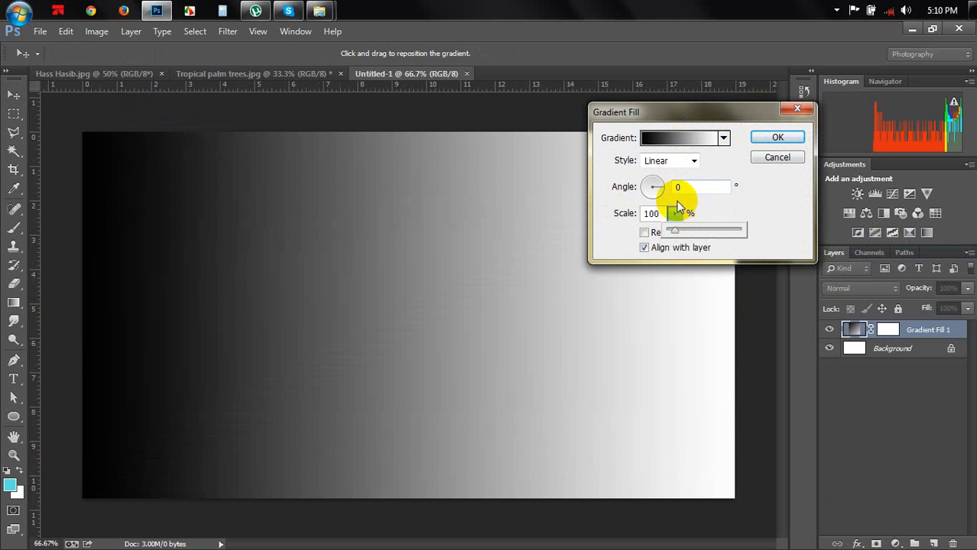
Make the gradient fill radial and reversed, with its scale at 298%
left_click(690, 160)
left_click(671, 191)
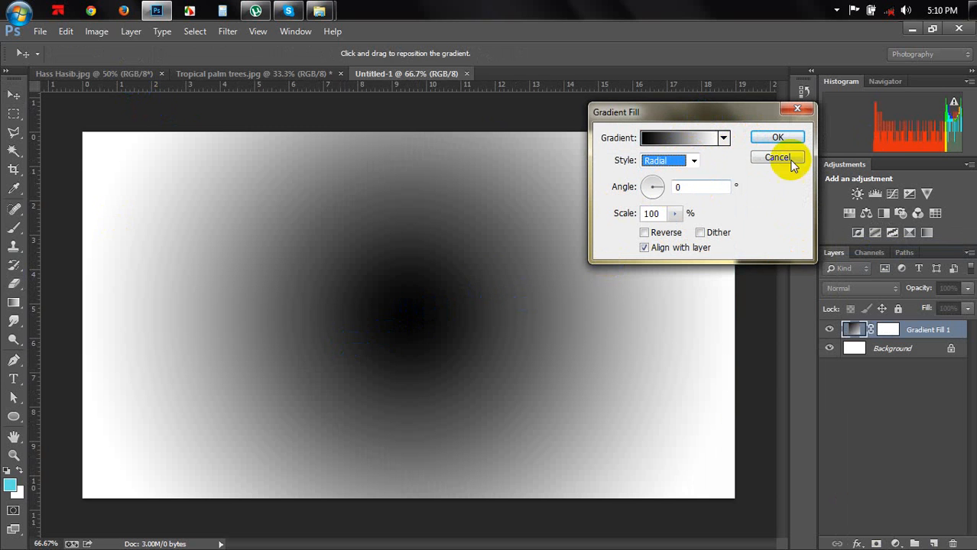
left_click(647, 232)
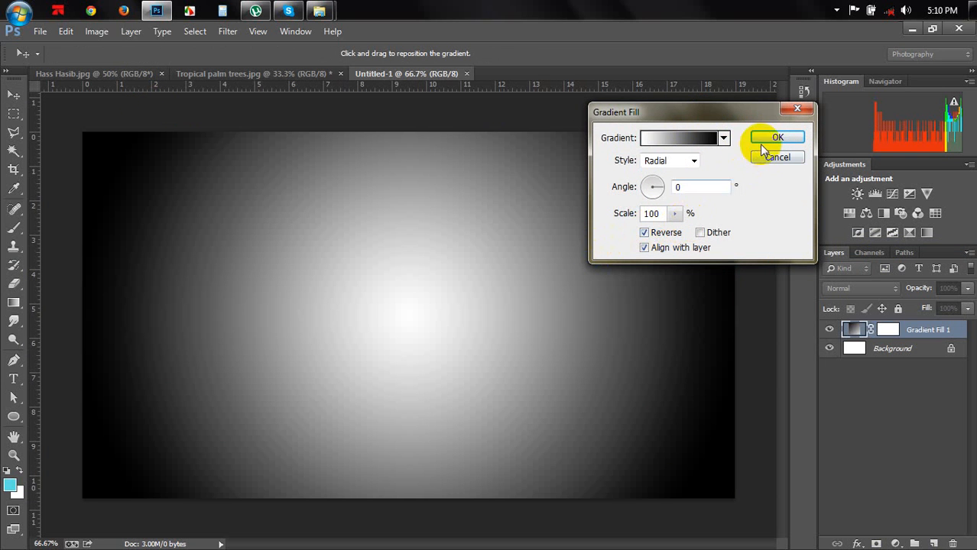
left_click(675, 213)
left_click_drag(676, 233, 688, 232)
Change the gradient's white color stop to light gray e8e8e8 and apply the gradient fill
left_click(684, 137)
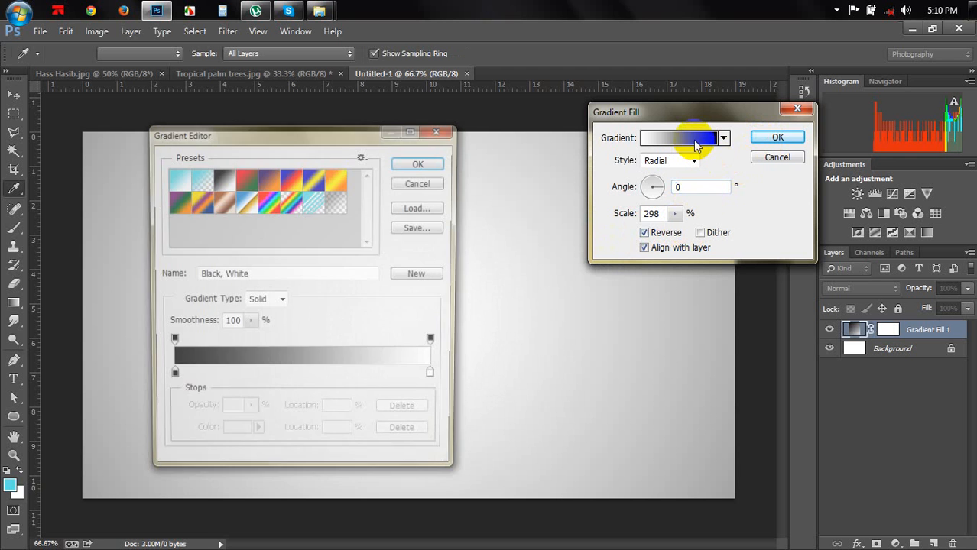
left_click(435, 376)
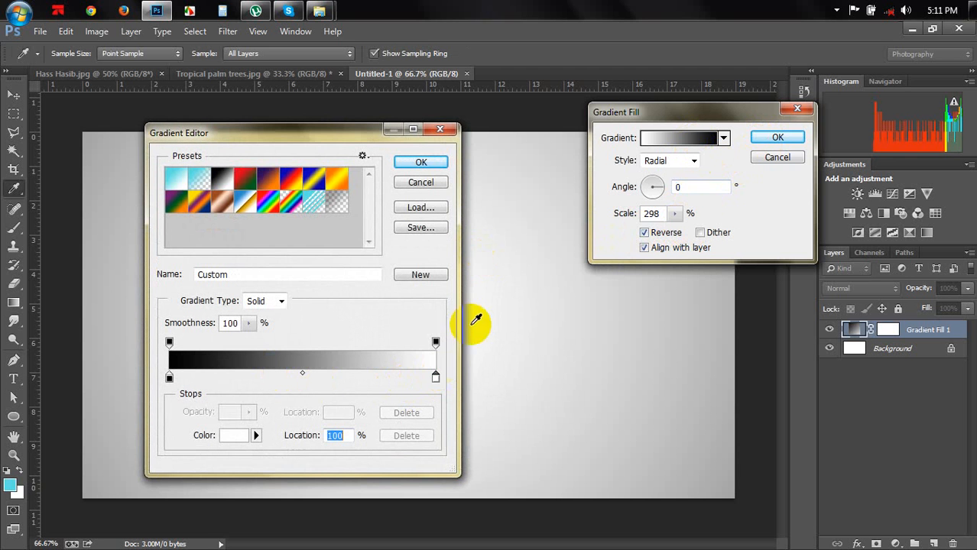
double_click(435, 378)
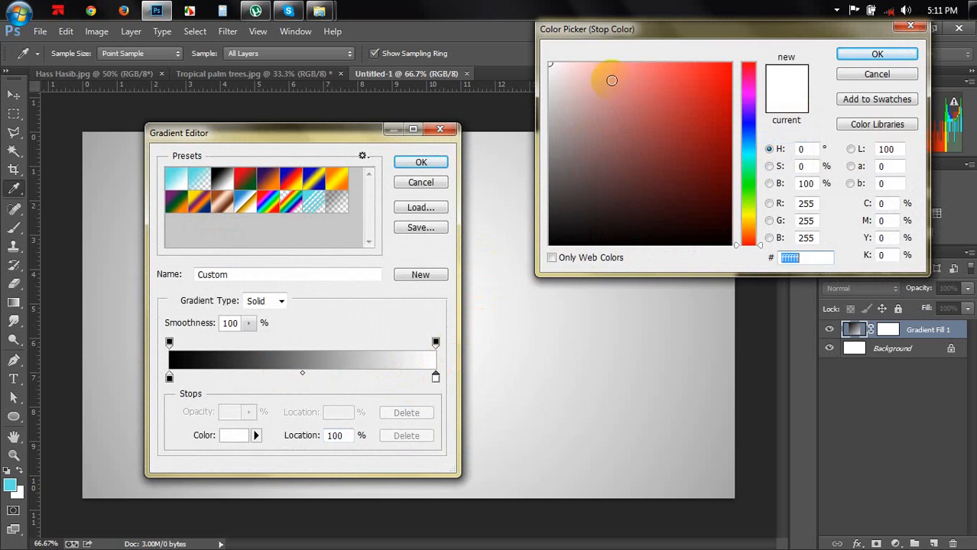
left_click_drag(568, 72, 523, 78)
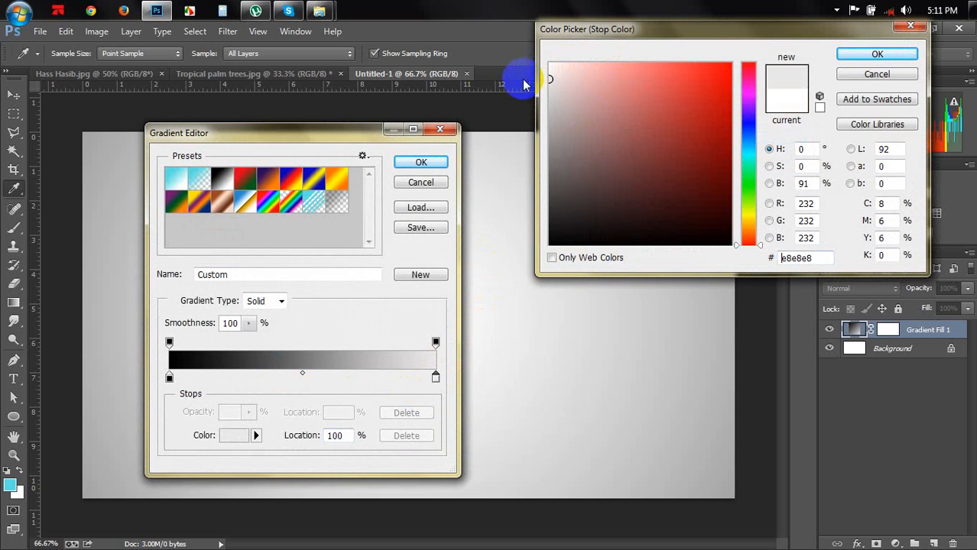
left_click(877, 53)
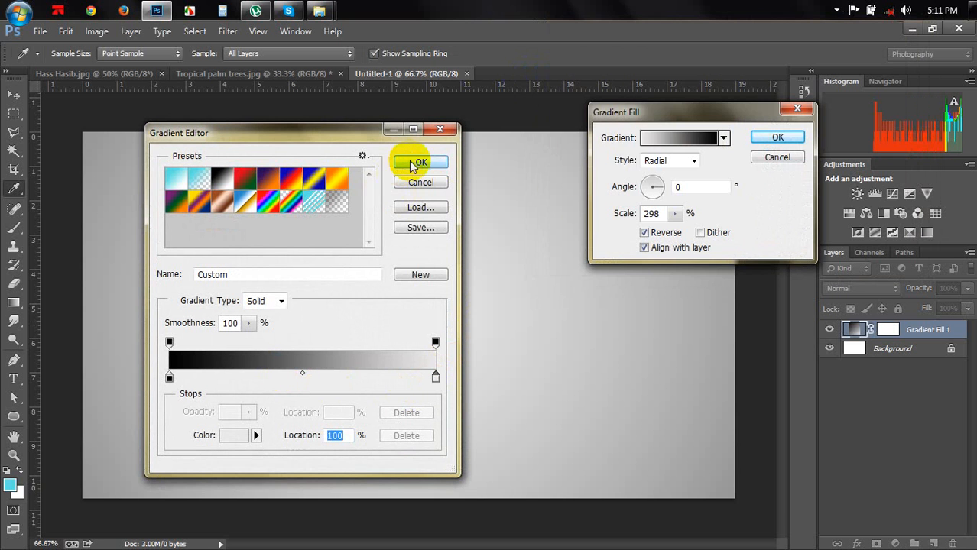
left_click(418, 162)
left_click(772, 138)
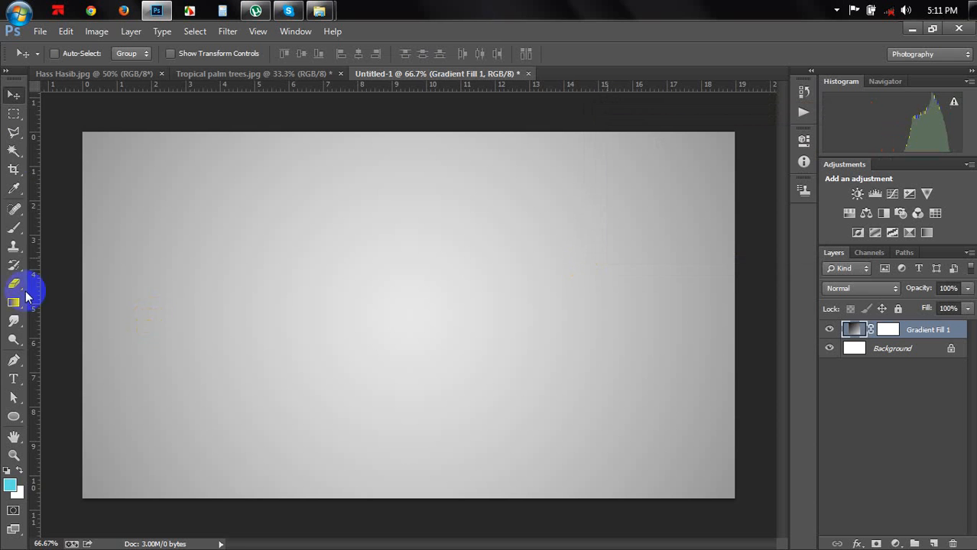
Switch to the portrait photo of the man by the tree and set the Pen tool to Path mode
left_click(145, 85)
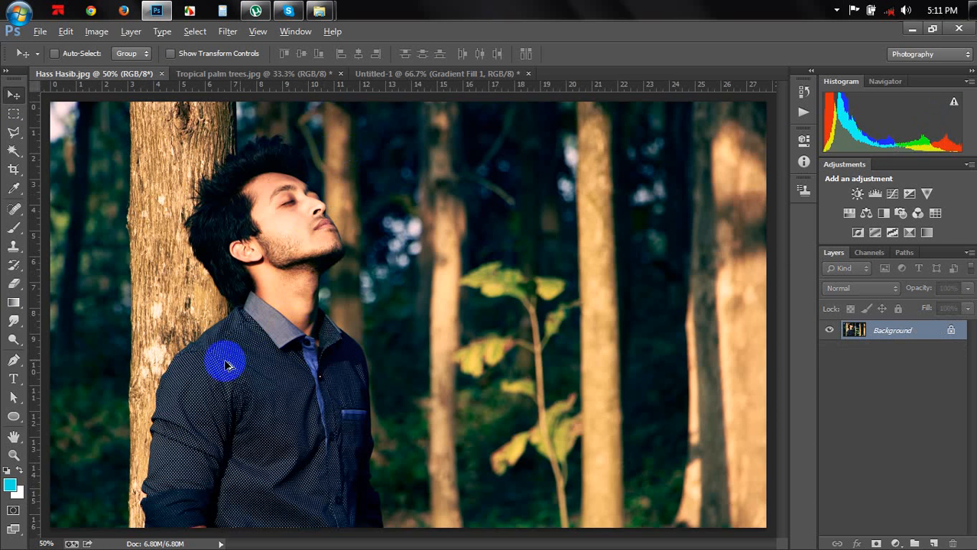
scroll(226, 367, "up", 5)
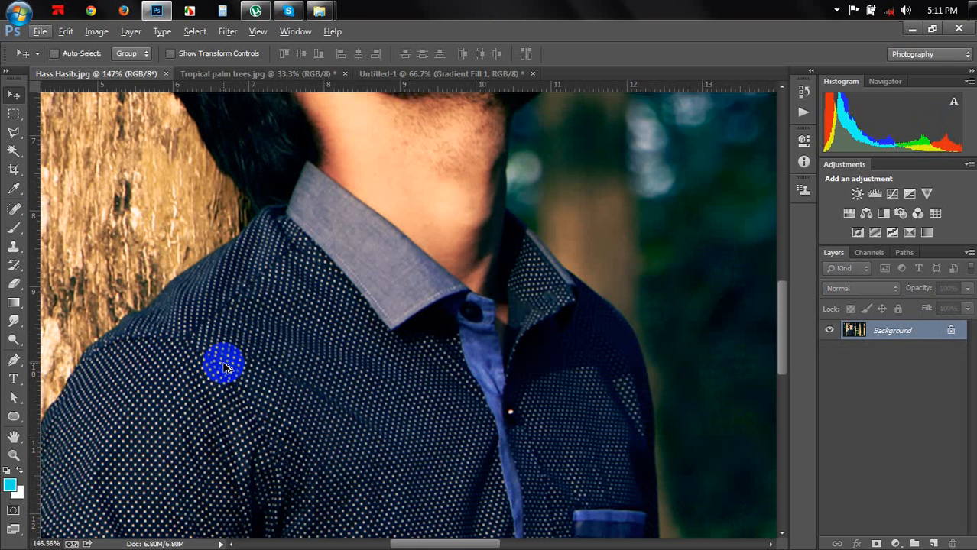
left_click_drag(226, 367, 192, 386)
scroll(192, 387, "up", 2)
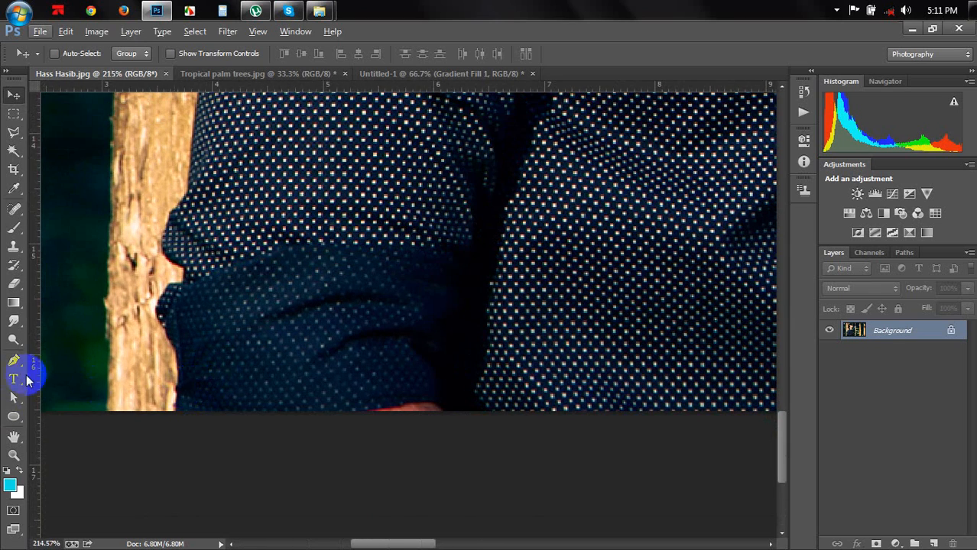
left_click(14, 360)
left_click(73, 53)
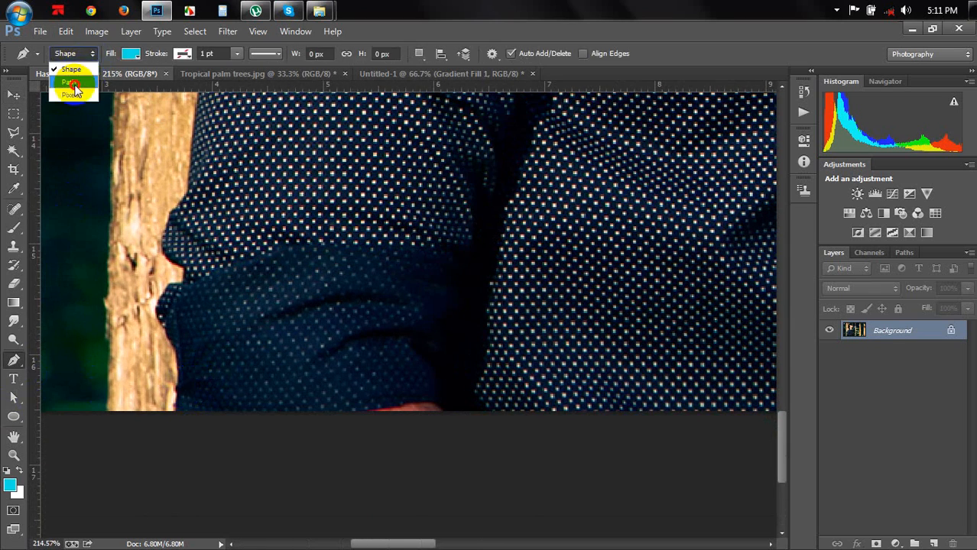
left_click(73, 83)
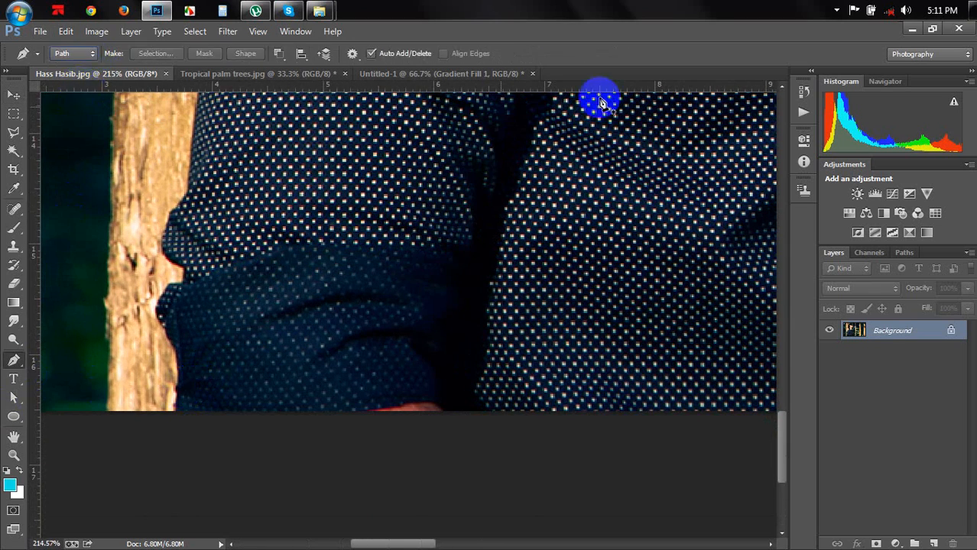
Start a path at the photo's lower edge and trace the outer contour of the rolled cuff, including the notch above it
left_click(176, 414)
left_click(168, 341)
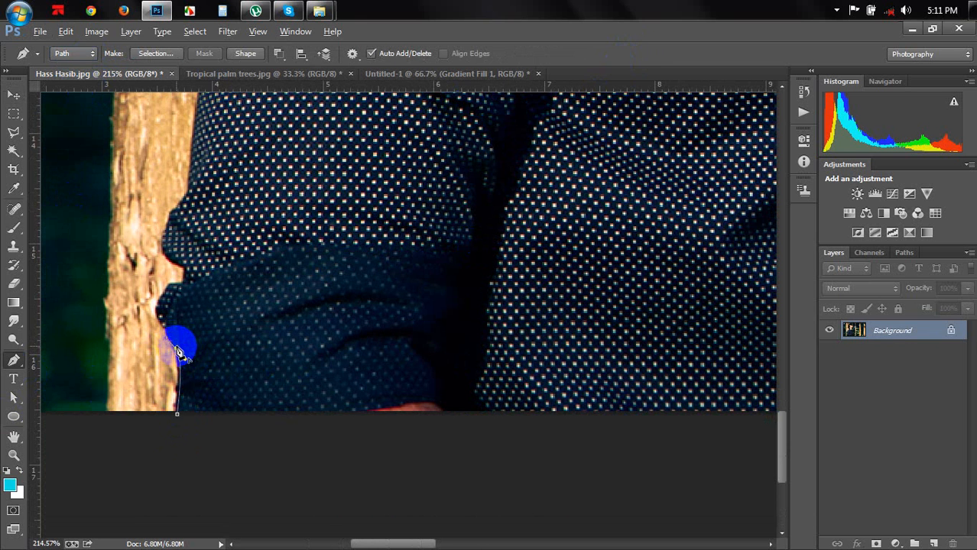
left_click_drag(177, 352, 184, 360)
left_click(166, 300)
left_click_drag(165, 299, 185, 279)
left_click(163, 304)
left_click(193, 273)
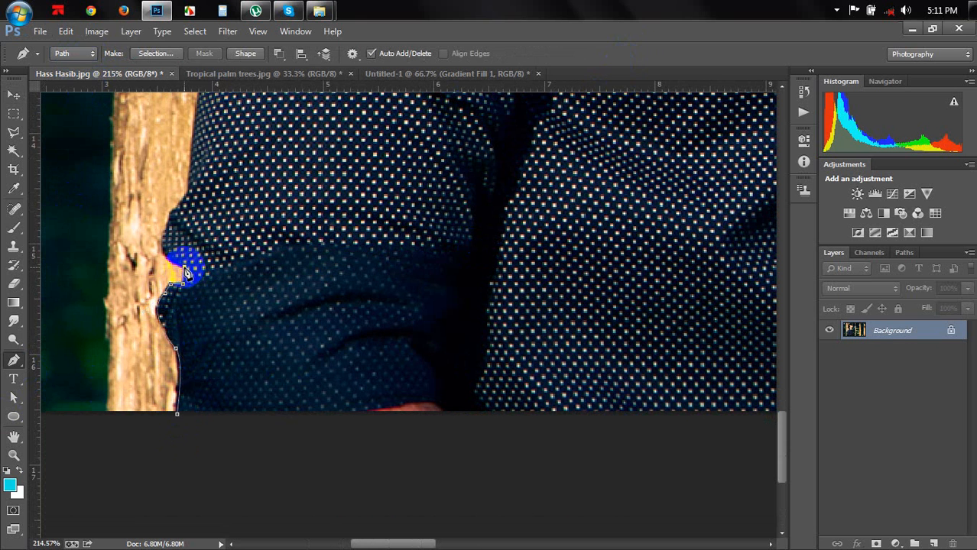
left_click(170, 237)
left_click_drag(170, 224, 191, 182)
left_click(168, 223)
Continue the path up the outer edge of the sleeve, following the folds at the elbow
left_click_drag(264, 201, 327, 345)
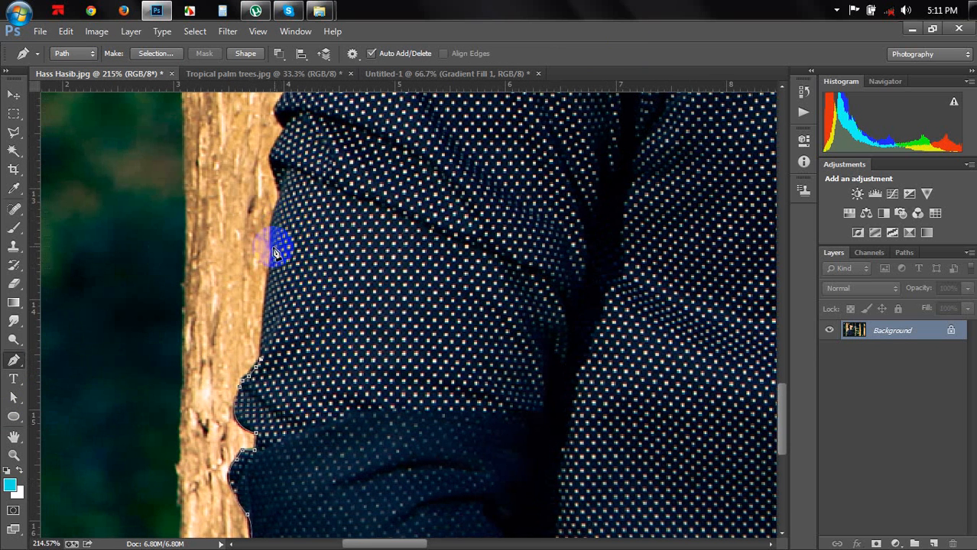
left_click(270, 256)
left_click(289, 185)
mouse_move(282, 194)
left_mouse_down()
mouse_move(366, 321)
mouse_move(334, 267)
left_mouse_up()
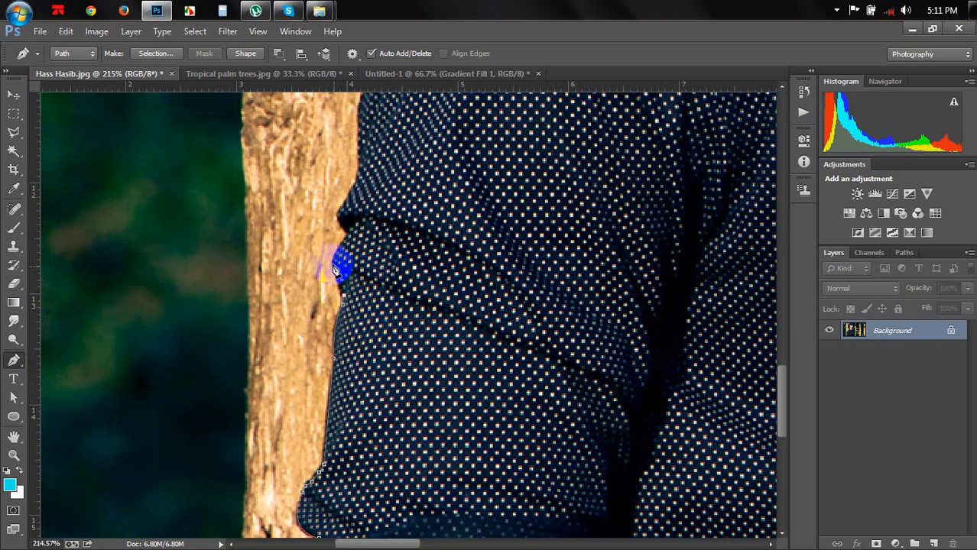
left_click(350, 233)
mouse_move(349, 239)
left_mouse_down()
mouse_move(340, 208)
mouse_move(352, 192)
mouse_move(341, 207)
mouse_move(354, 195)
mouse_move(355, 370)
mouse_move(378, 245)
mouse_move(363, 264)
mouse_move(367, 246)
mouse_move(396, 200)
left_mouse_up()
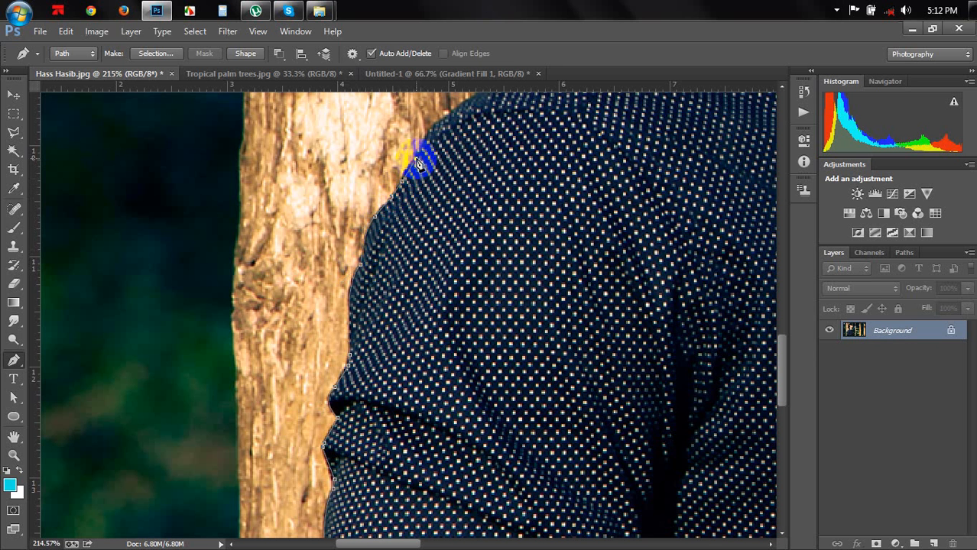
Extend the path from the upper arm along the curve of the shoulder against the tree trunk
left_click_drag(418, 163, 429, 143)
left_click(431, 130)
left_click_drag(408, 212, 357, 264)
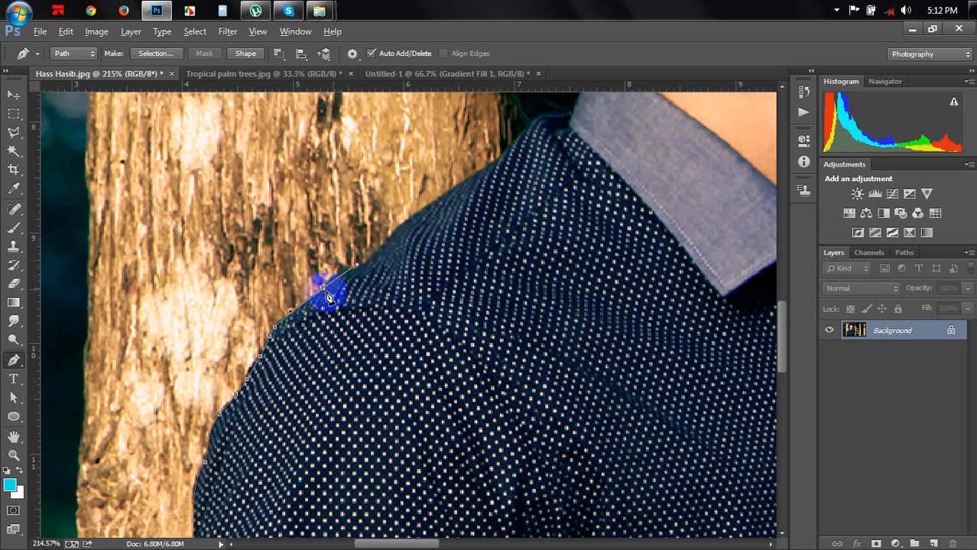
left_click(325, 294)
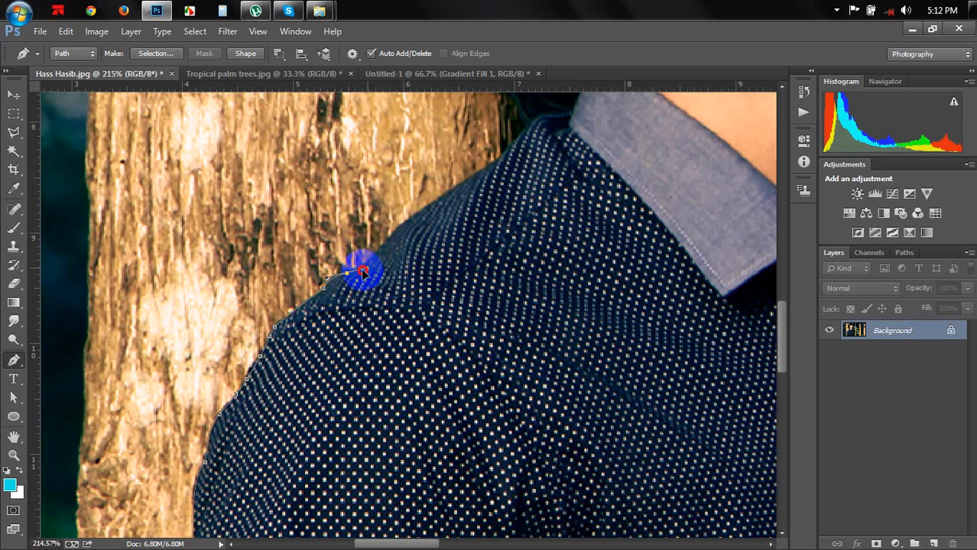
left_click(347, 273, "alt")
left_click(364, 262)
left_click(376, 251)
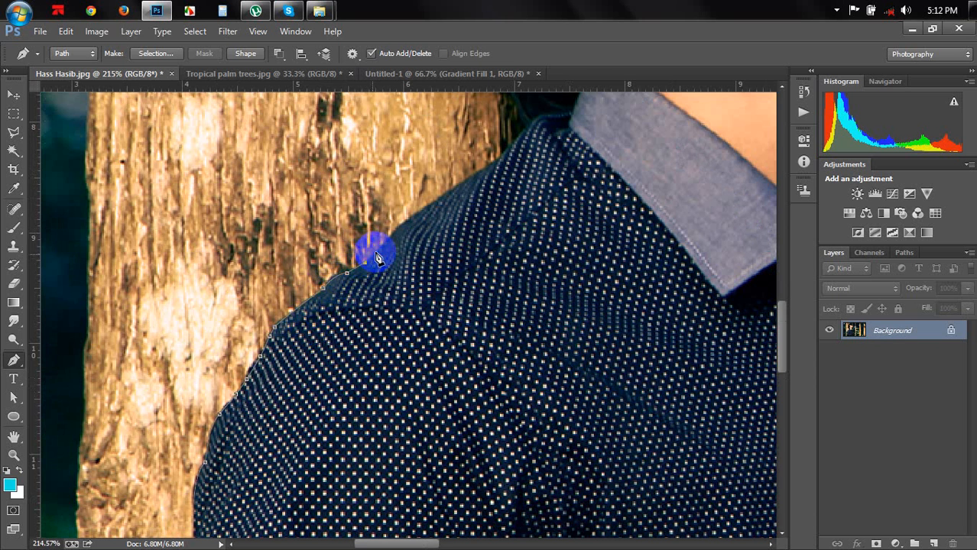
Trace the path along the top of the shoulder up to the point where the shirt meets the hair
left_click_drag(413, 241, 305, 331)
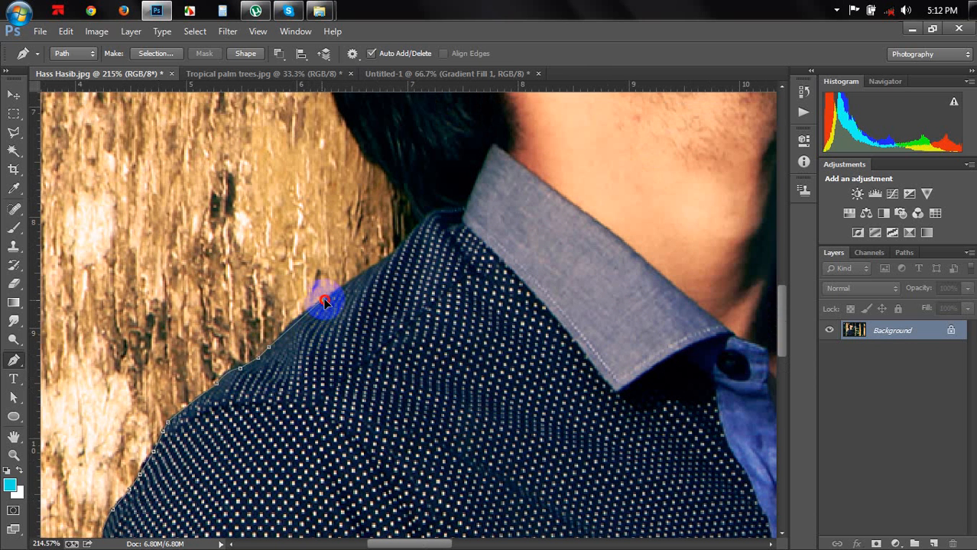
left_click(394, 256)
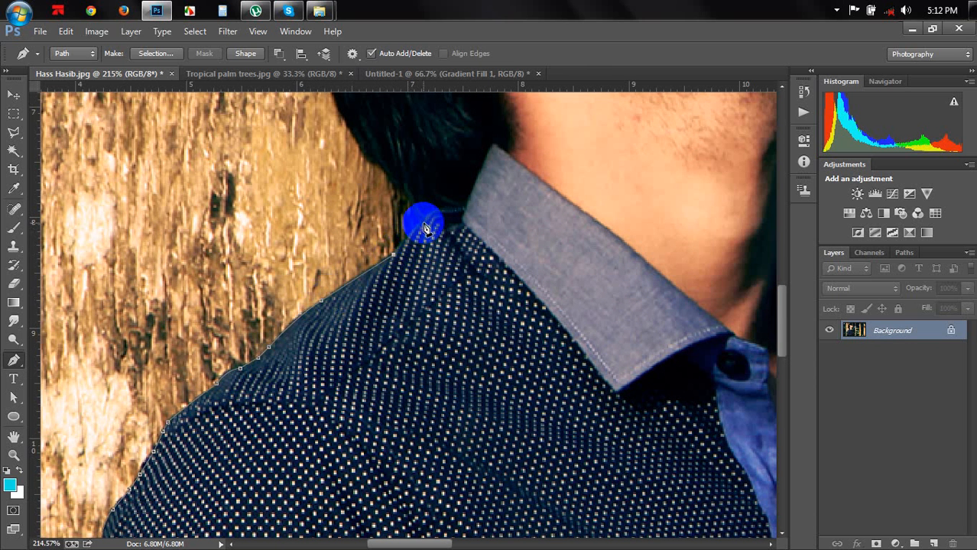
left_click_drag(421, 223, 428, 219)
left_click(421, 222, "alt")
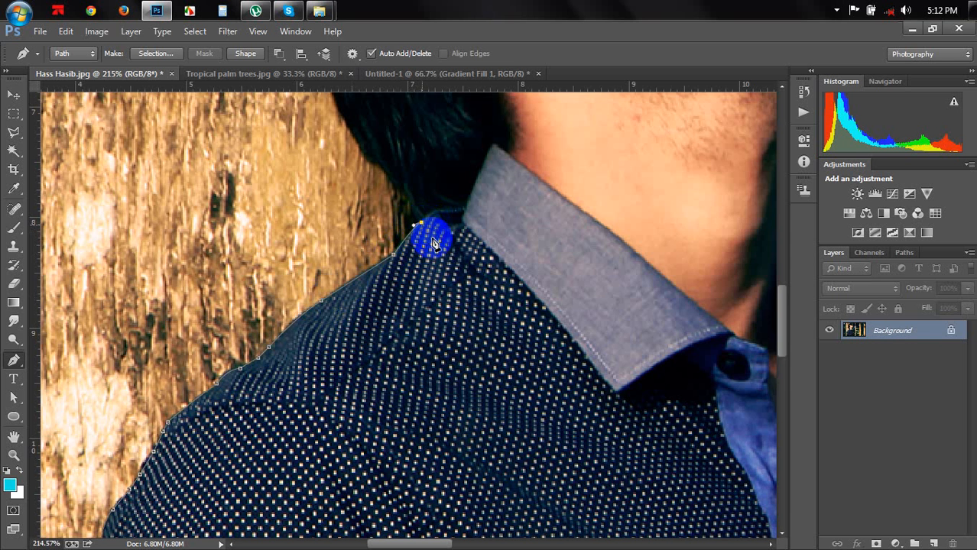
Continue the path from the shirt up the edge of the hair at the nape
left_click_drag(433, 256, 428, 392)
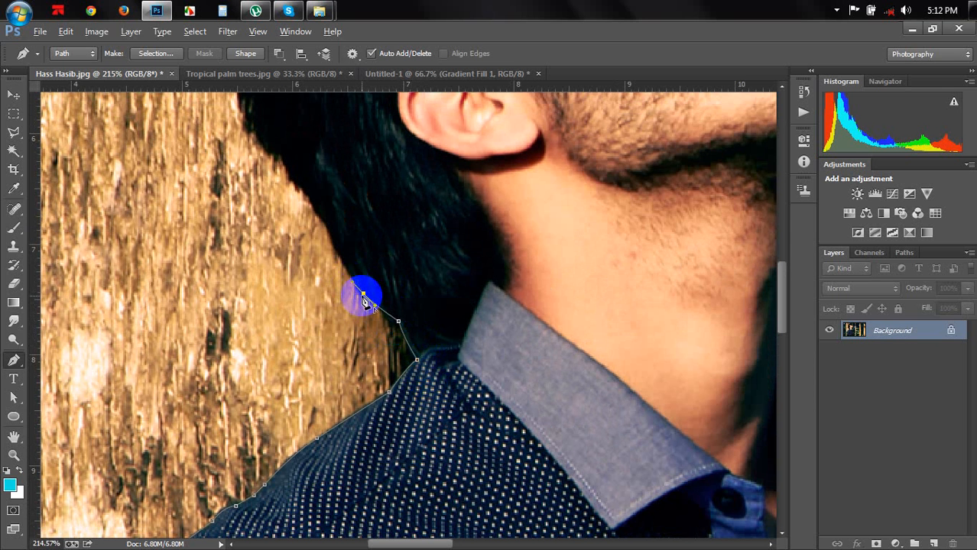
left_click(363, 293)
left_click_drag(327, 229, 314, 203)
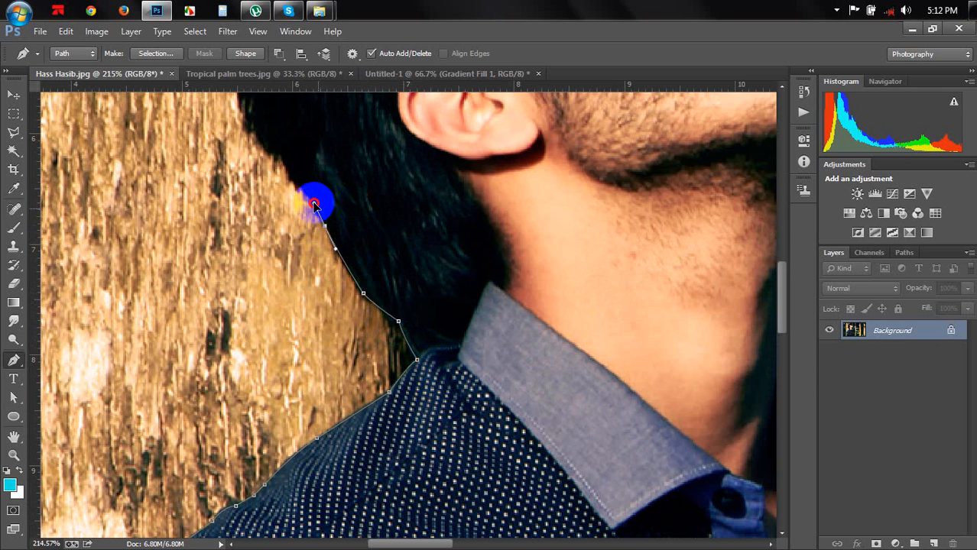
left_click(326, 229, "alt")
Continue the path up the back of the hair from the nape to behind the ear, against the tree trunk
left_click_drag(373, 232, 473, 382)
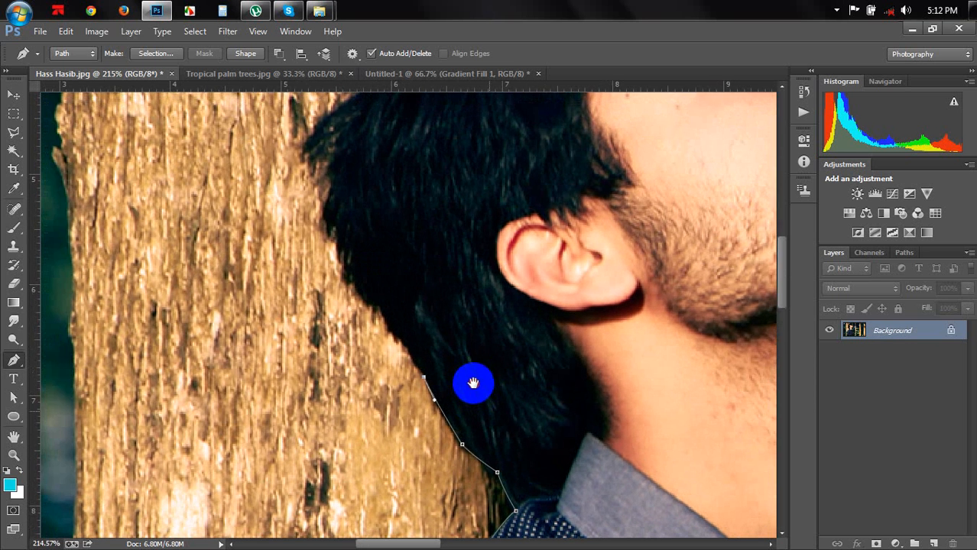
left_click(404, 339)
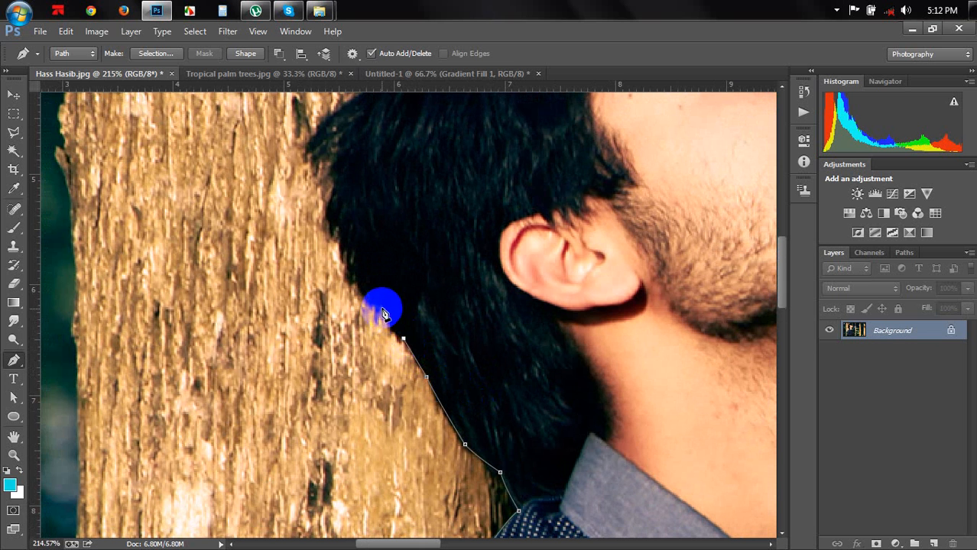
left_click(381, 308)
left_click_drag(336, 220, 336, 145)
left_click(335, 220, "alt")
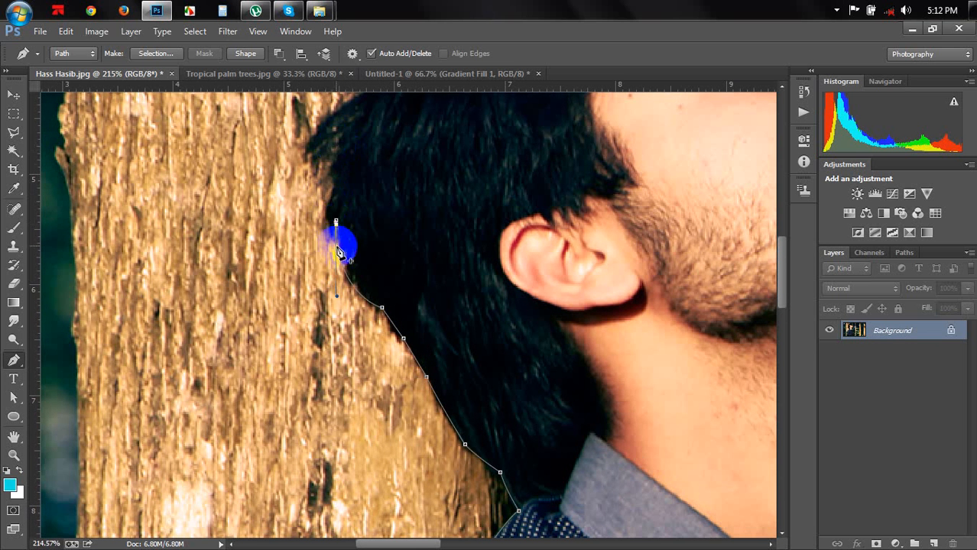
Trace the path in curves around the protruding hair at the back of the head toward the crown
scroll(338, 249, "up", 1)
left_click_drag(337, 220, 352, 179)
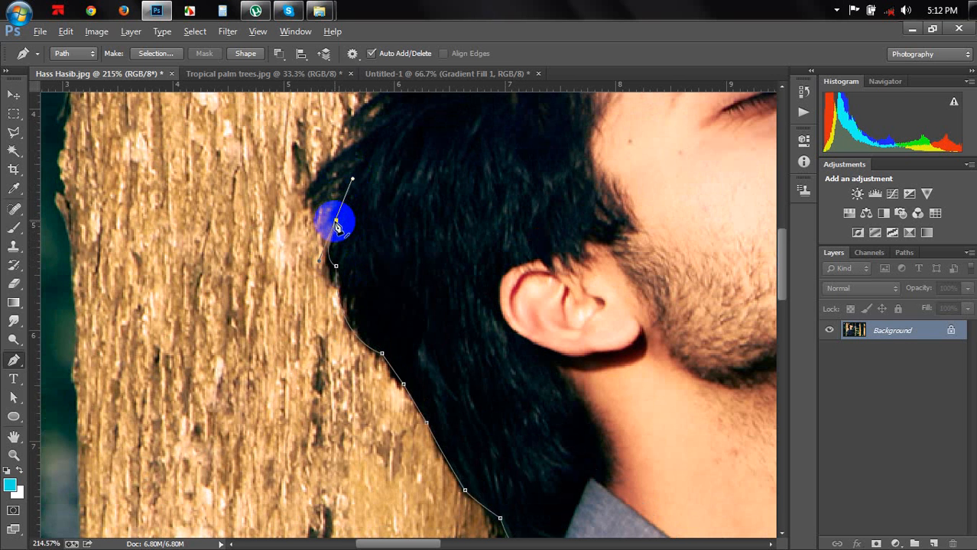
scroll(287, 351, "up", 4)
scroll(287, 352, "right", 1)
left_click_drag(309, 304, 426, 230)
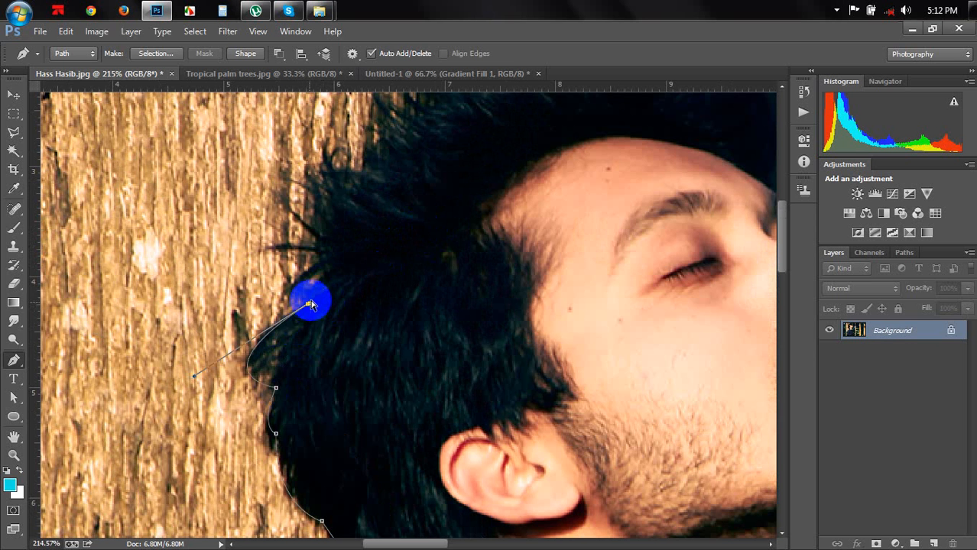
Extend the path with short segments along the spiky hair at the crown, cutting off the stray strands
left_click(320, 267)
left_click(315, 203)
left_click(332, 165)
left_click(378, 150)
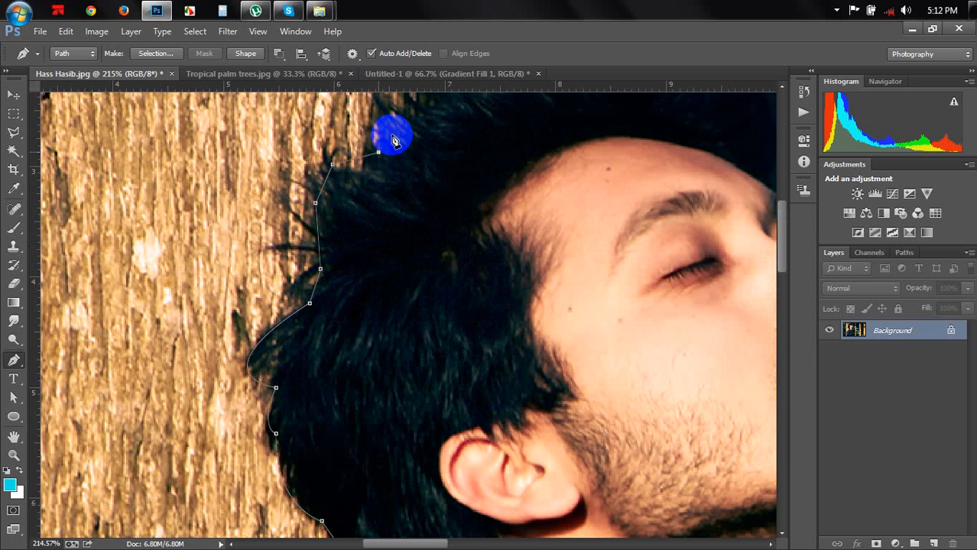
left_click(406, 115)
Continue the path along the jagged hairline past the edge of the tree trunk to the first raised tuft
left_click_drag(469, 100, 230, 375)
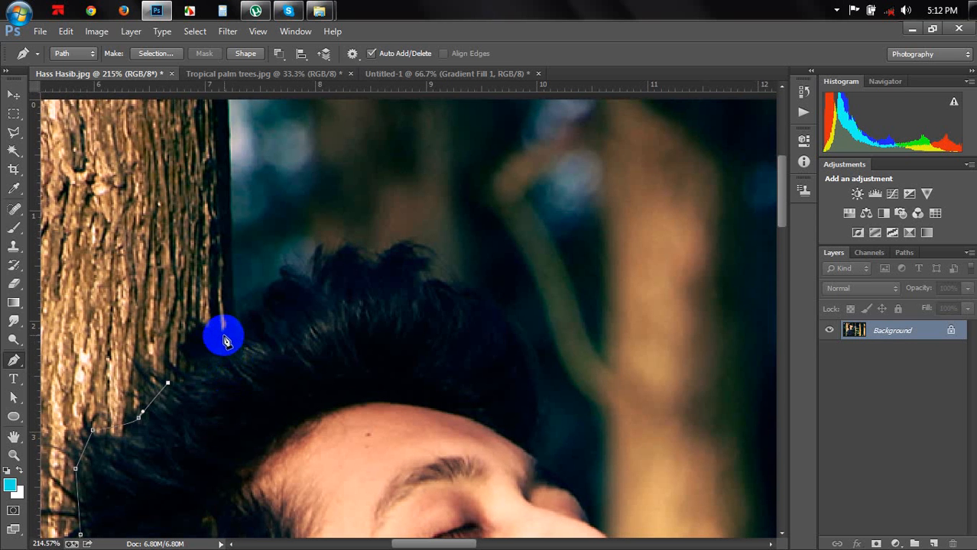
left_click(198, 364)
left_click(180, 348)
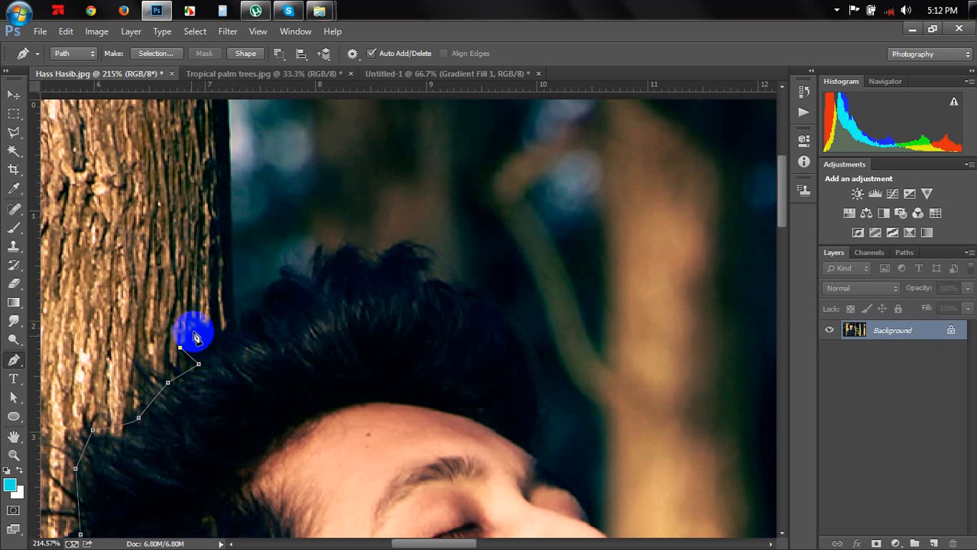
left_click(196, 326)
left_click(236, 336)
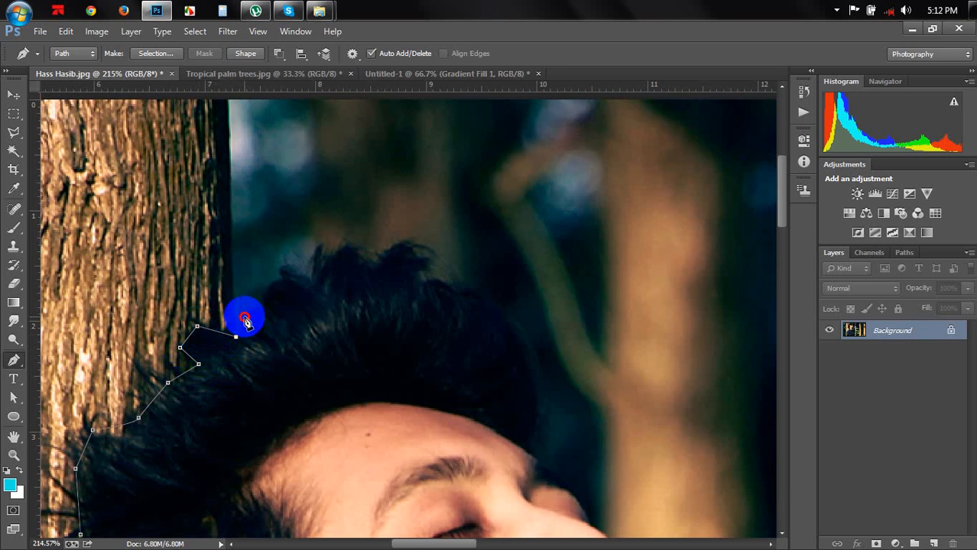
left_click(245, 316)
left_click(263, 298)
left_click_drag(268, 291, 265, 306)
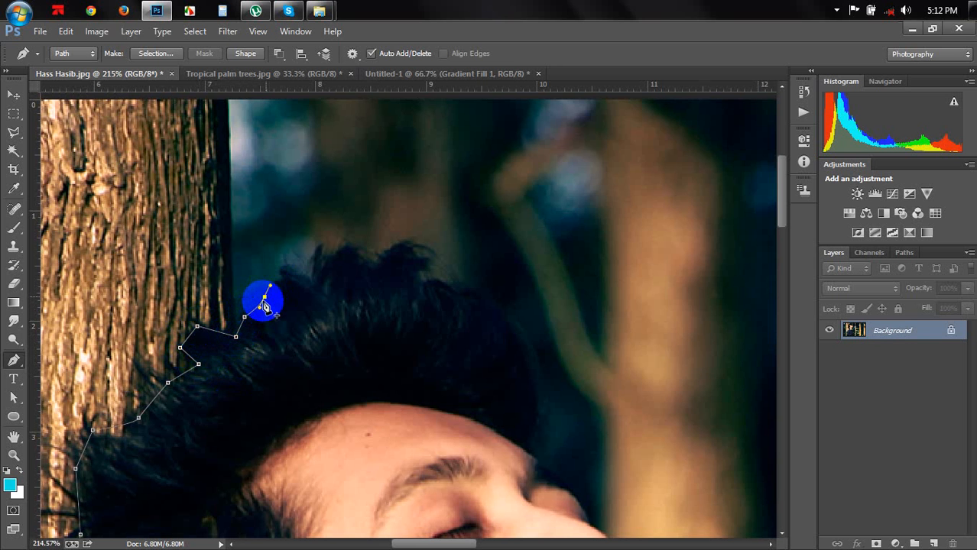
Trace the path in curves over the tufts at the top of the hair, with corner points between them
left_click_drag(297, 277, 318, 280)
left_click(315, 282)
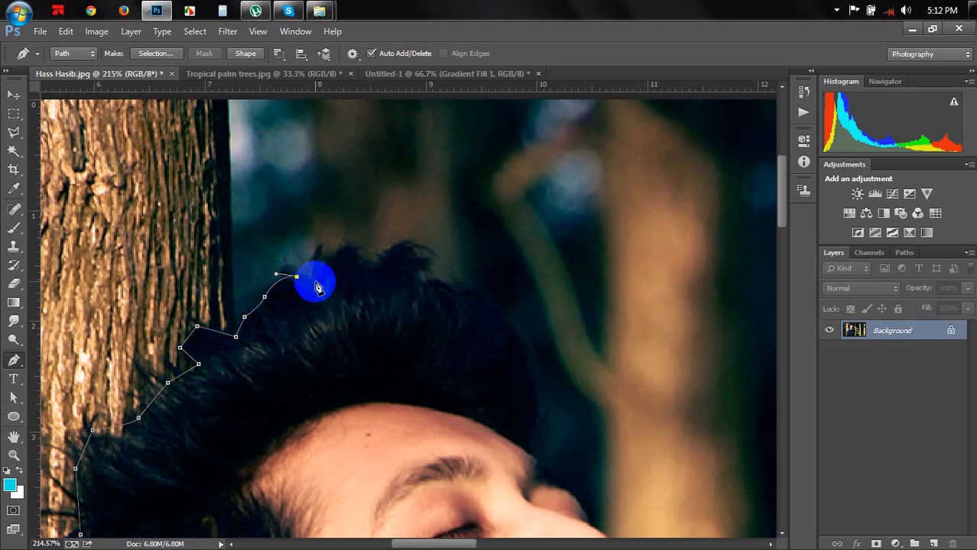
left_click_drag(361, 255, 379, 287)
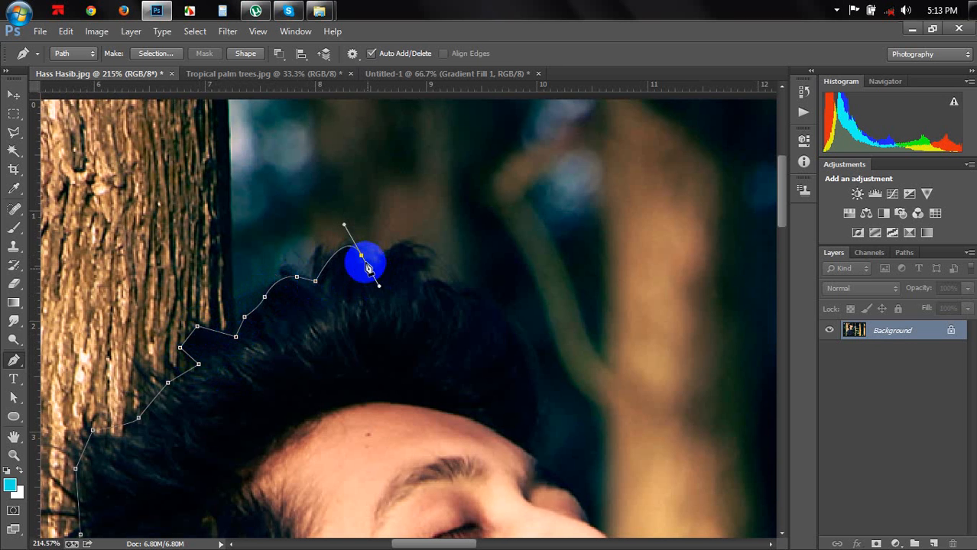
left_click(360, 255, "alt")
left_click_drag(389, 249, 400, 239)
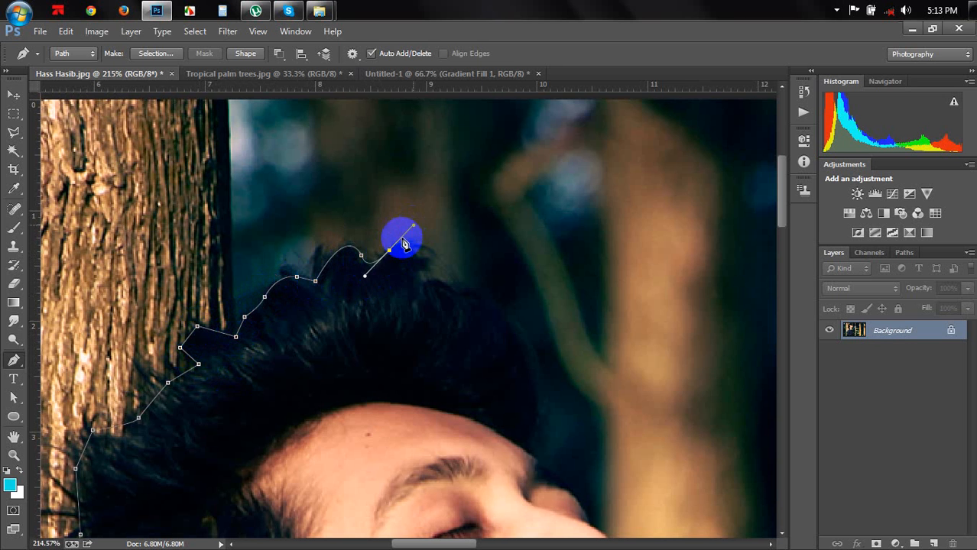
left_click(389, 250, "alt")
Continue the path around the front tuft and down the rounded front of the hair to the forehead
left_click(433, 268)
left_click_drag(435, 276, 482, 309)
left_click(424, 283, "alt")
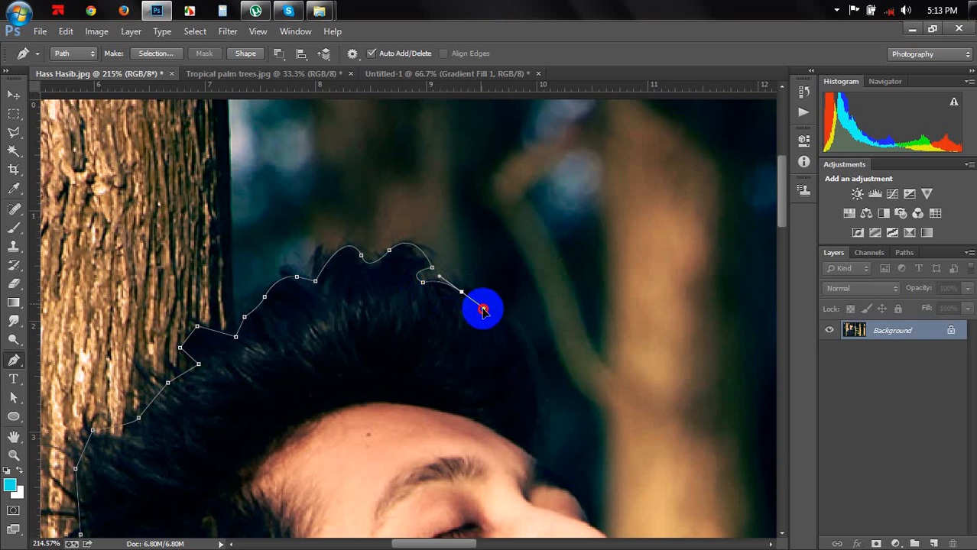
left_click(462, 293, "alt")
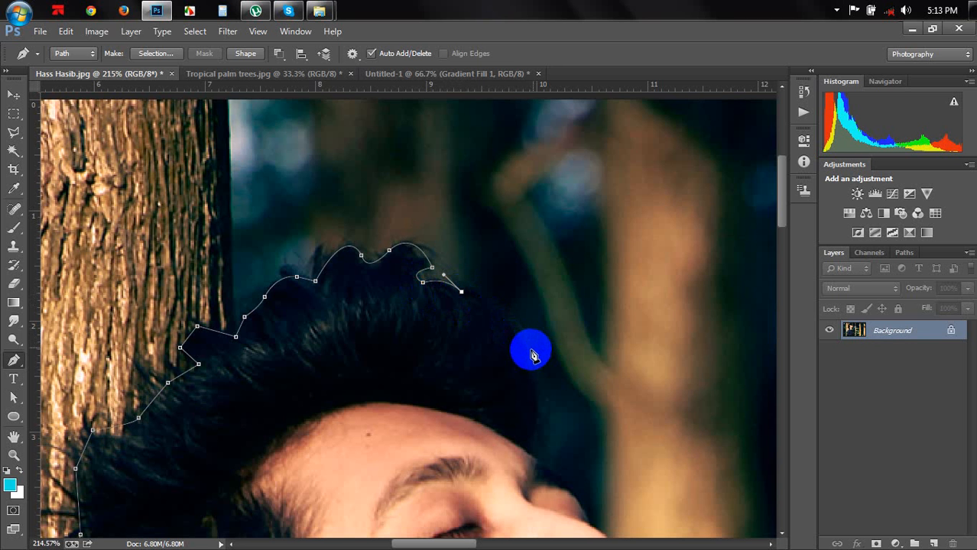
left_click_drag(525, 353, 512, 497)
left_click(526, 357, "alt")
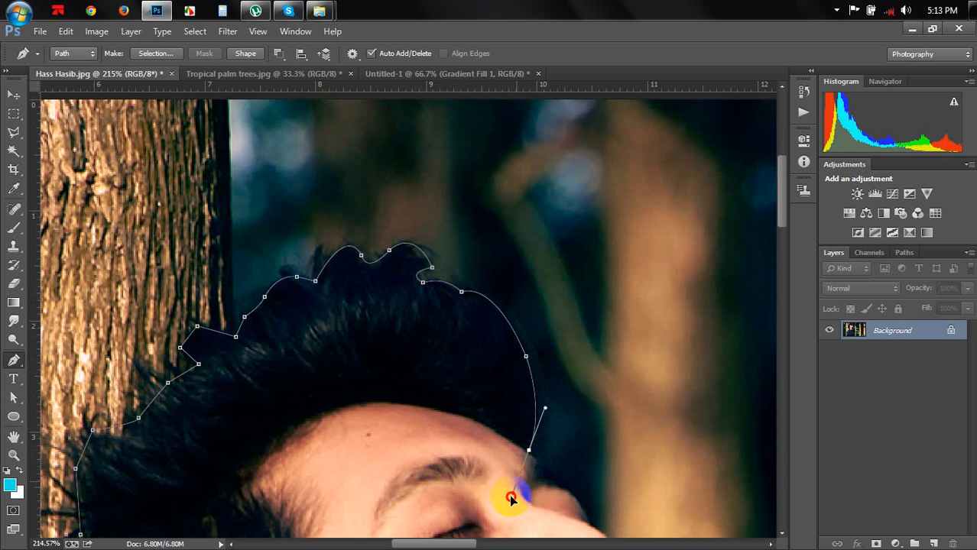
left_click(530, 451, "alt")
Extend the path from the forehead around the far brow to the upper edge of the nose, ending in a corner point
scroll(550, 455, "down", 2)
scroll(562, 424, "up", 4)
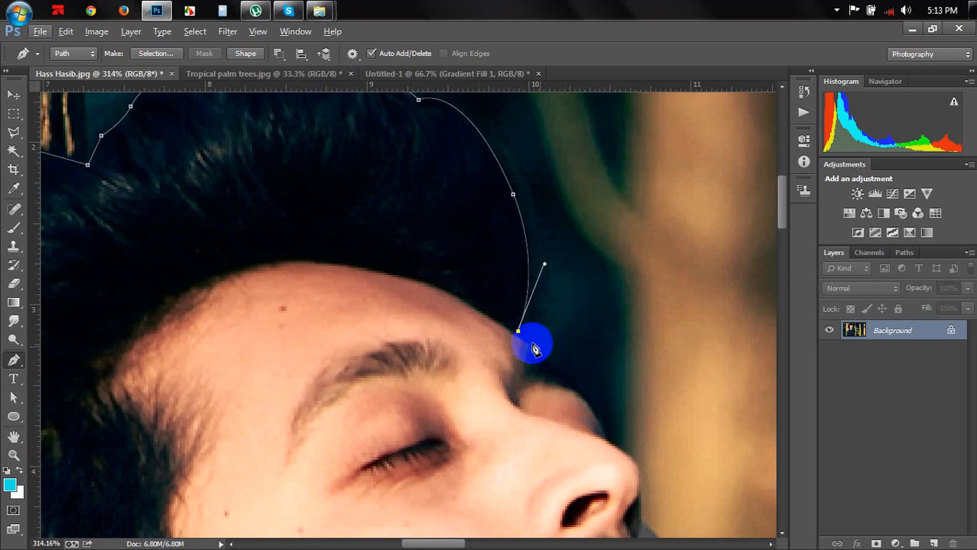
left_click(519, 336)
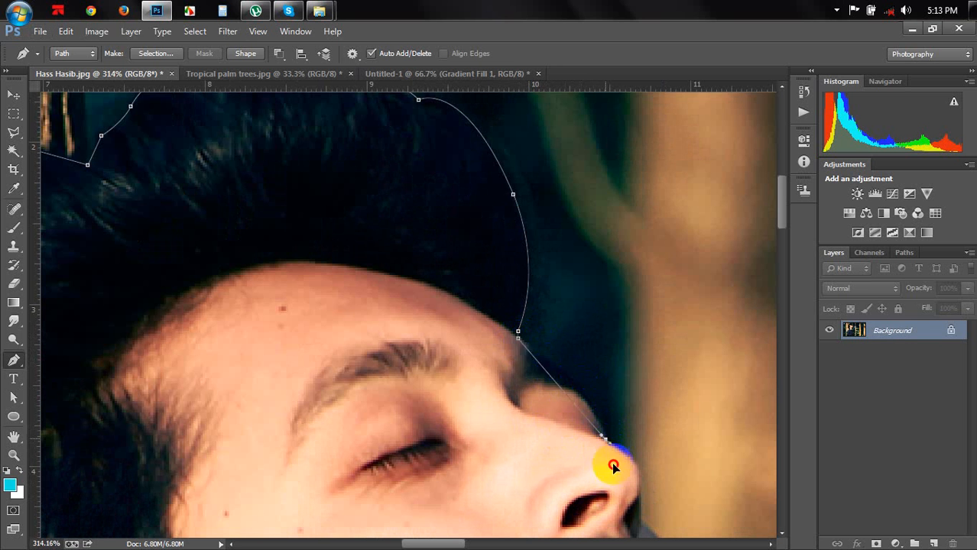
left_click_drag(611, 463, 618, 502)
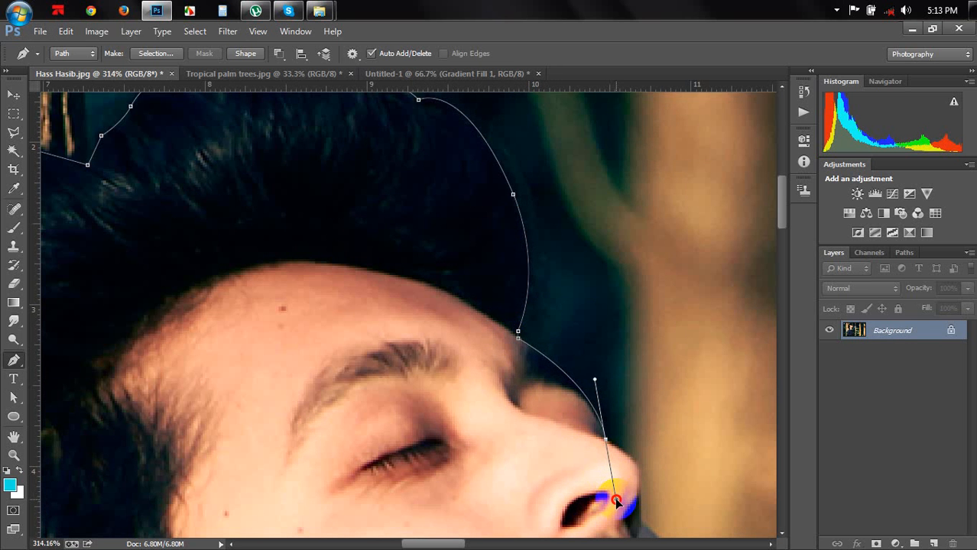
left_click(607, 441, "alt")
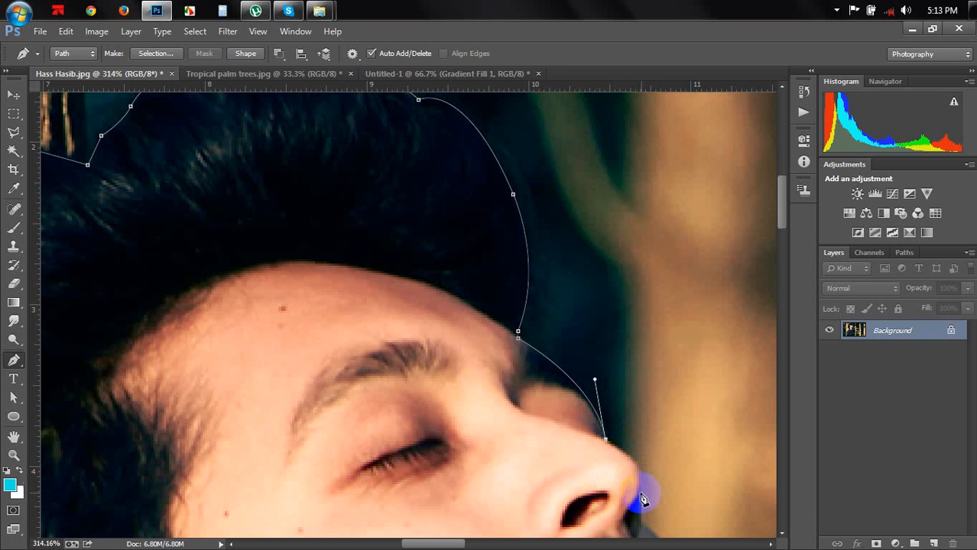
left_click_drag(636, 526, 638, 533)
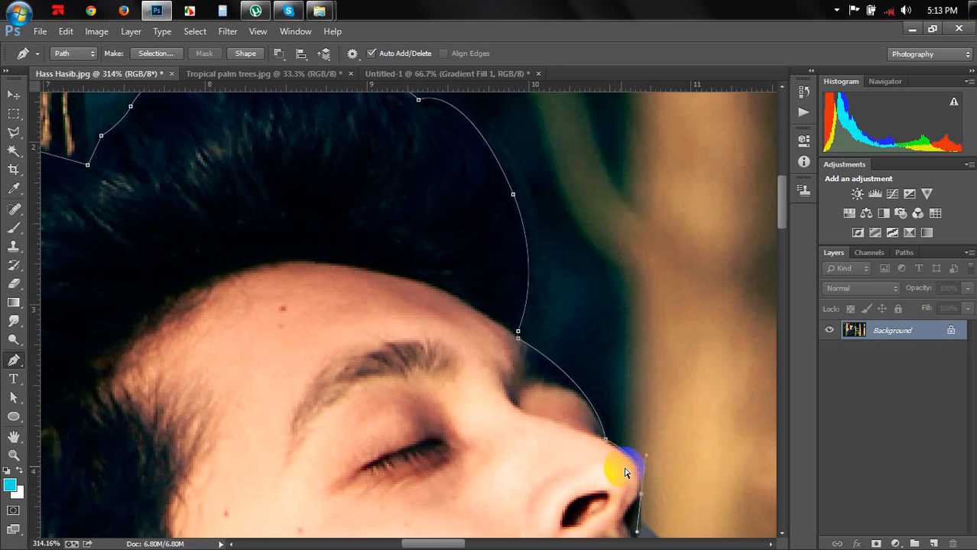
key("ctrl+z")
left_click(606, 443)
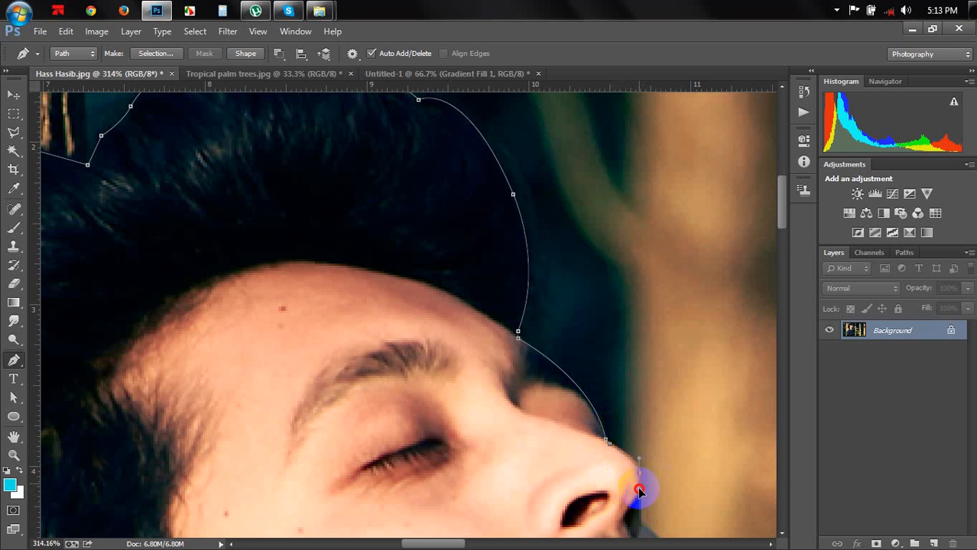
Trace the path around the tip of the nose and down past the lips to the front of the chin
left_click_drag(644, 487, 595, 351)
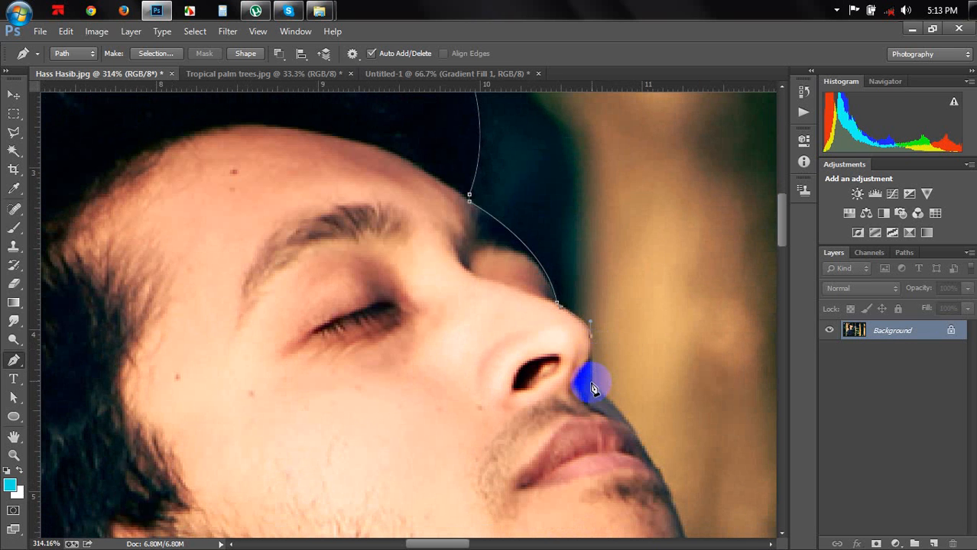
mouse_move(593, 391)
left_mouse_down()
mouse_move(590, 402)
mouse_move(598, 399)
left_mouse_up()
left_click(594, 390, "alt")
left_click_drag(645, 459, 598, 285)
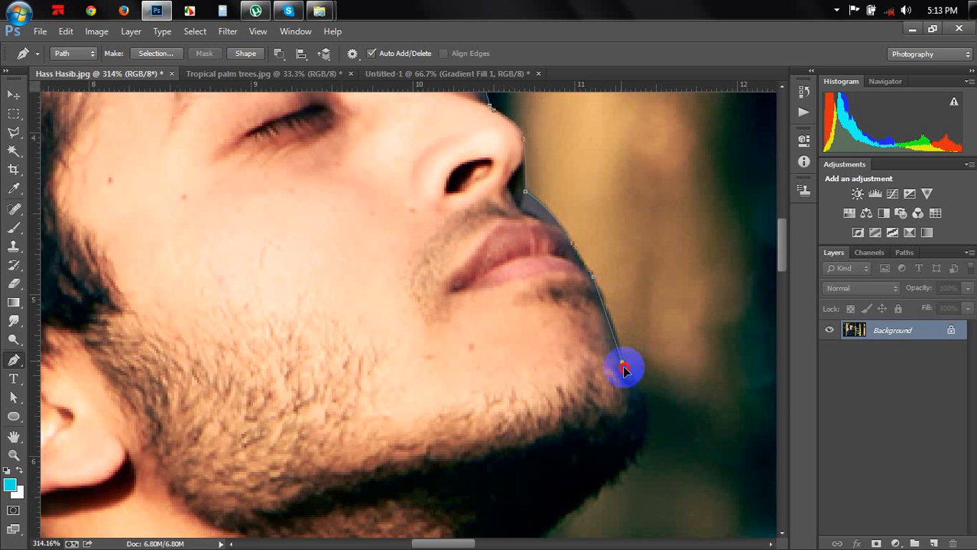
left_click(621, 362, "alt")
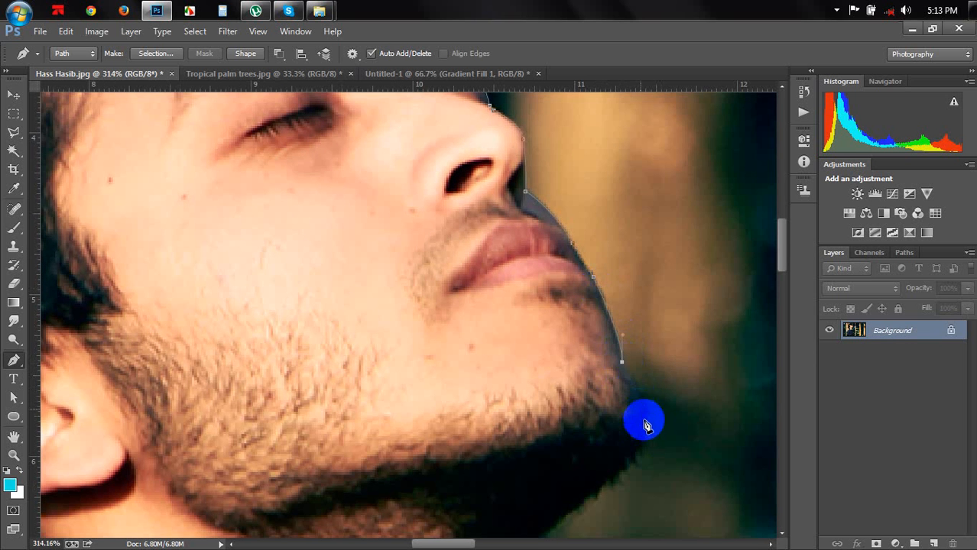
Continue the path around the bearded chin and along the underside of the jaw to the neck
left_click_drag(645, 439, 635, 473)
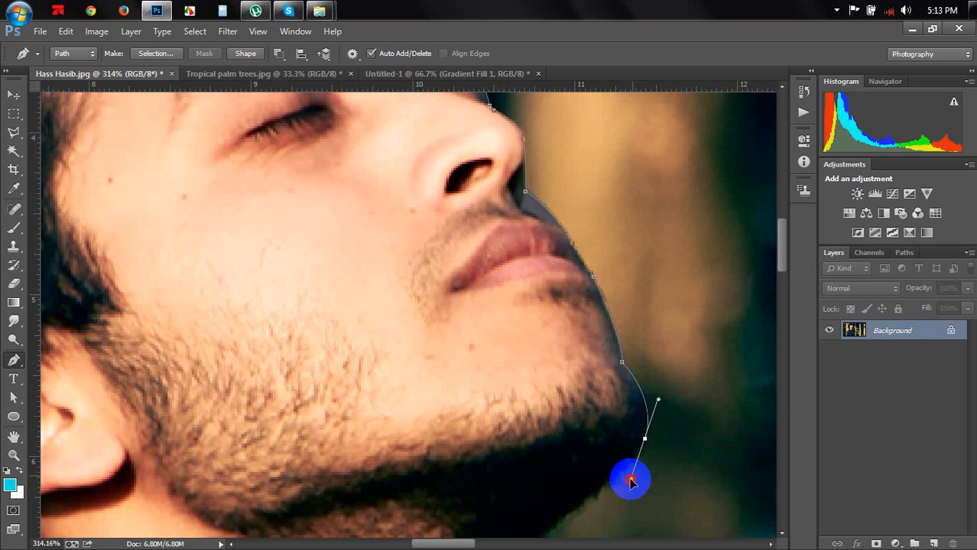
scroll(612, 451, "down", 3)
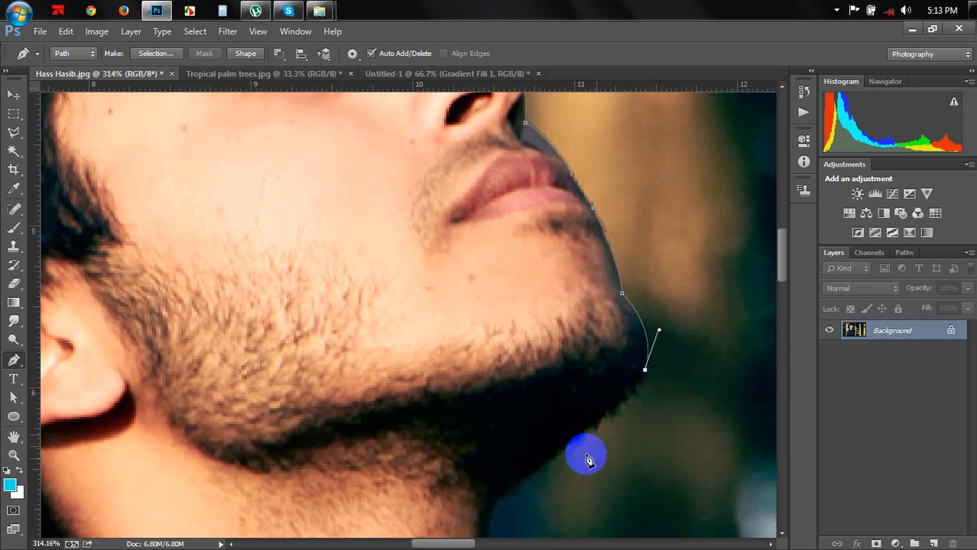
left_click_drag(566, 424, 536, 453)
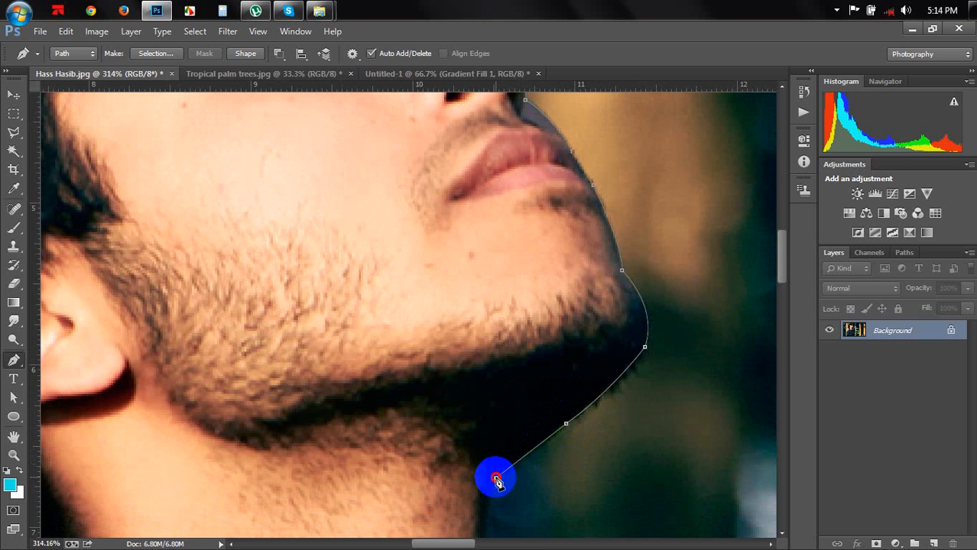
left_click(495, 480)
Trace the path down the front edge of the neck to the shirt collar, ending in a corner point
scroll(556, 261, "down", 5)
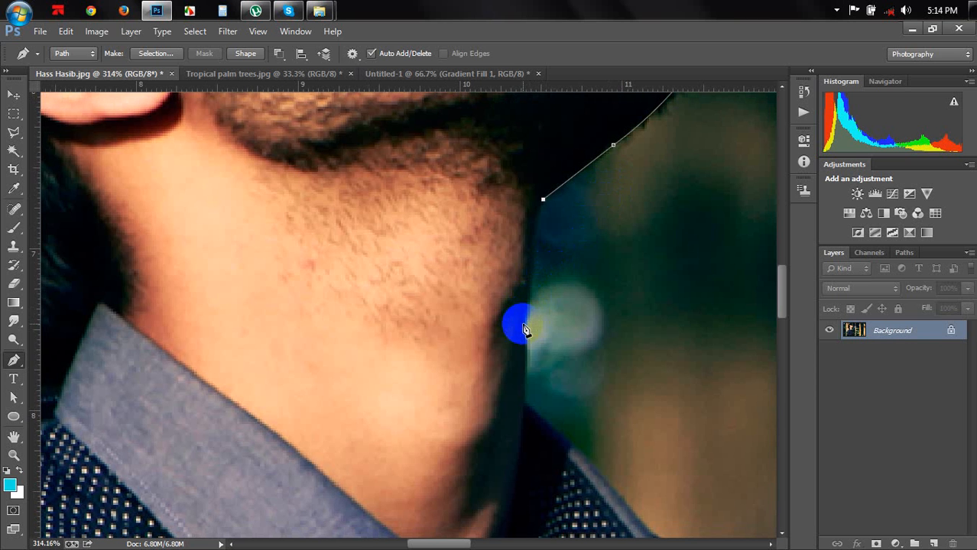
left_click_drag(510, 371, 508, 379)
key("ctrl+z")
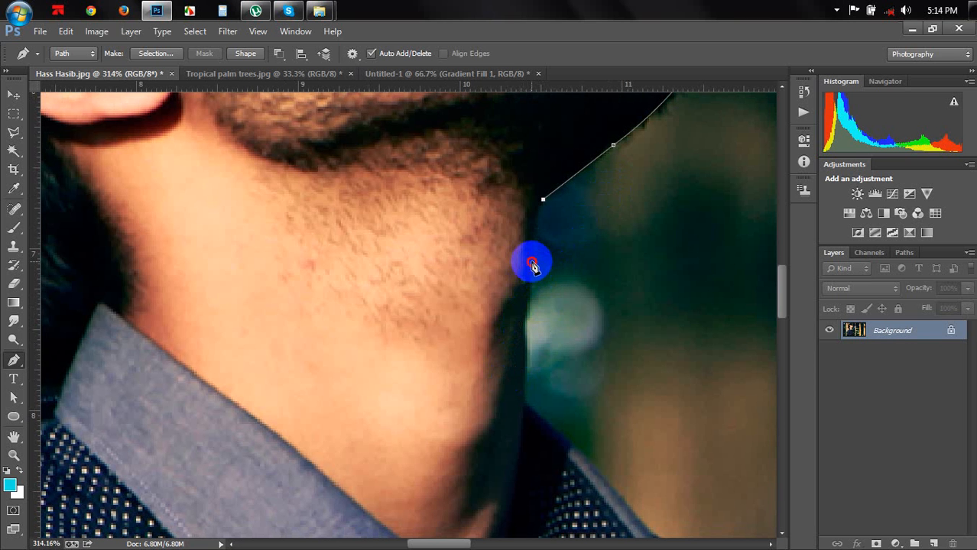
left_click_drag(533, 263, 532, 306)
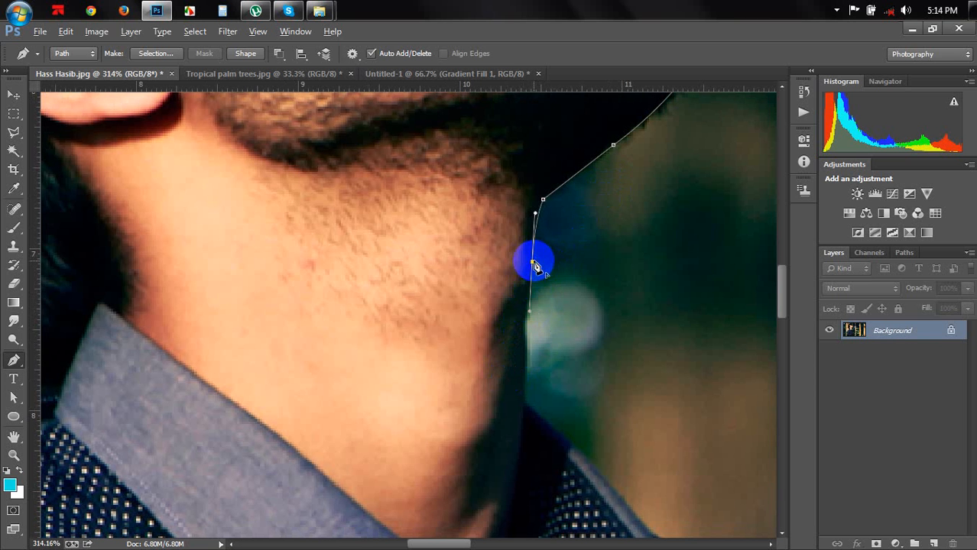
left_click(532, 263, "alt")
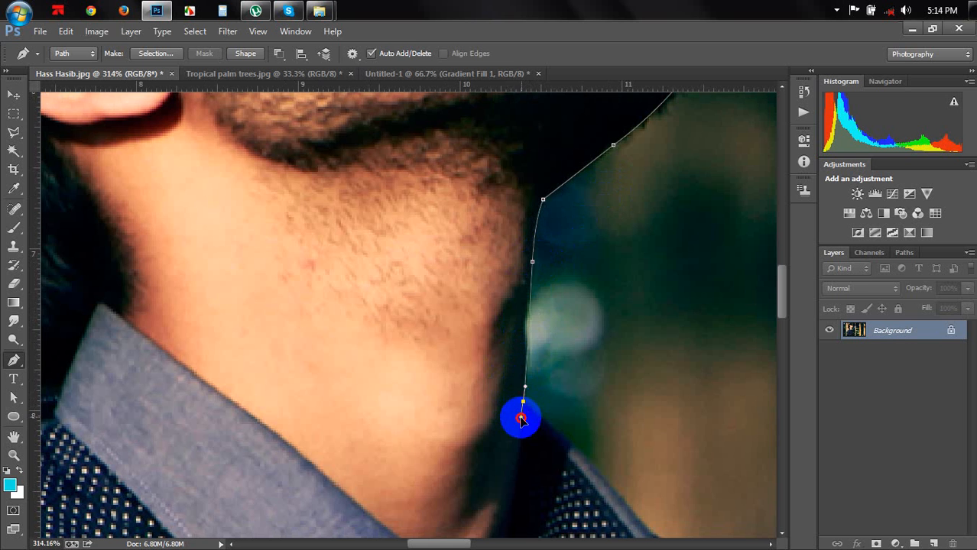
left_click_drag(520, 419, 523, 491)
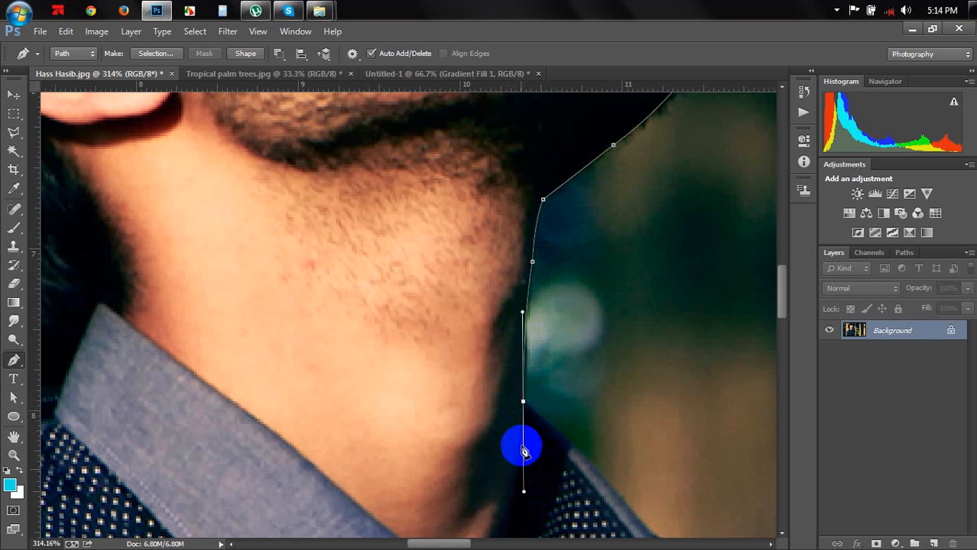
left_click(524, 403, "alt")
Extend the path along the outer edge of the far collar and over the shoulder, ending in a corner point
left_click_drag(574, 449, 486, 222)
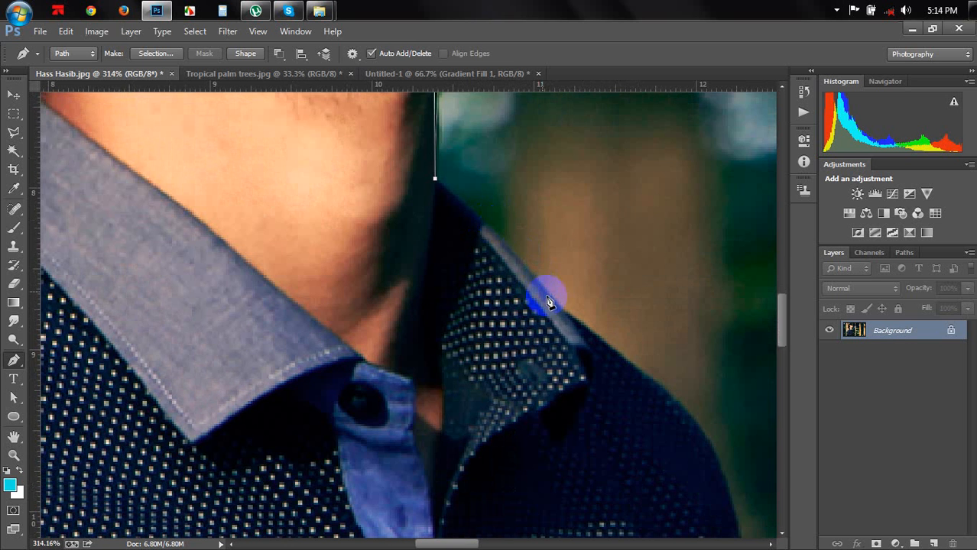
left_click_drag(567, 336, 603, 370)
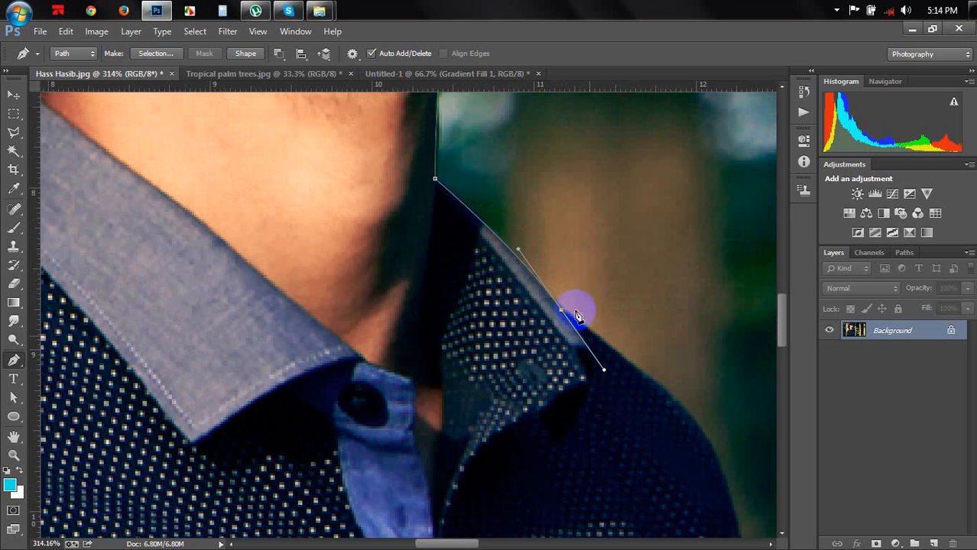
left_click(562, 310, "alt")
left_click_drag(596, 329, 472, 181)
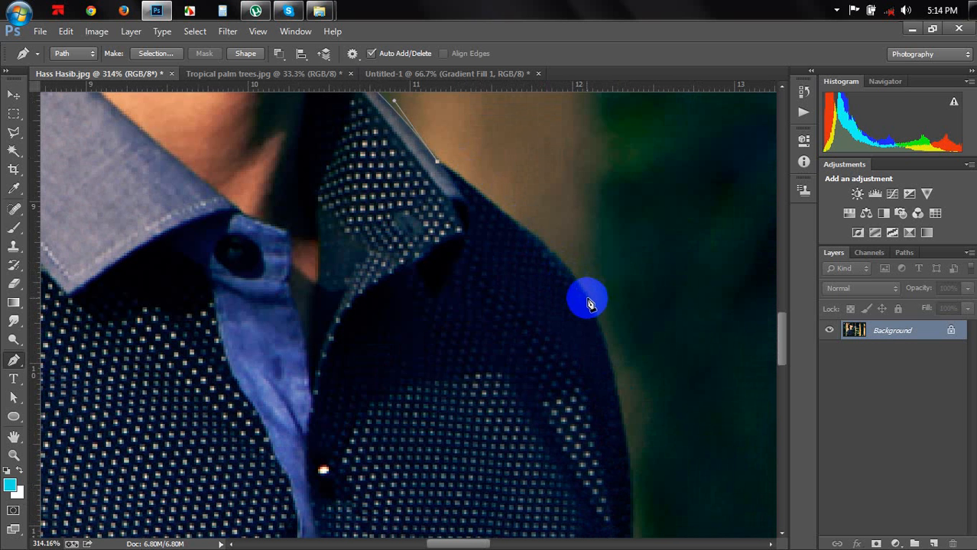
left_click_drag(593, 305, 606, 350)
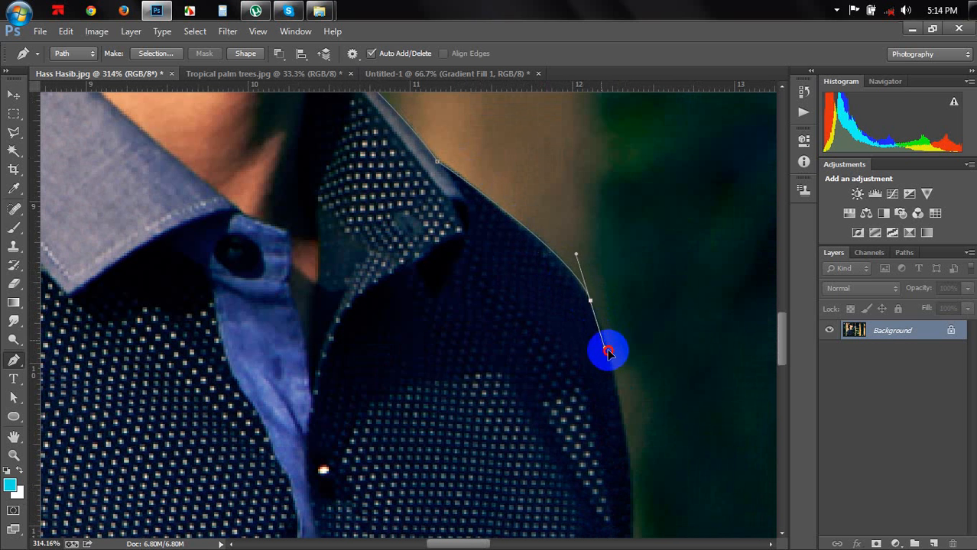
left_click(591, 300, "alt")
Trace the path down the far upper arm to beside the shirt's chest pocket, ending in a corner point
left_click_drag(577, 228, 531, 115)
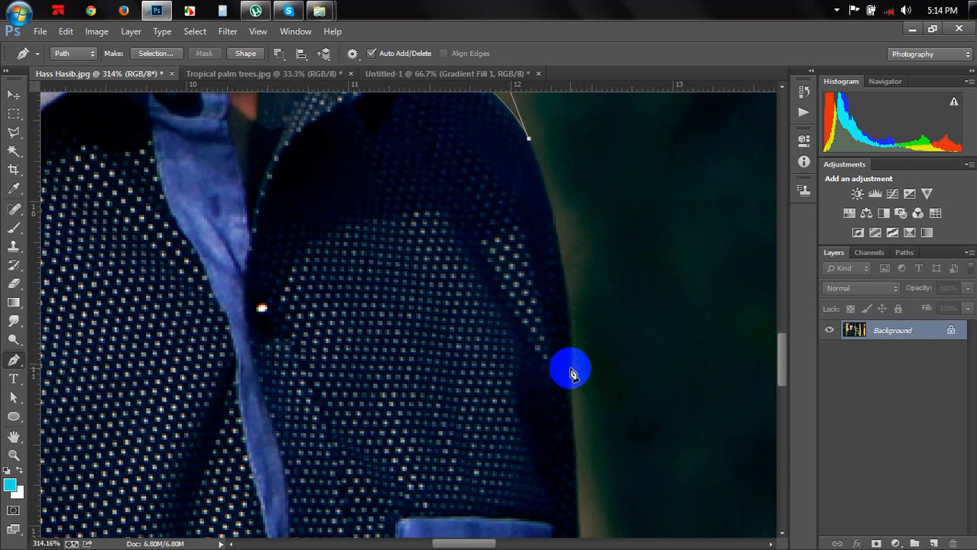
left_click_drag(571, 370, 579, 522)
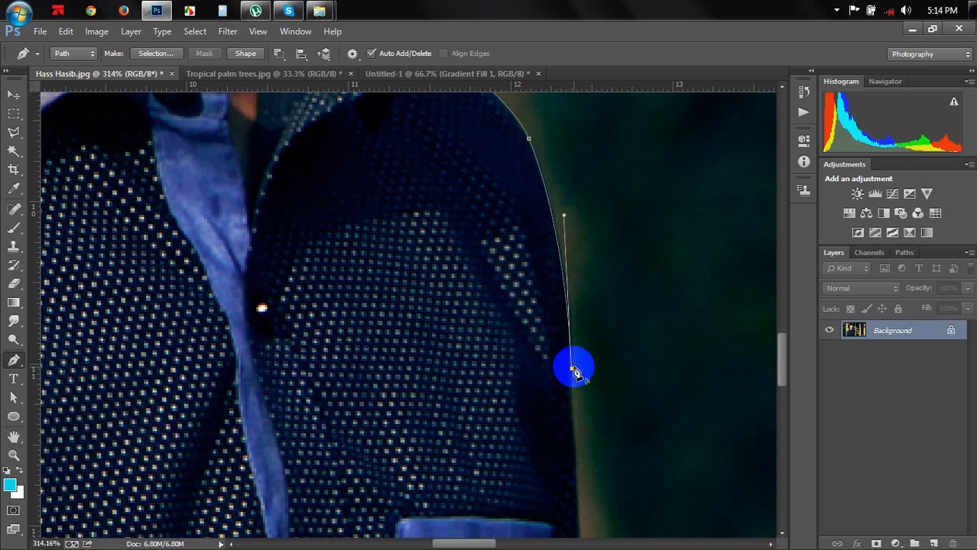
scroll(577, 398, "down", 3)
left_click_drag(578, 425, 580, 459)
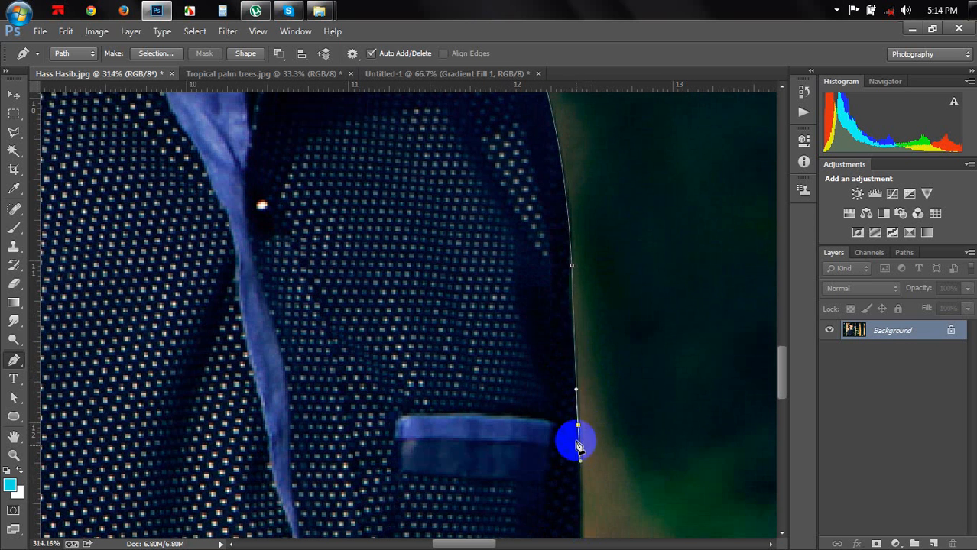
left_click(579, 427)
scroll(581, 430, "down", 7)
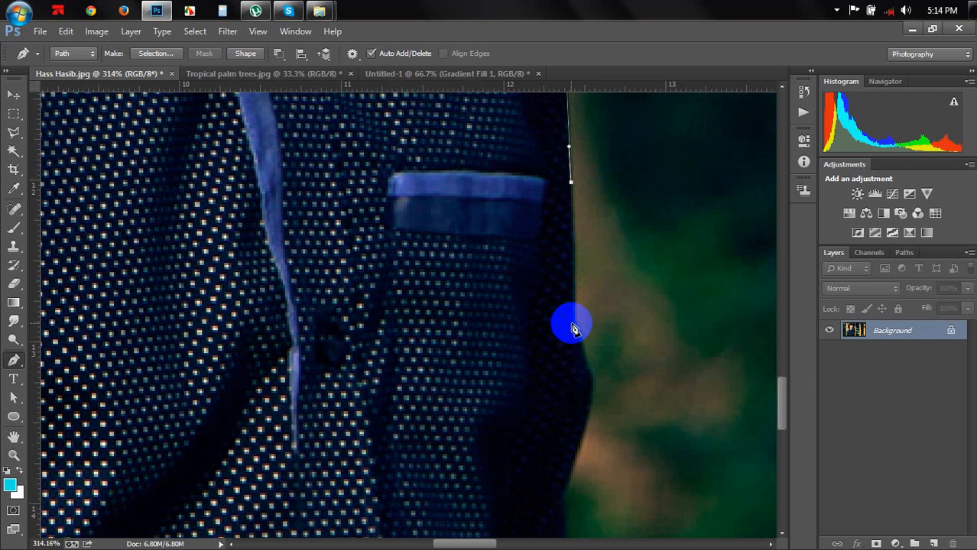
Continue the path around the sleeve's bulge below the pocket and down to the small fold beneath it
left_click(574, 325)
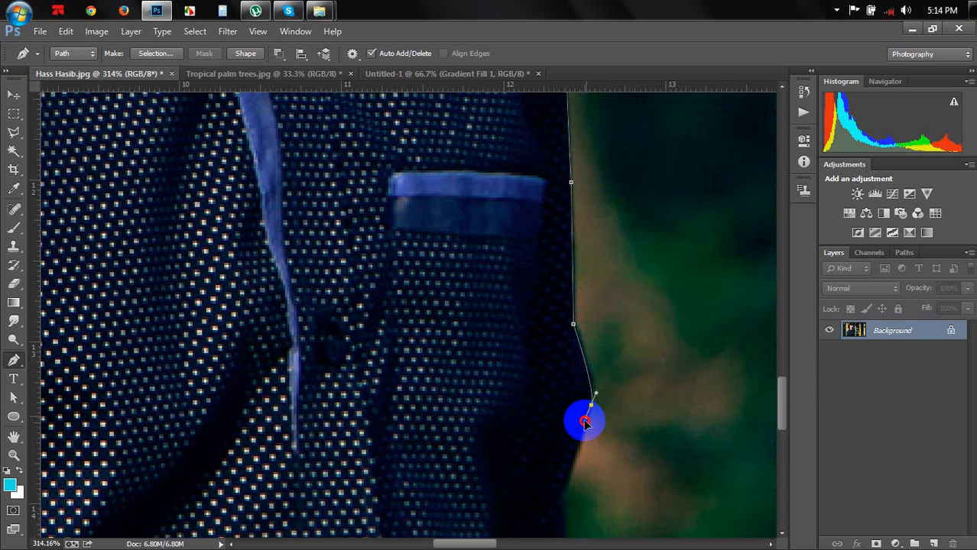
scroll(584, 421, "down", 2)
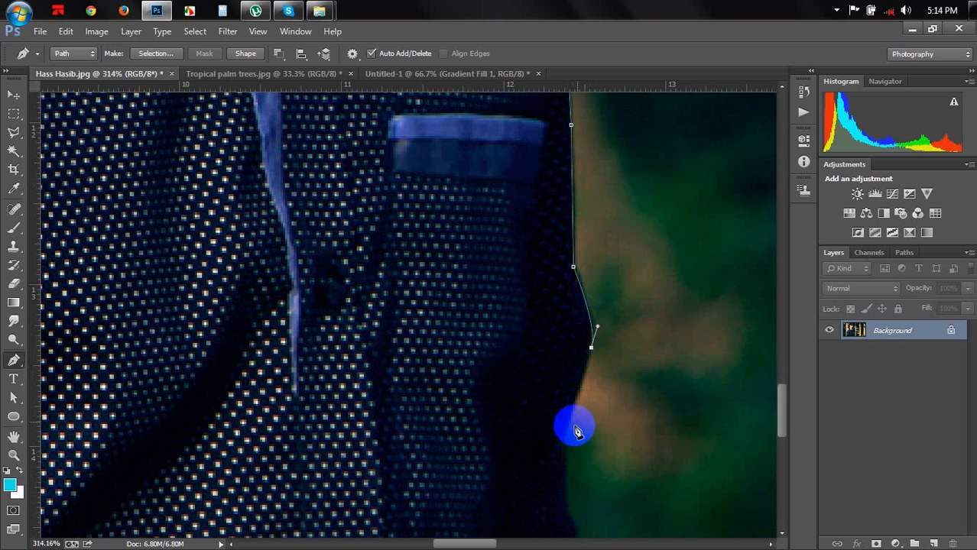
scroll(604, 394, "down", 5)
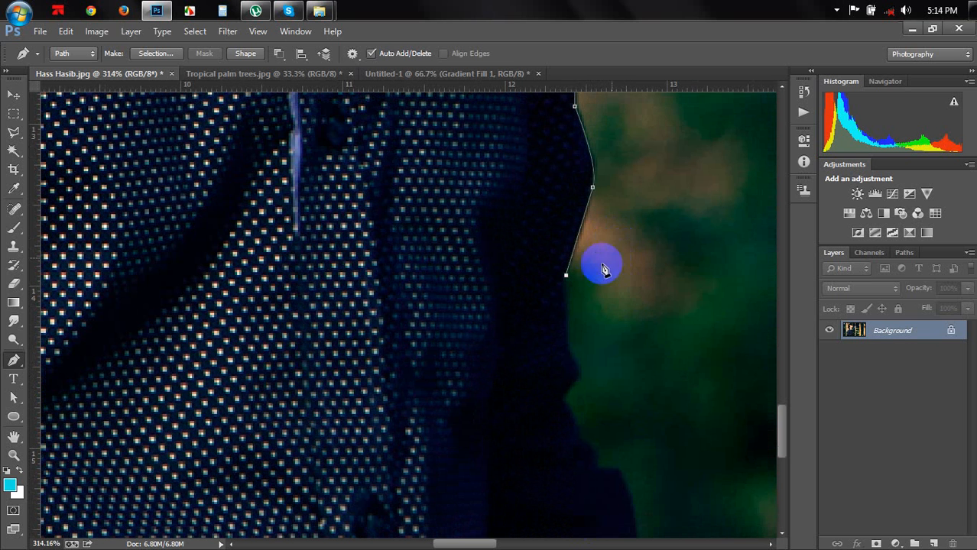
left_click(568, 351)
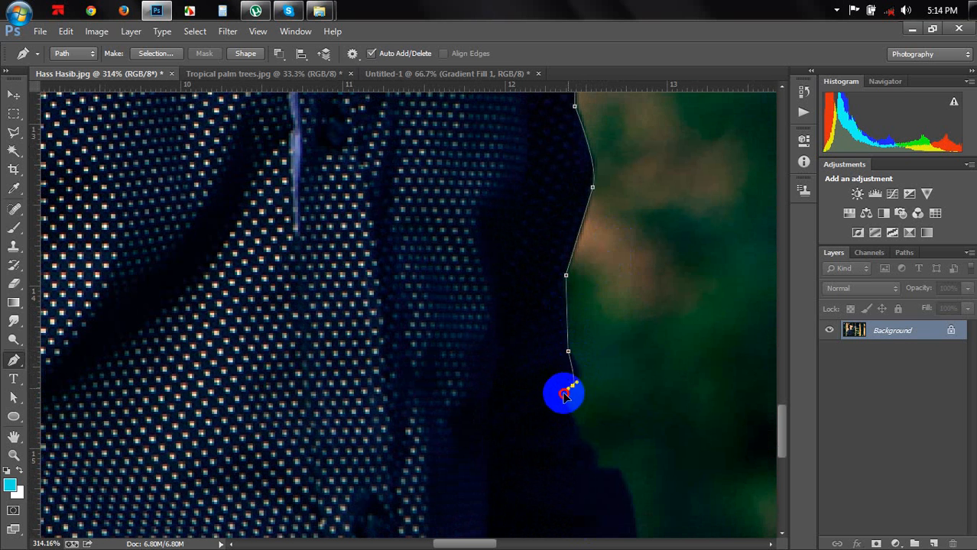
left_click_drag(559, 403, 559, 401)
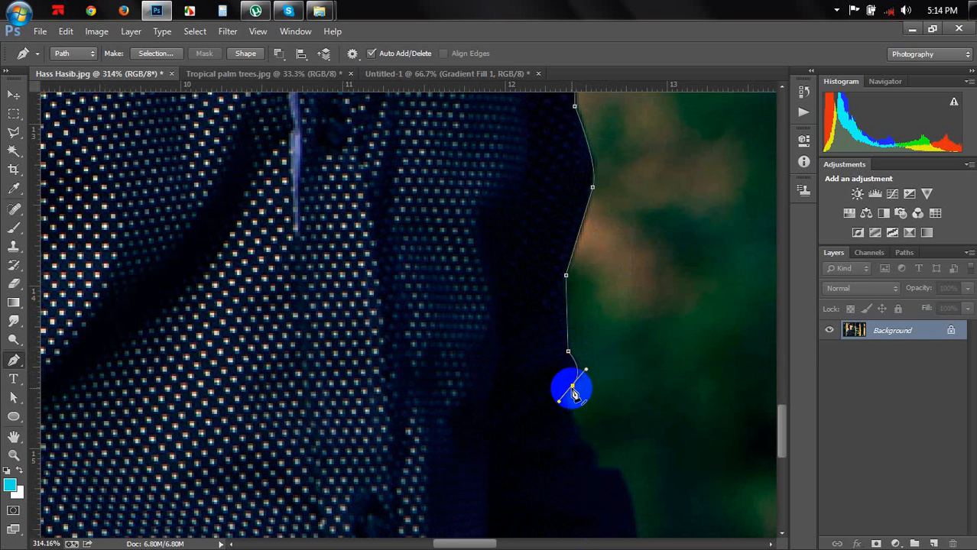
Trace the path in short curves around the lower sleeve folds to the outer edge of the cuff area
scroll(565, 409, "down", 4)
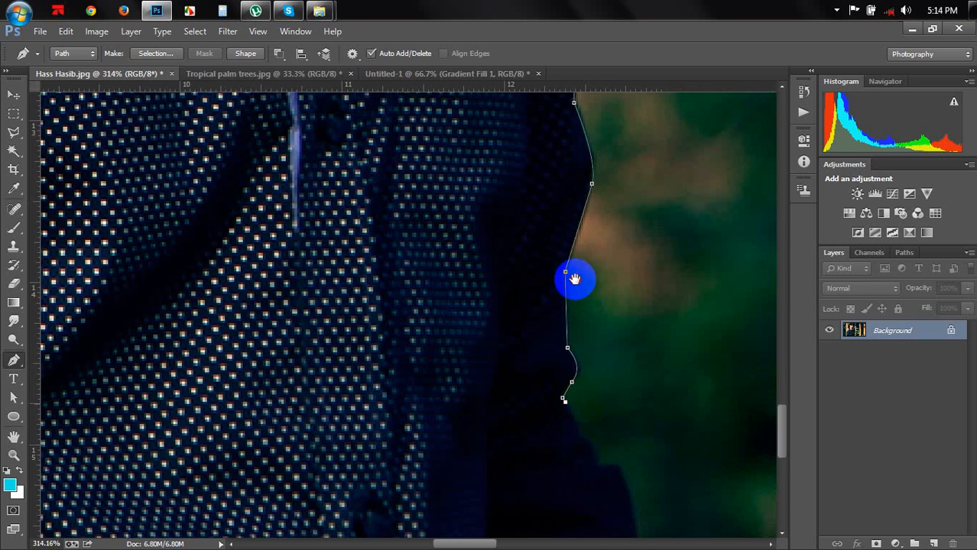
left_click(565, 308)
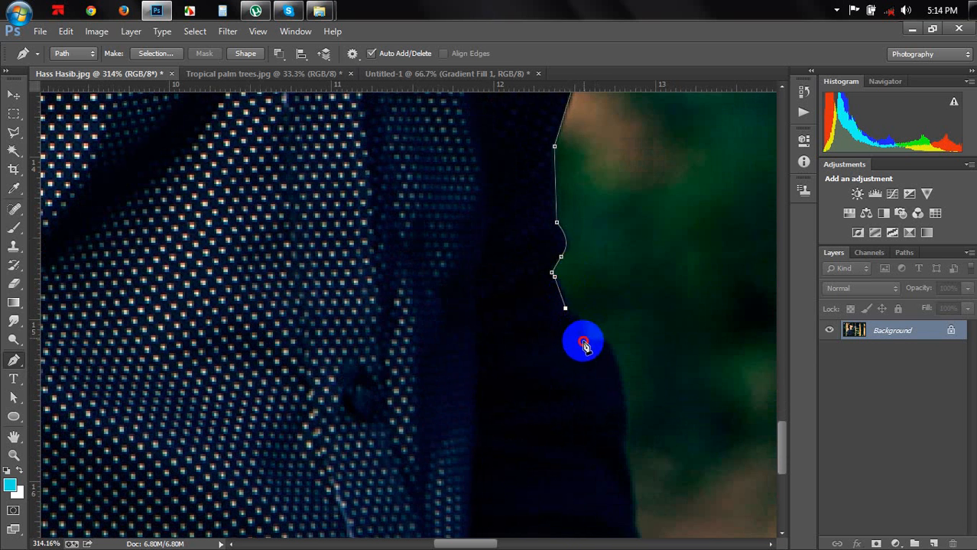
left_click_drag(578, 362, 577, 362)
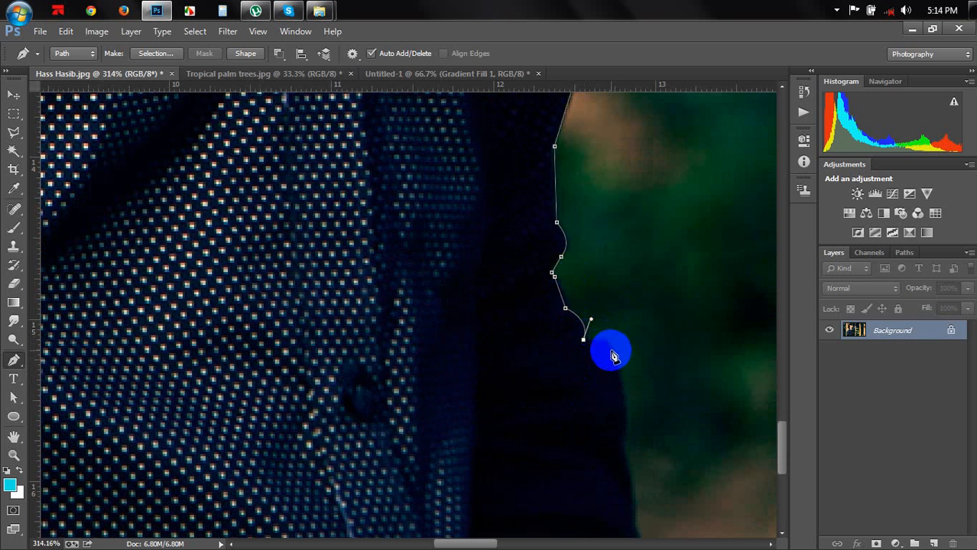
left_click(610, 352)
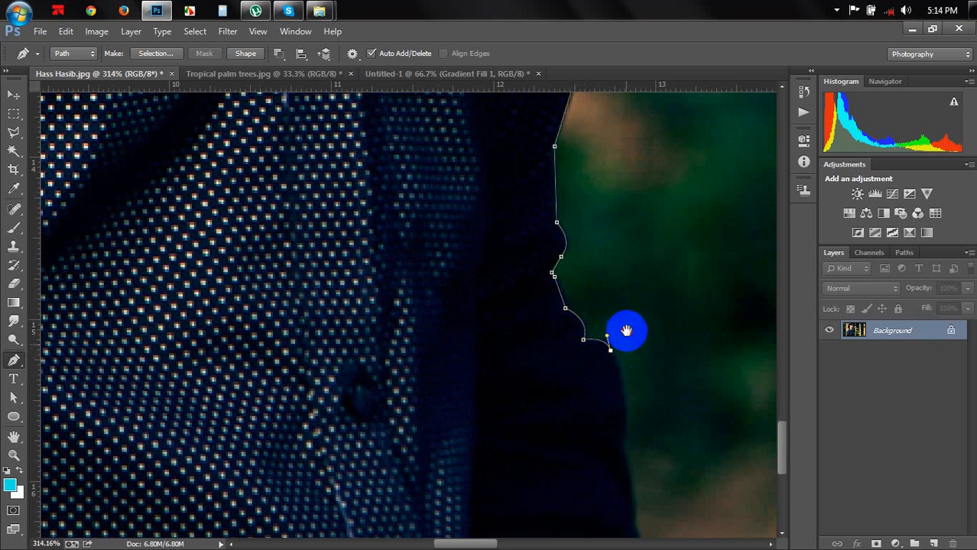
Bring the path down the lower sleeve's outer edge to just below the bottom border of the photo
scroll(628, 332, "down", 4)
mouse_move(628, 314)
left_mouse_down()
mouse_move(614, 353)
mouse_move(629, 329)
left_mouse_up()
left_click(640, 401)
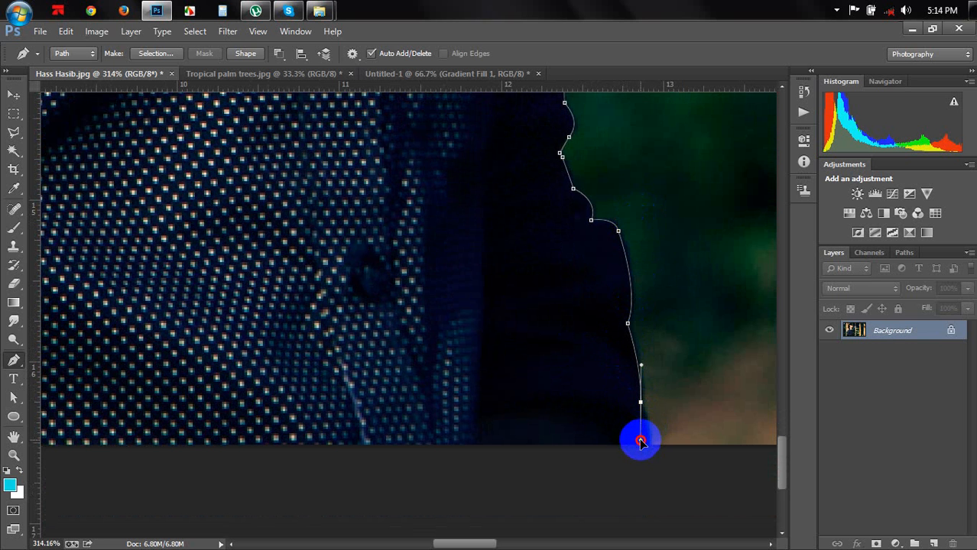
left_click(641, 441)
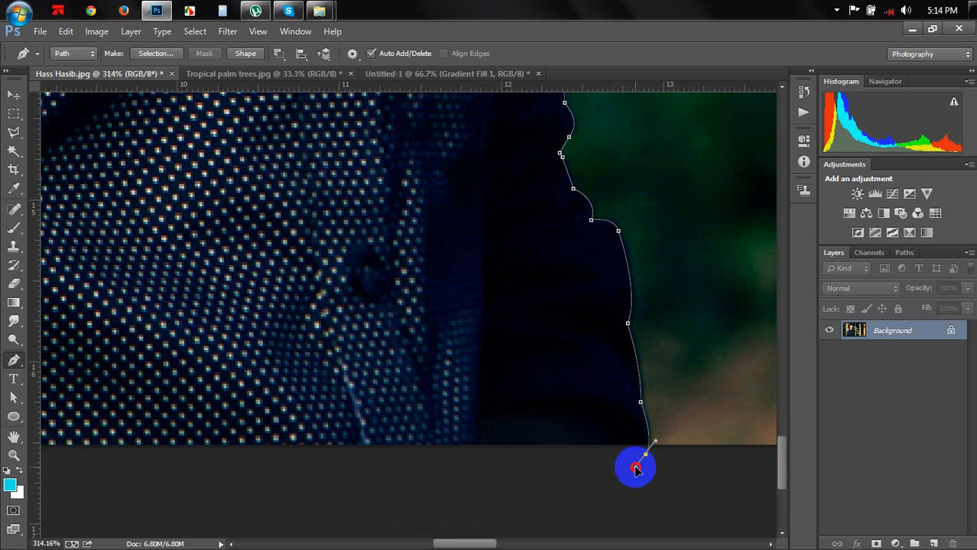
Close the path by joining it along the photo's bottom border to its starting point beside the tree trunk
scroll(611, 393, "left", 10)
scroll(611, 393, "down", 3)
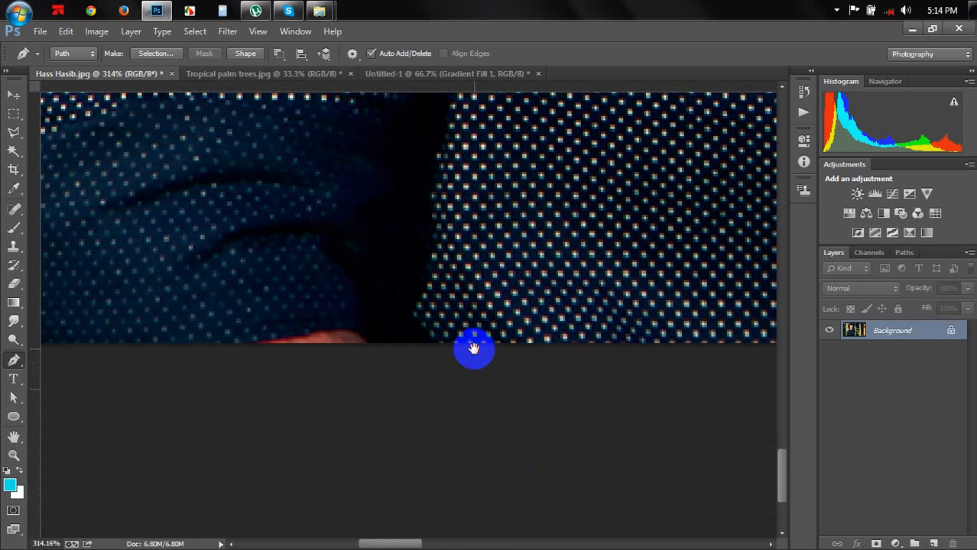
scroll(474, 347, "left", 8)
scroll(473, 348, "down", 2)
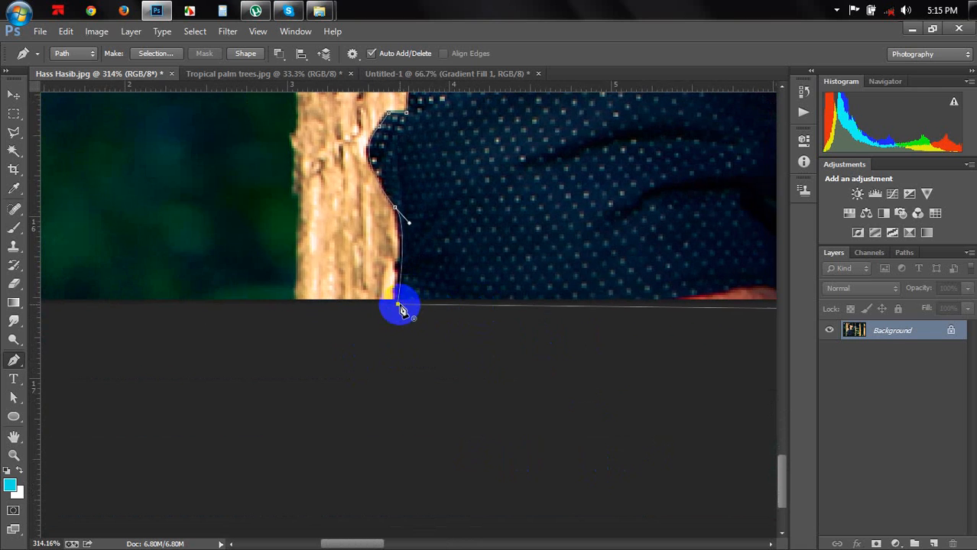
scroll(394, 327, "down", 6)
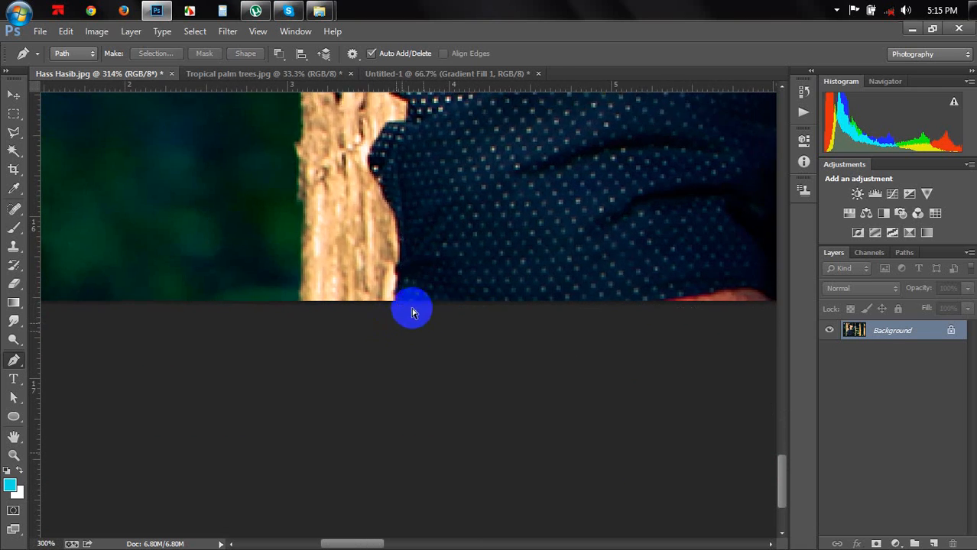
Load the closed path as a selection, changing its path operation so that the man instead of his surroundings is selected
scroll(525, 192, "down", 2)
scroll(517, 185, "up", 3)
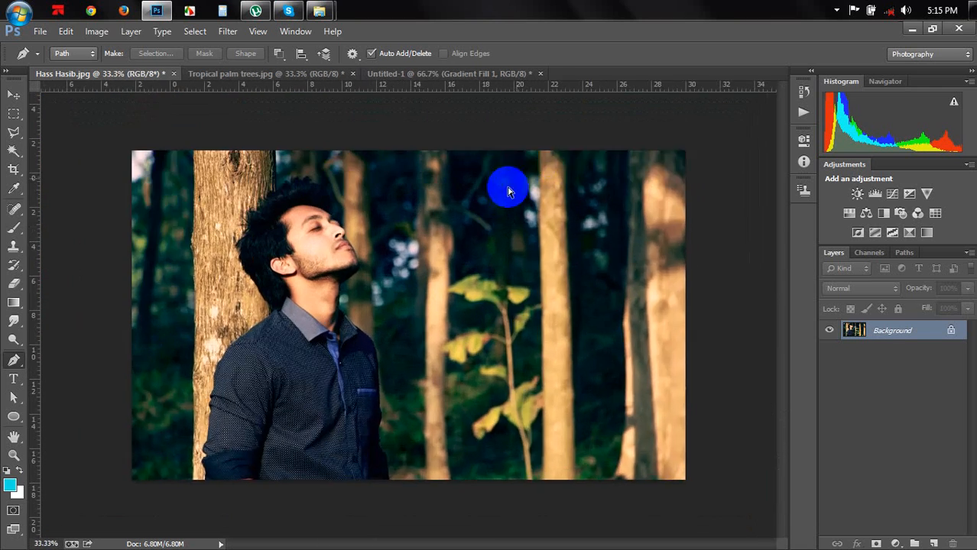
scroll(341, 199, "down", 1)
scroll(341, 200, "down", 1)
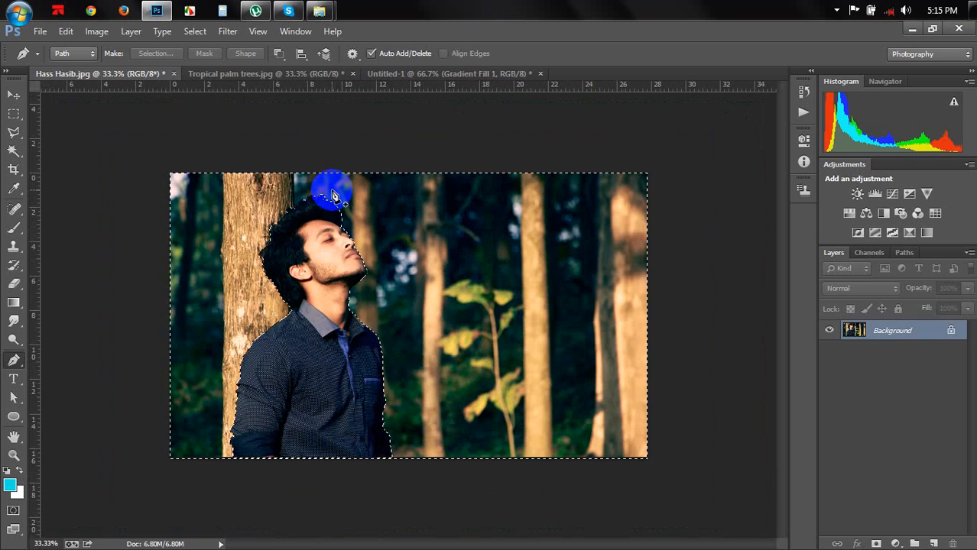
left_click(300, 53)
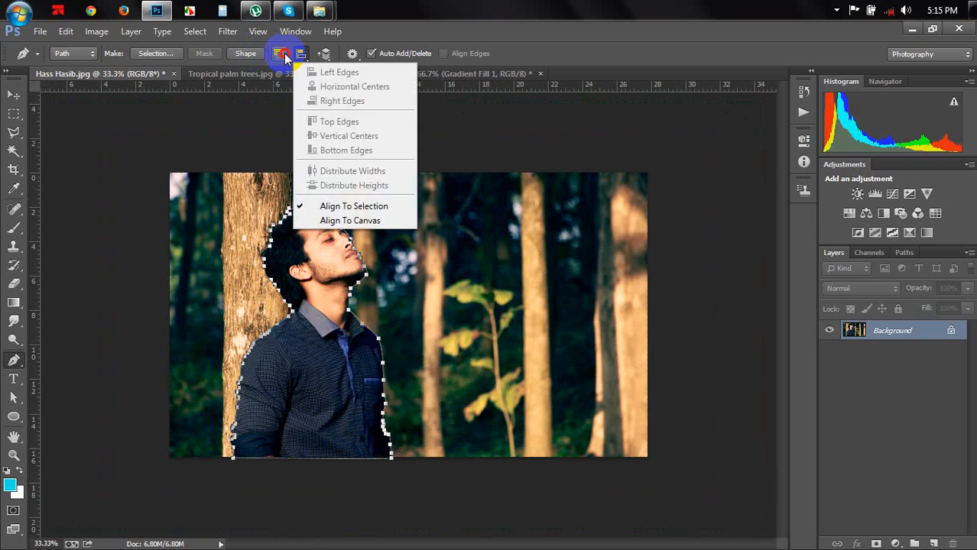
left_click(278, 53)
left_click(300, 87)
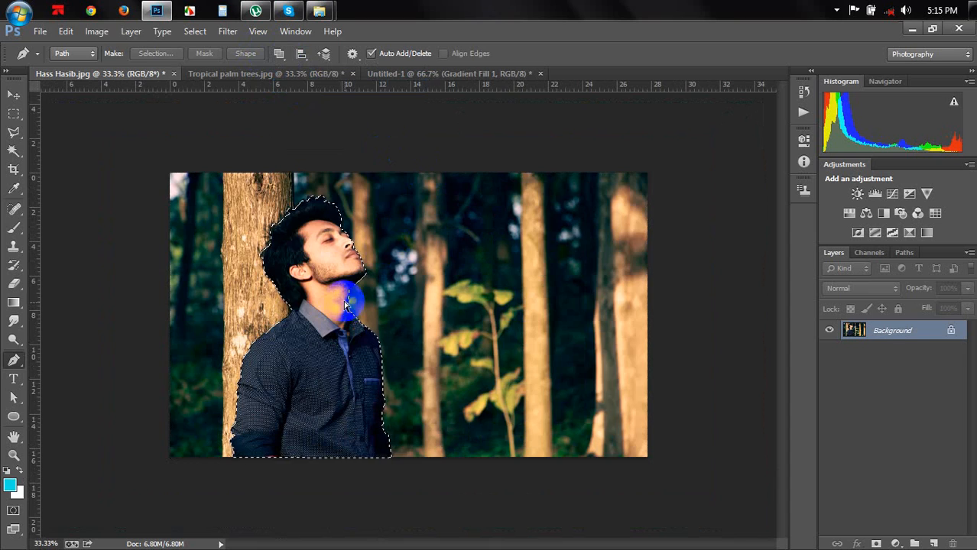
Open Refine Edge for the selection and brush with the size 35 refine brush along the jaw and around the hair outline
key("ctrl+plus")
key("ctrl+plus")
key("v")
left_click_drag(295, 265, 425, 338)
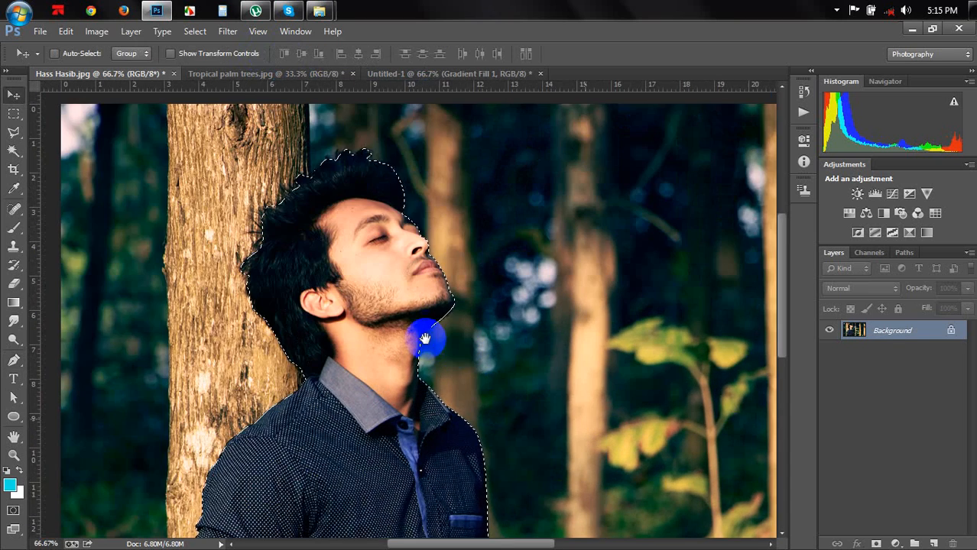
key("ctrl+plus")
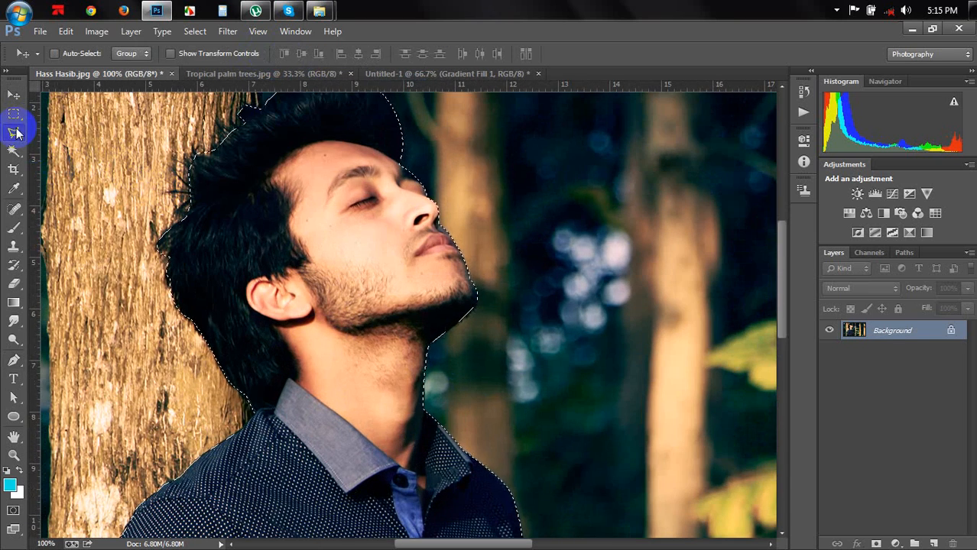
left_click(14, 114)
scroll(466, 157, "up", 3)
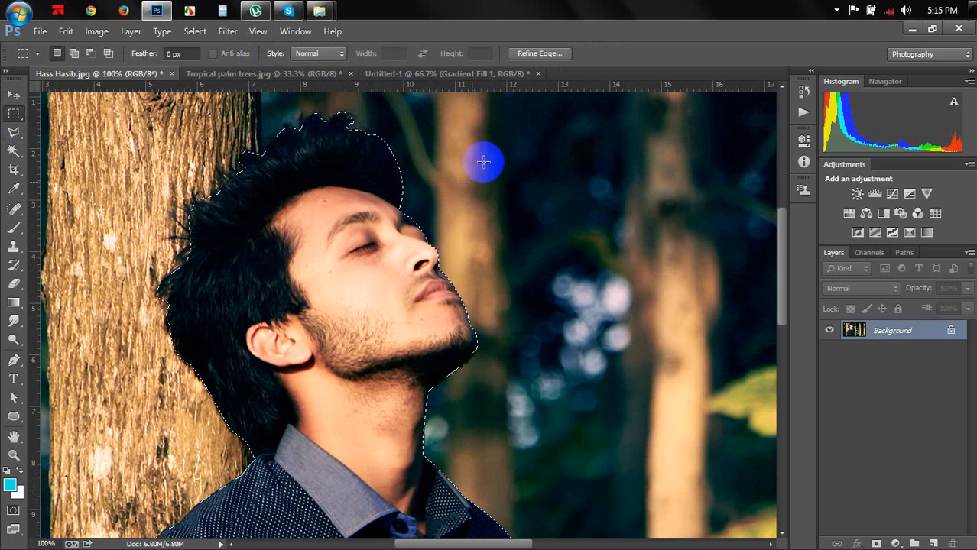
left_click(550, 55)
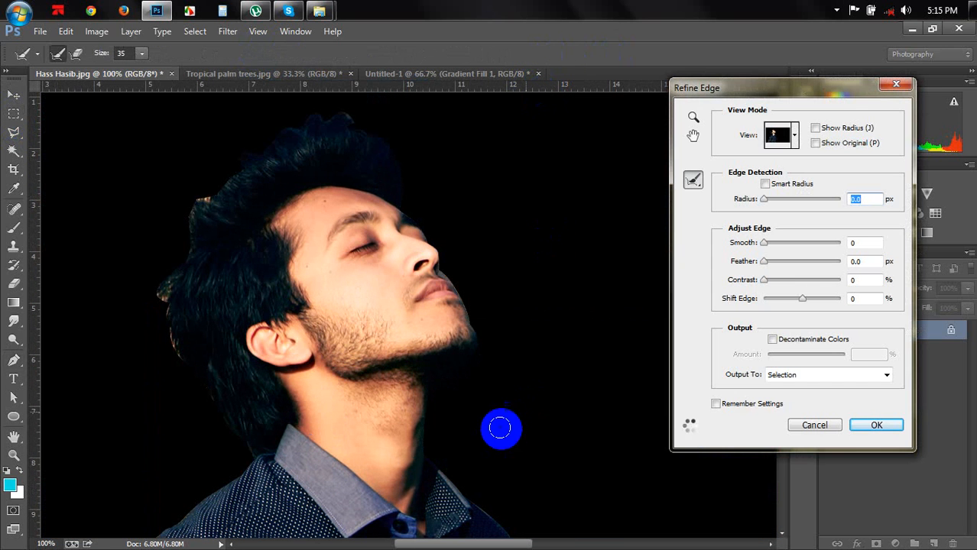
left_click_drag(475, 353, 436, 393)
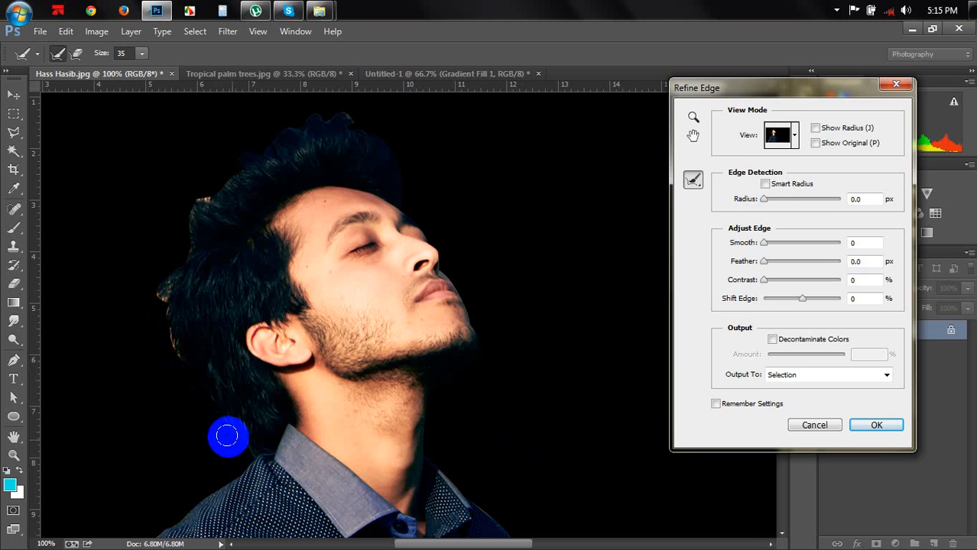
mouse_move(227, 438)
left_mouse_down()
mouse_move(163, 308)
mouse_move(193, 198)
mouse_move(166, 253)
mouse_move(207, 183)
mouse_move(235, 177)
mouse_move(276, 129)
mouse_move(310, 111)
mouse_move(399, 127)
mouse_move(395, 138)
mouse_move(331, 122)
mouse_move(384, 135)
mouse_move(406, 194)
left_mouse_up()
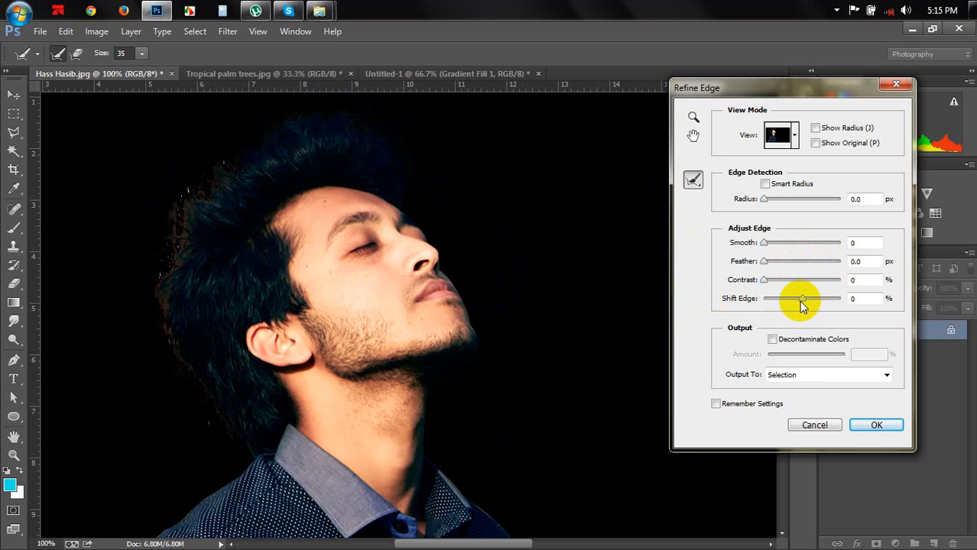
Shift the selection edge inward to about -36%, adjust the edge contrast, and apply the refinement to the selection
left_click_drag(800, 301, 795, 302)
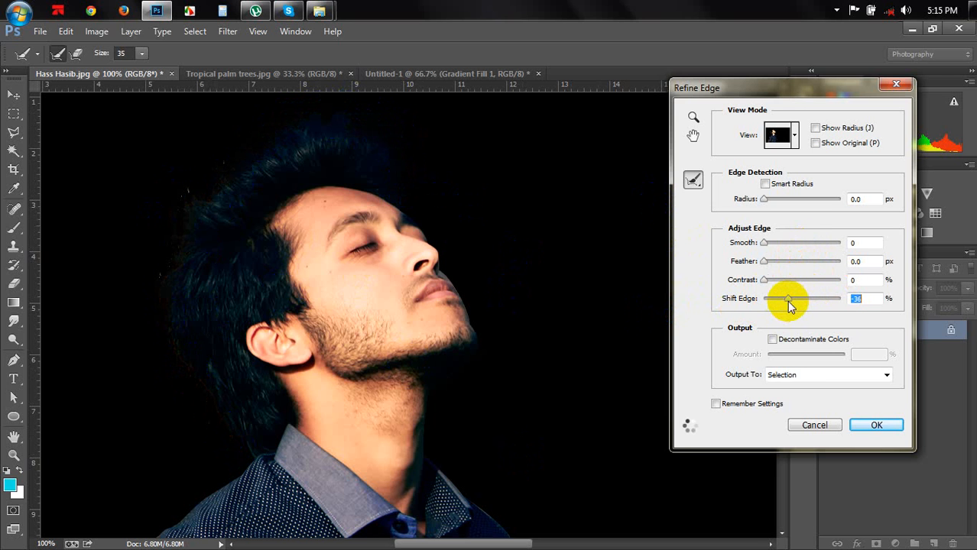
left_click_drag(777, 282, 781, 278)
left_click(877, 426)
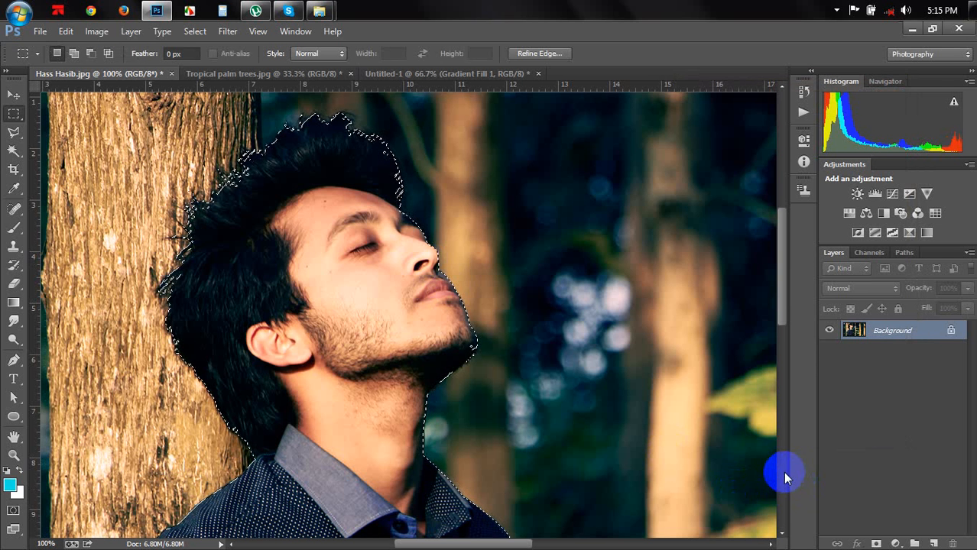
Copy the selected man and paste him into the Untitled-1 document above the gradient fill layer
left_click(403, 74)
key("ctrl+v")
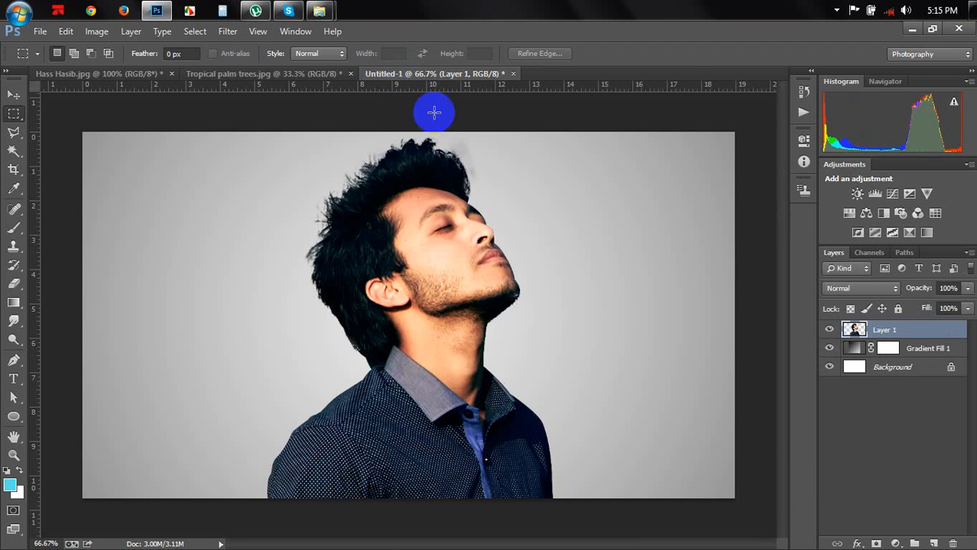
Load the outline of Layer 1 as a selection and clone dark beard texture over the chin's light edge with the size 35 Clone Stamp
left_click(14, 94)
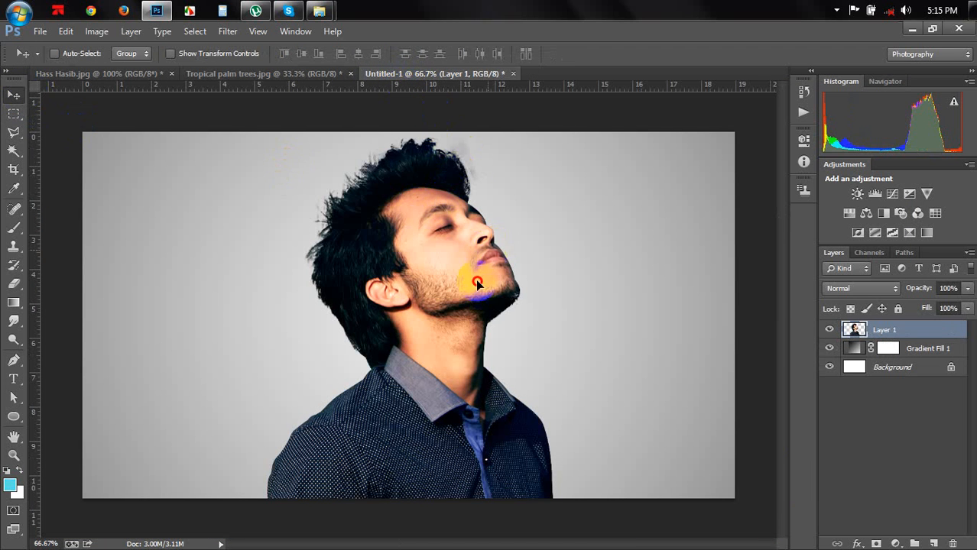
left_click_drag(476, 217, 464, 263)
scroll(438, 239, "up", 5)
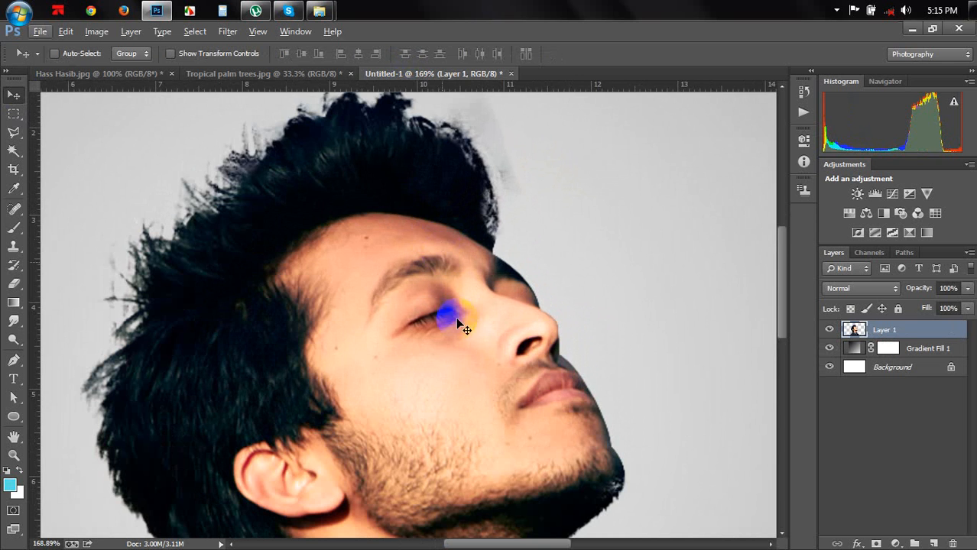
left_click_drag(463, 327, 531, 212)
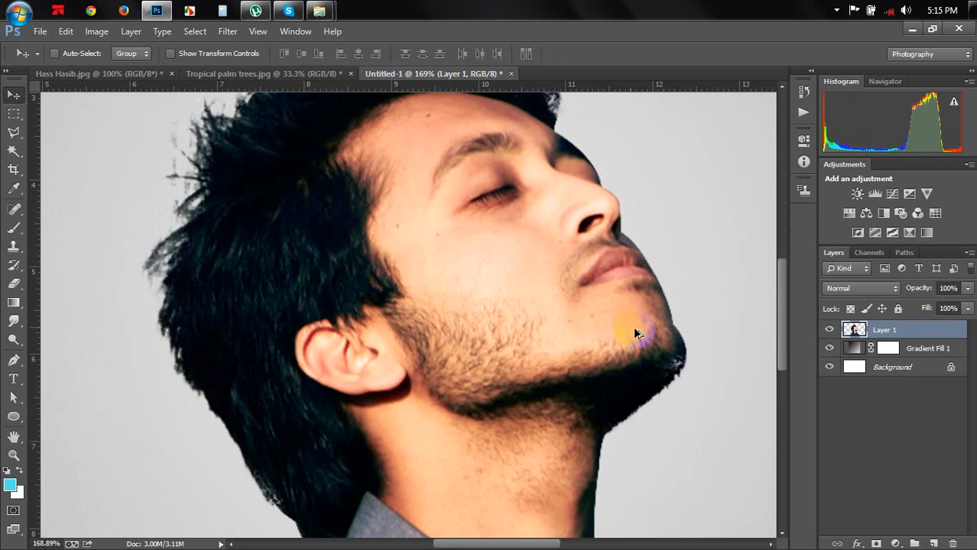
left_click_drag(633, 328, 605, 311)
left_click(838, 348)
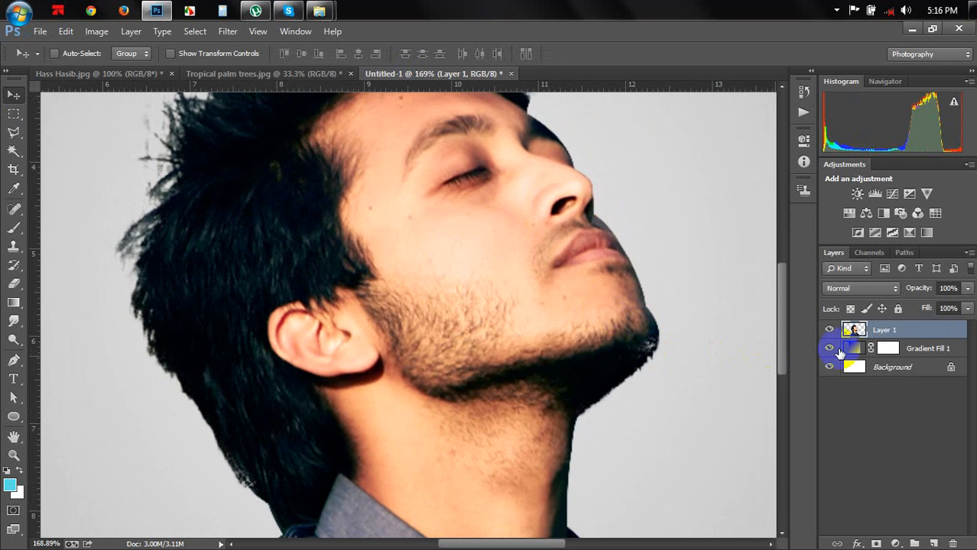
left_click(13, 245)
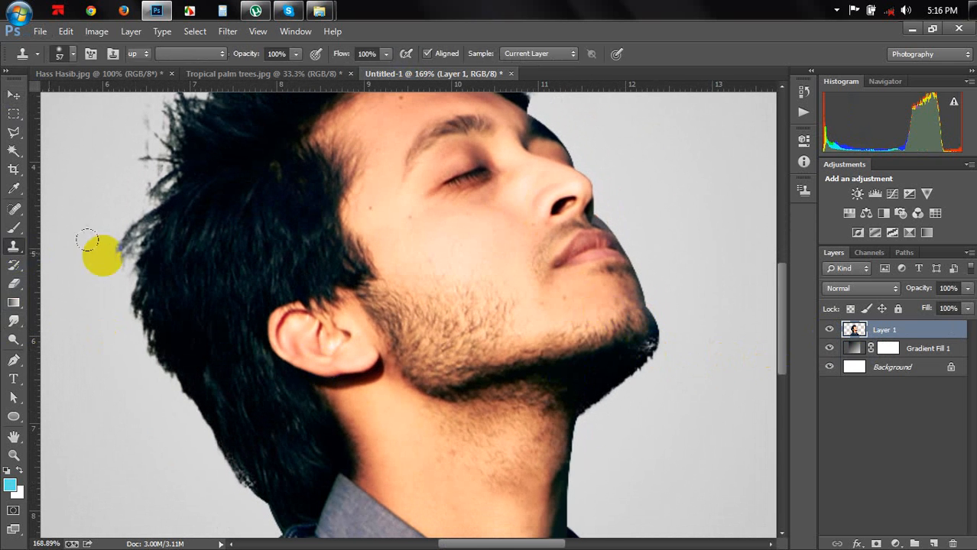
left_click(450, 296)
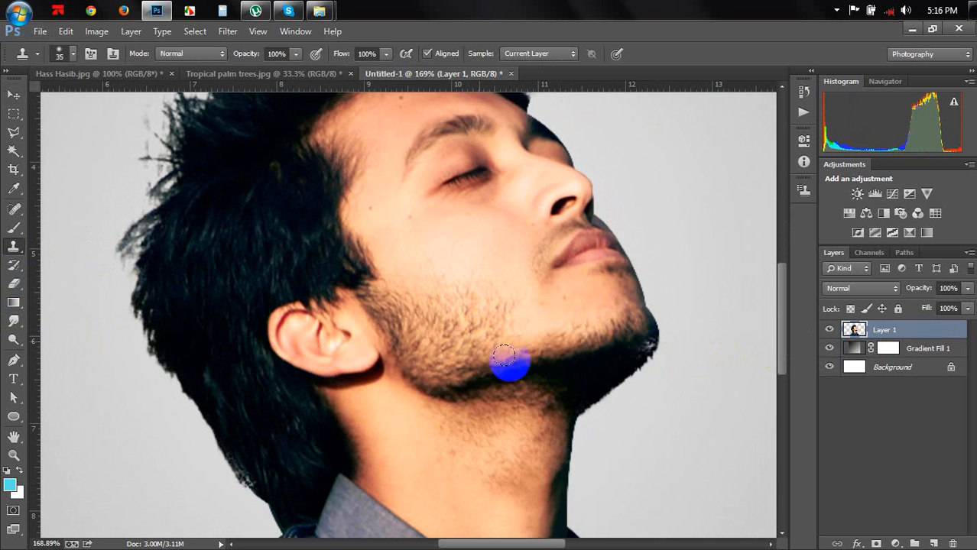
mouse_move(503, 357)
left_mouse_down()
mouse_move(550, 371)
mouse_move(568, 398)
mouse_move(619, 359)
left_mouse_up()
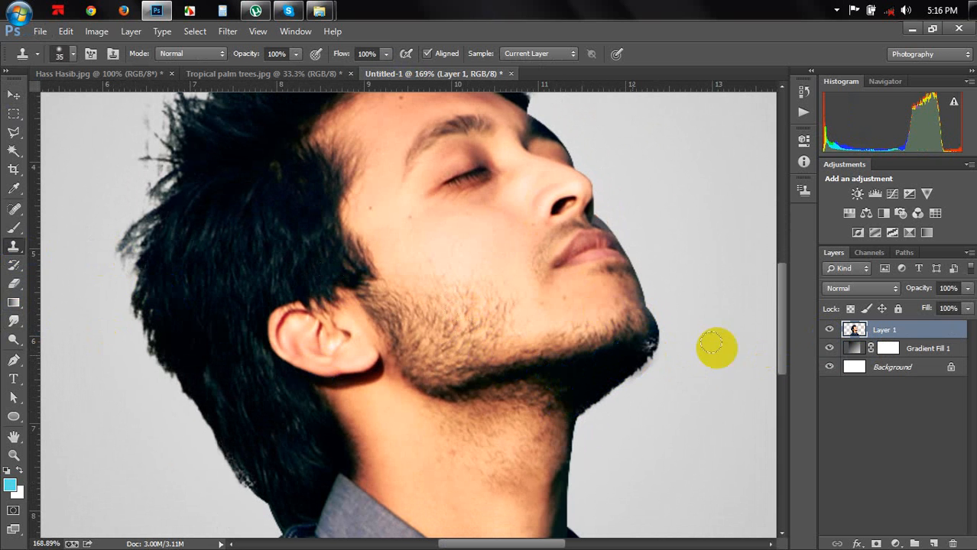
left_click(854, 330, "ctrl")
left_click(647, 348)
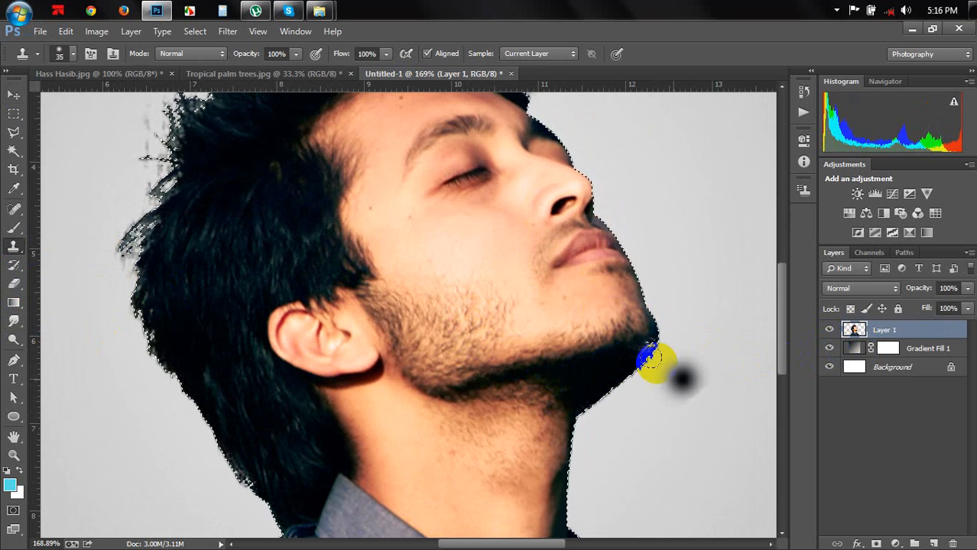
mouse_move(640, 349)
left_mouse_down()
mouse_move(632, 360)
mouse_move(649, 349)
left_mouse_up()
scroll(682, 373, "up", 3)
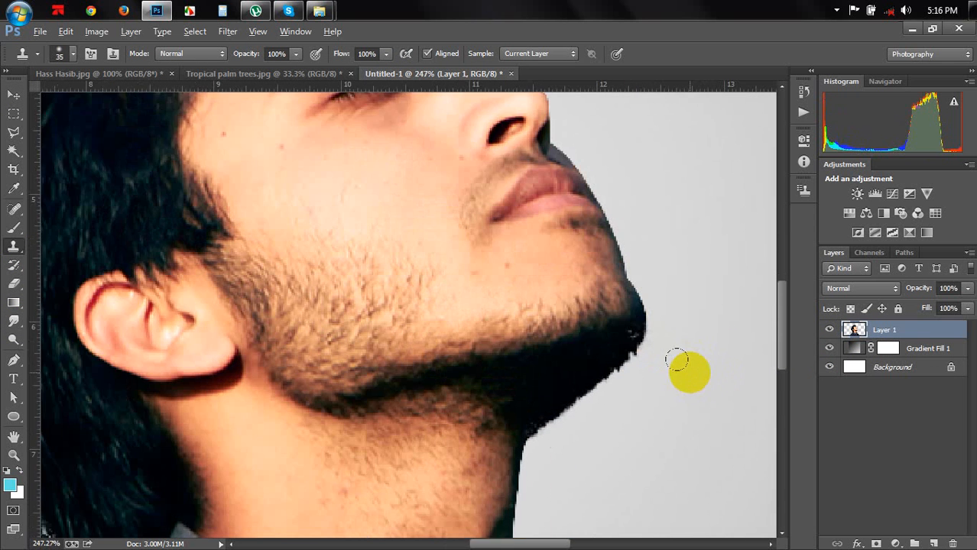
Reduce the Clone Stamp to size 10 and clone dark beard over the remaining light specks at the chin's tip
left_click(625, 327)
key("bracketleft")
key("bracketleft")
key("bracketleft")
key("bracketleft")
key("bracketleft")
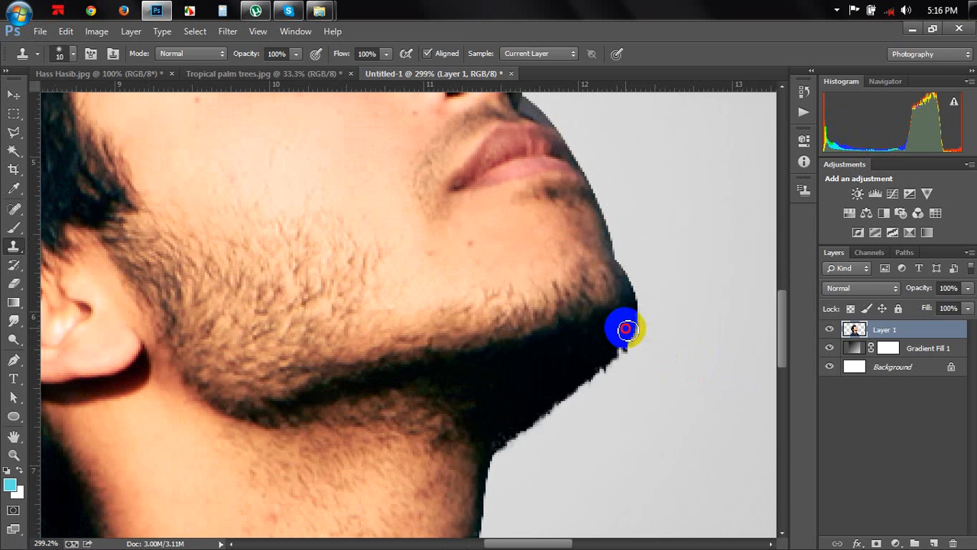
scroll(481, 305, "down", 5)
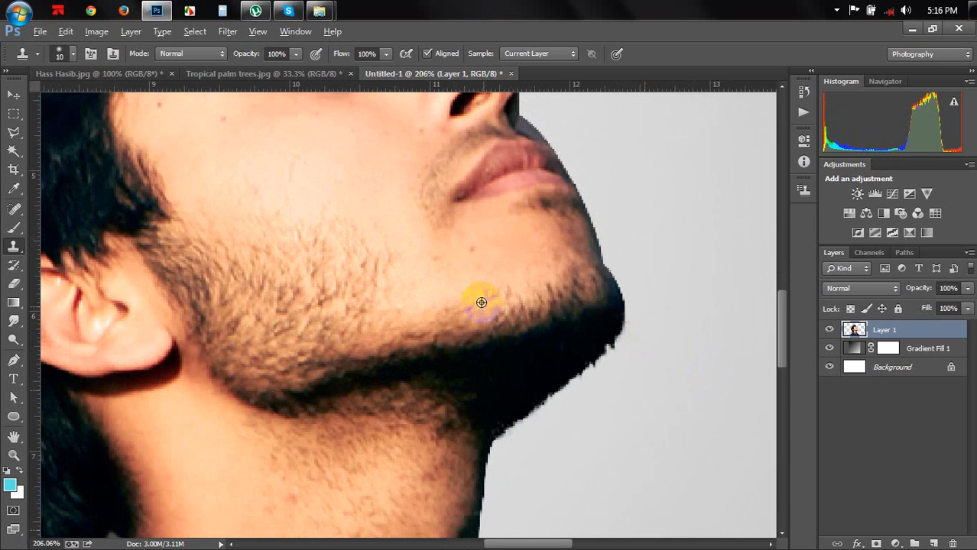
Erase the gray haze and stray remnants around the hair outline on Layer 1 with the size 20 Eraser
left_click_drag(443, 255, 548, 358)
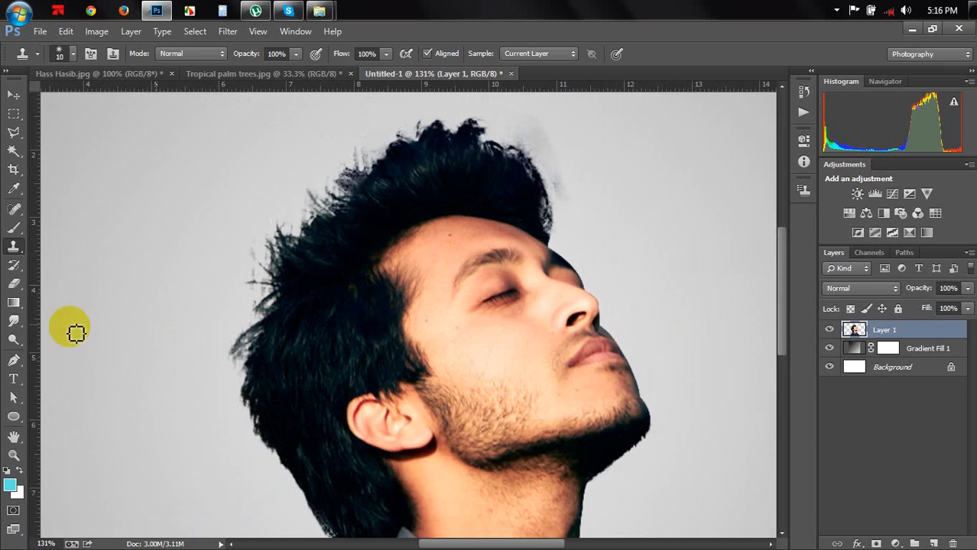
left_click(13, 283)
left_click(405, 246)
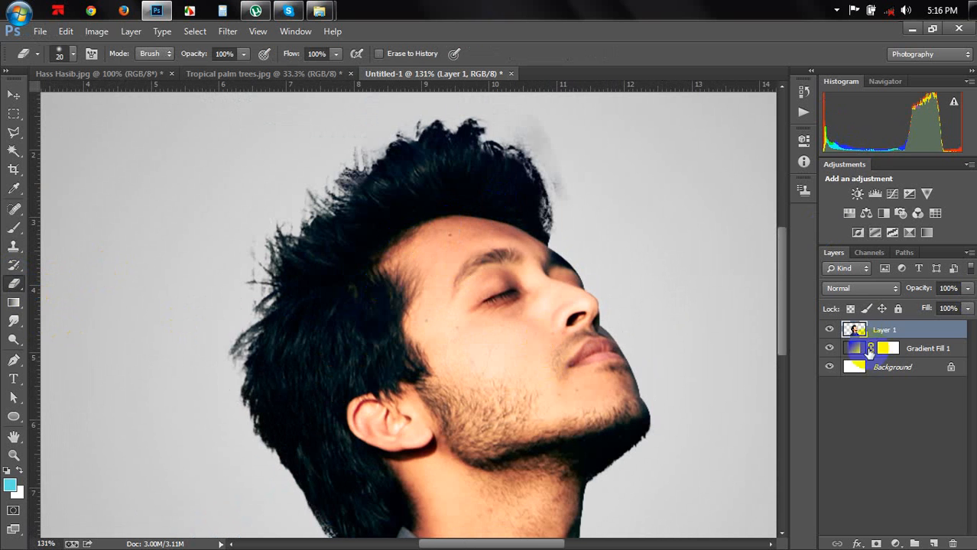
left_click(855, 330, "ctrl")
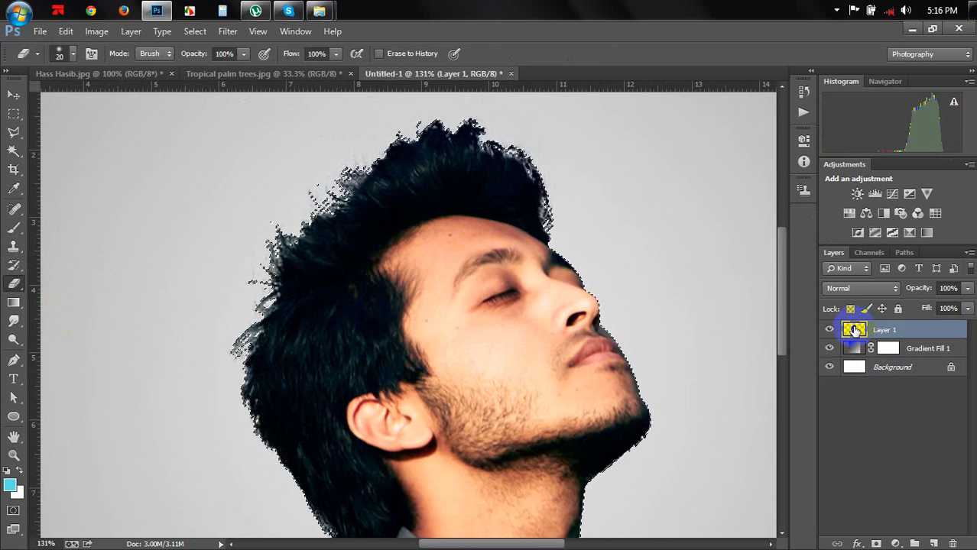
key("ctrl+d")
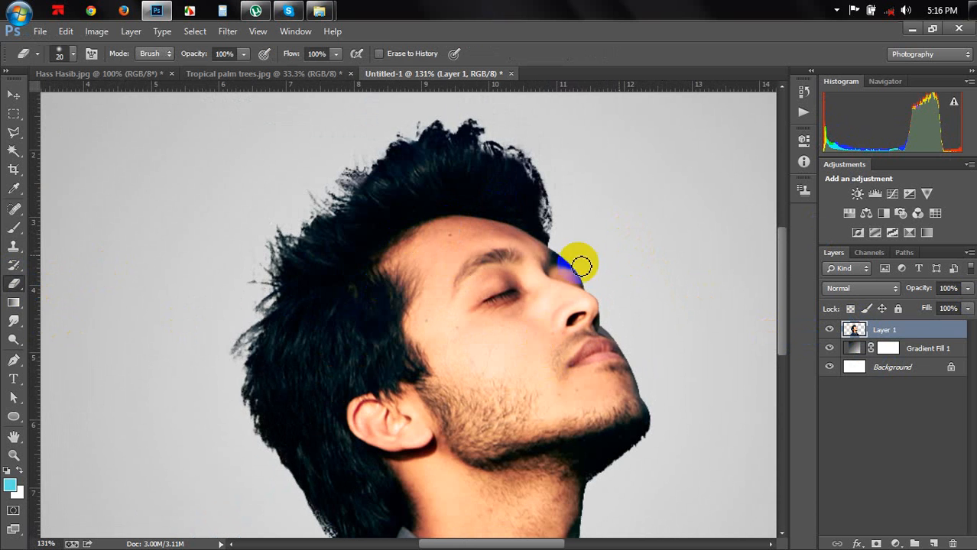
key("ctrl+z")
Scale the man down with Free Transform to about 48.4% and place him near the middle of the gradient background
left_click(11, 93)
scroll(346, 155, "down", 9)
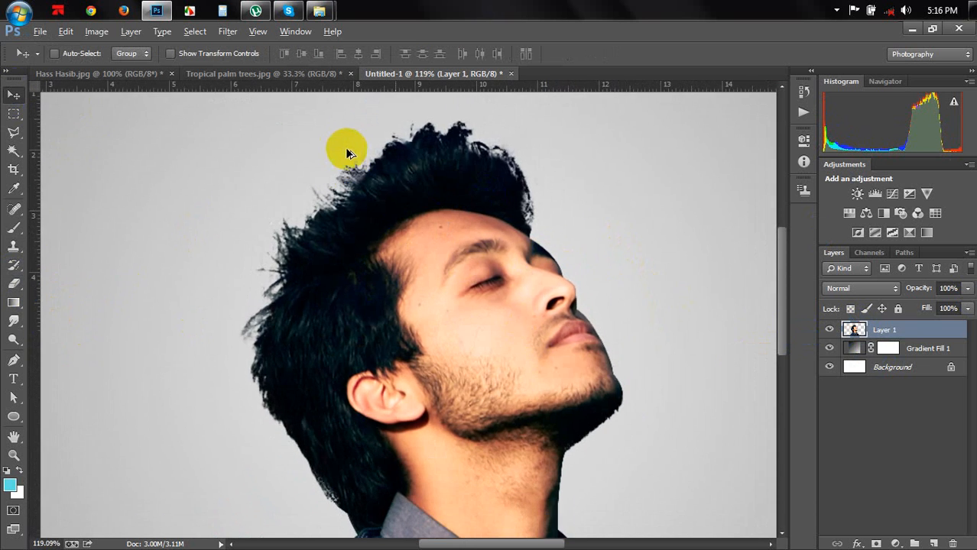
scroll(349, 176, "up", 5)
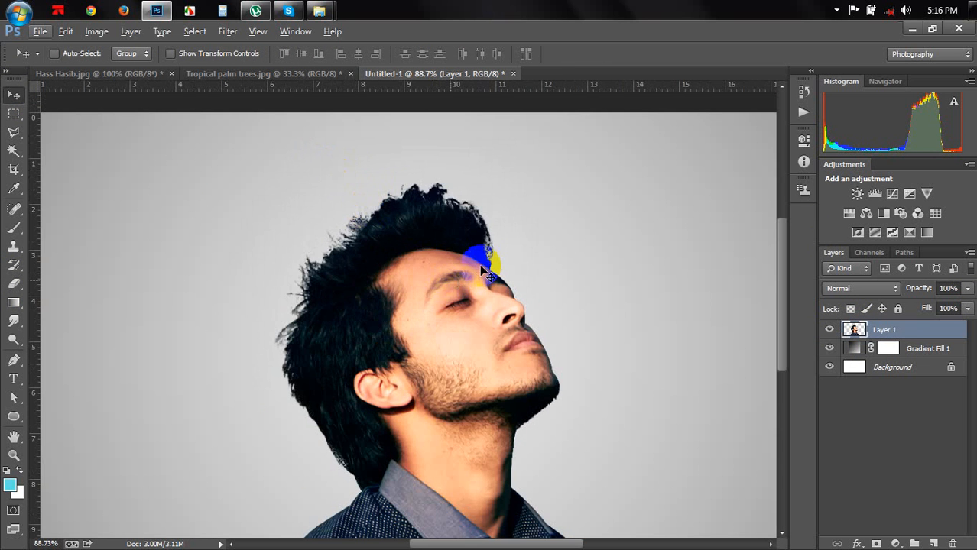
key("ctrl+t")
left_click_drag(626, 184, 462, 212)
scroll(438, 246, "down", 2)
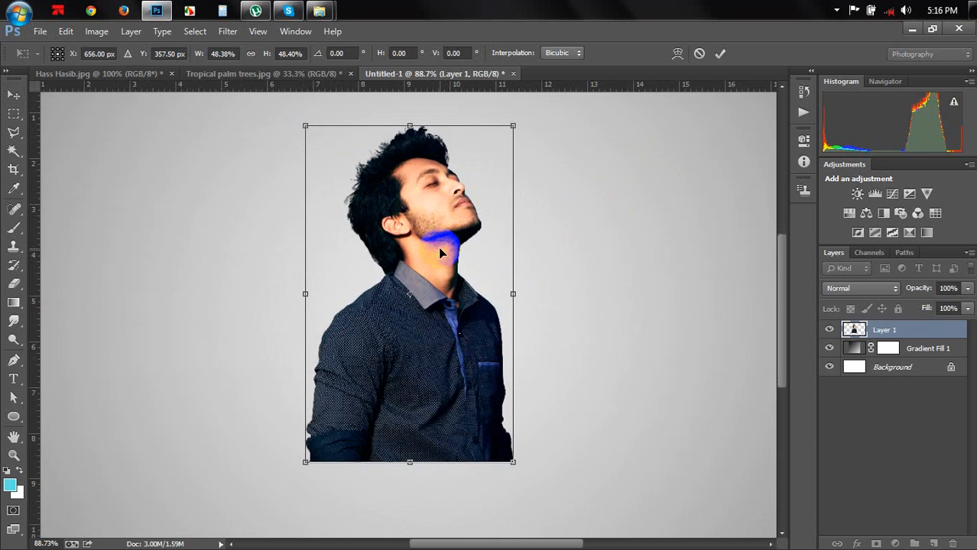
scroll(440, 249, "down", 1)
scroll(440, 249, "down", 4)
left_click_drag(439, 249, 441, 261)
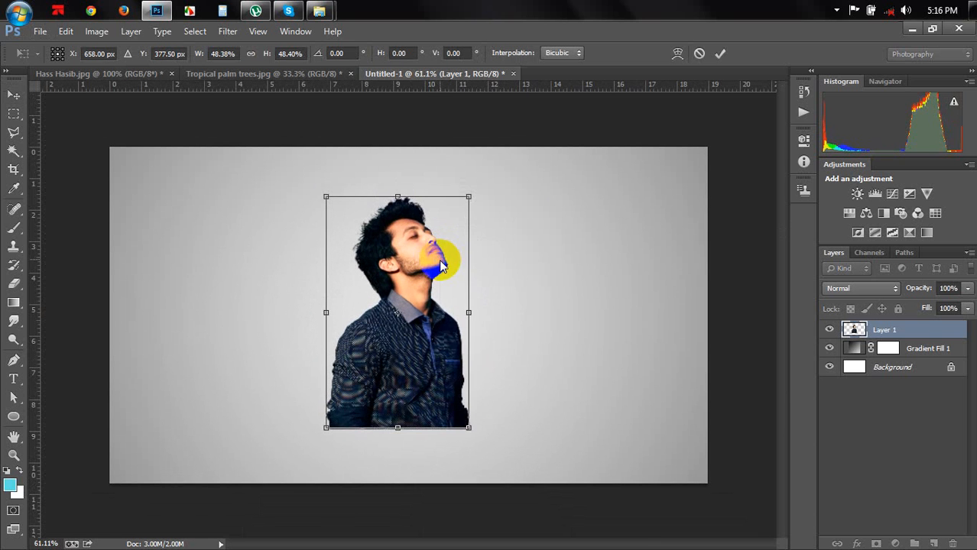
Flip the man horizontally, enlarge him to about 53.3%, and apply the transformation
right_click(440, 262)
left_click(482, 468)
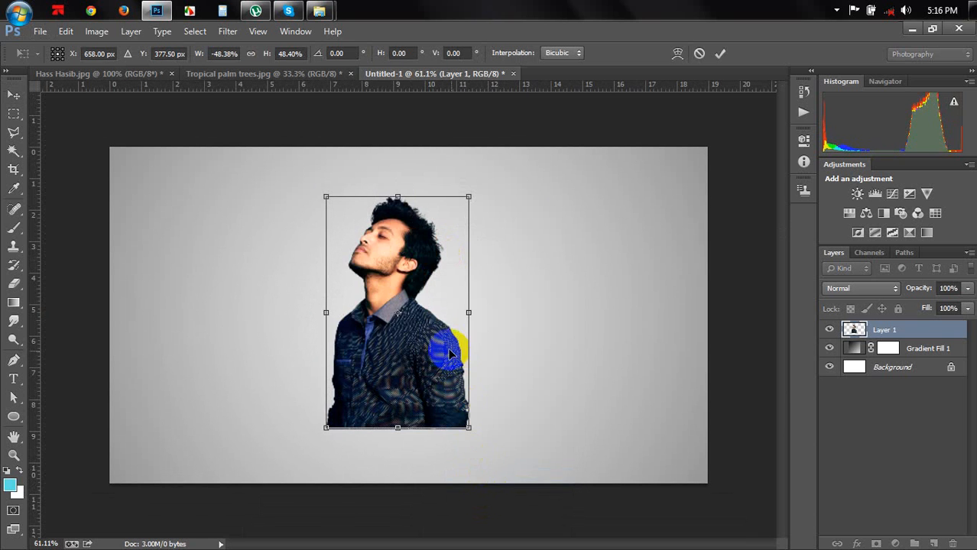
left_click_drag(468, 428, 474, 441)
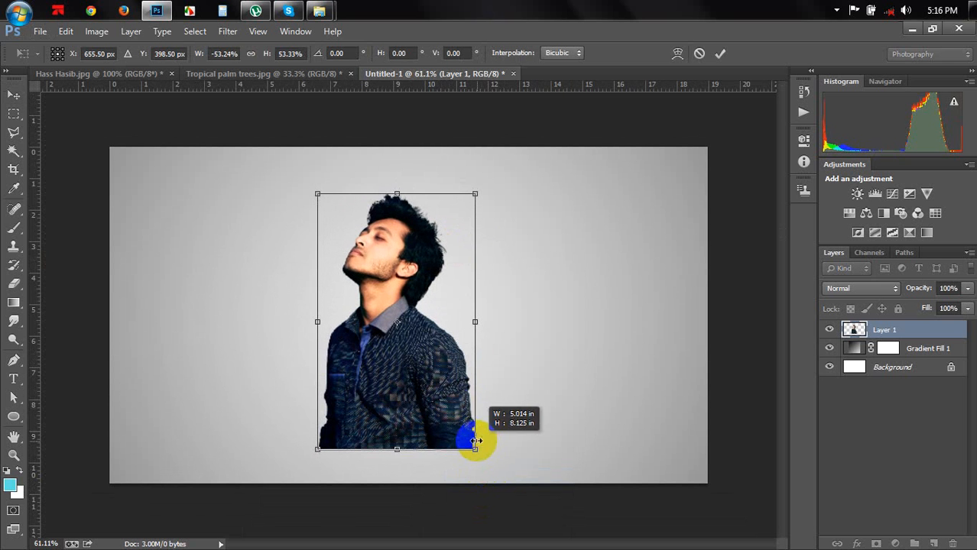
left_click(720, 53)
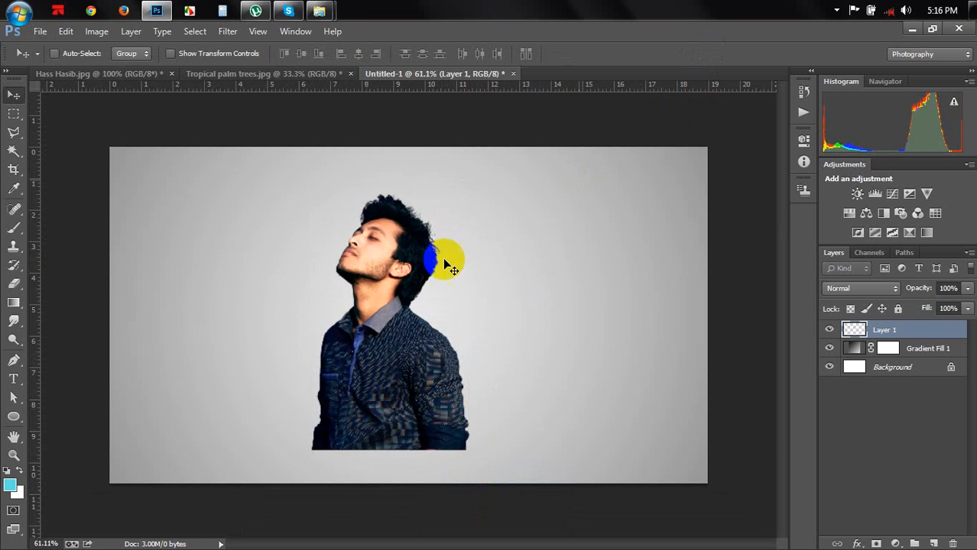
Remove the small moles and blemishes on the man's face with the size 7 Content-Aware Spot Healing Brush
scroll(390, 296, "up", 15)
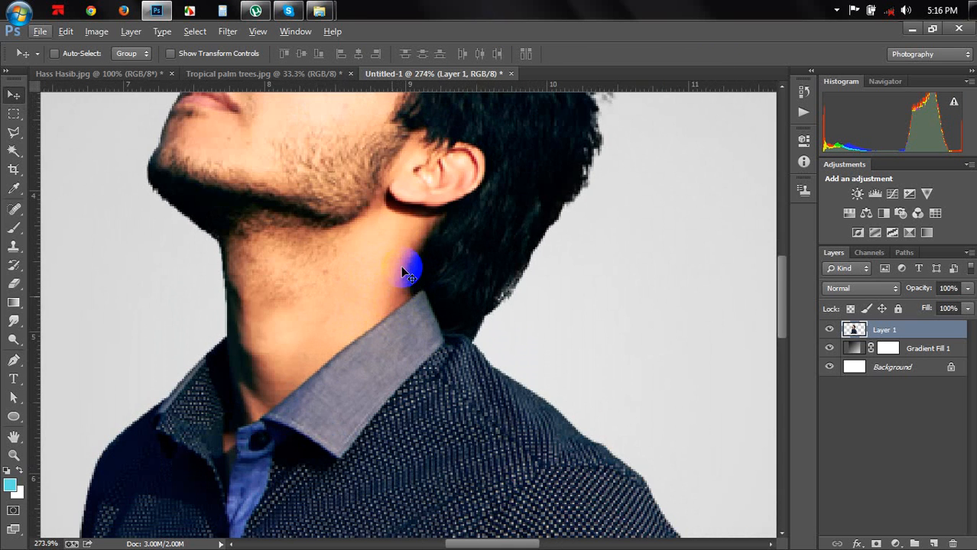
left_click_drag(409, 273, 447, 421)
left_click(15, 210)
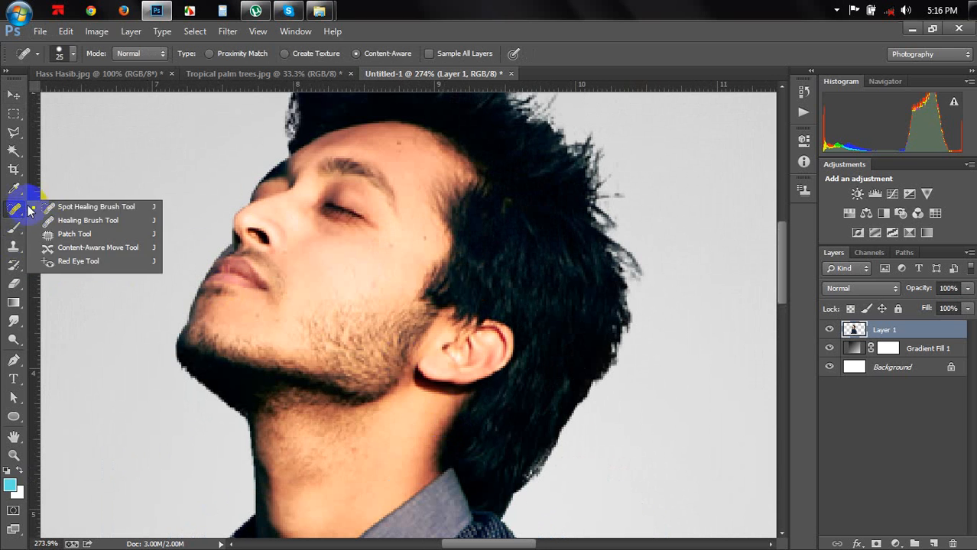
left_click(76, 197)
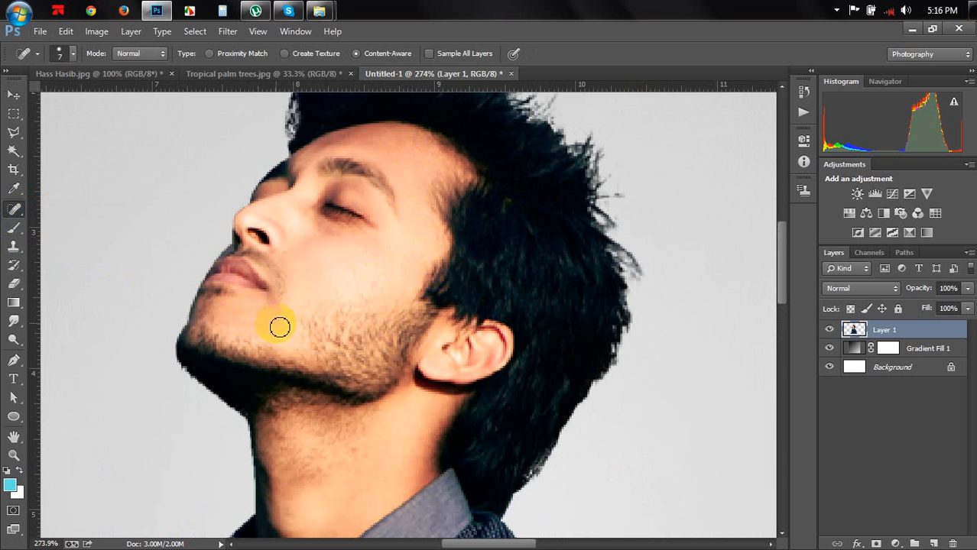
key("ctrl+minus")
key("ctrl+minus")
key("ctrl+minus")
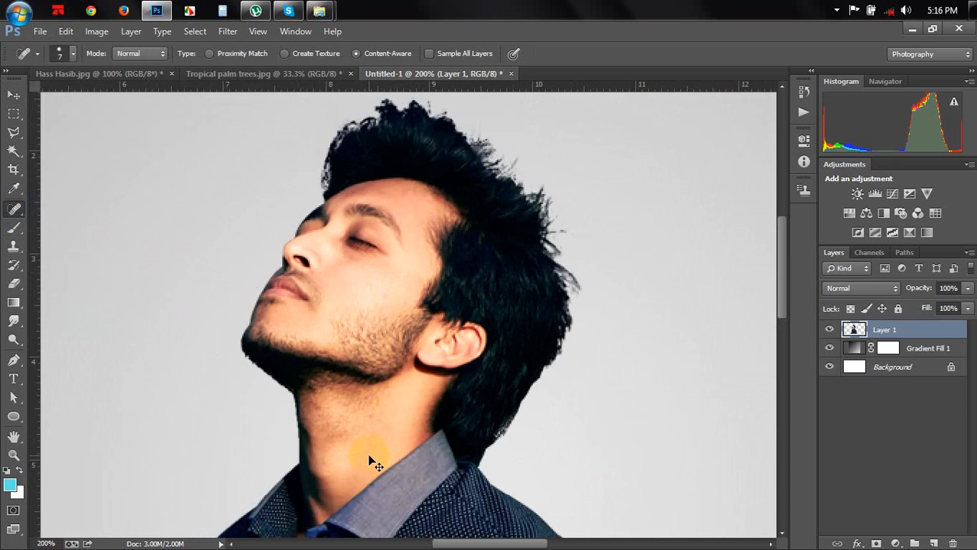
key("ctrl+plus")
Outline the shirt's lower part with a triangular Pen path, delete that area for a diagonal cut from chest to cuff, and deselect
scroll(168, 298, "down", 3)
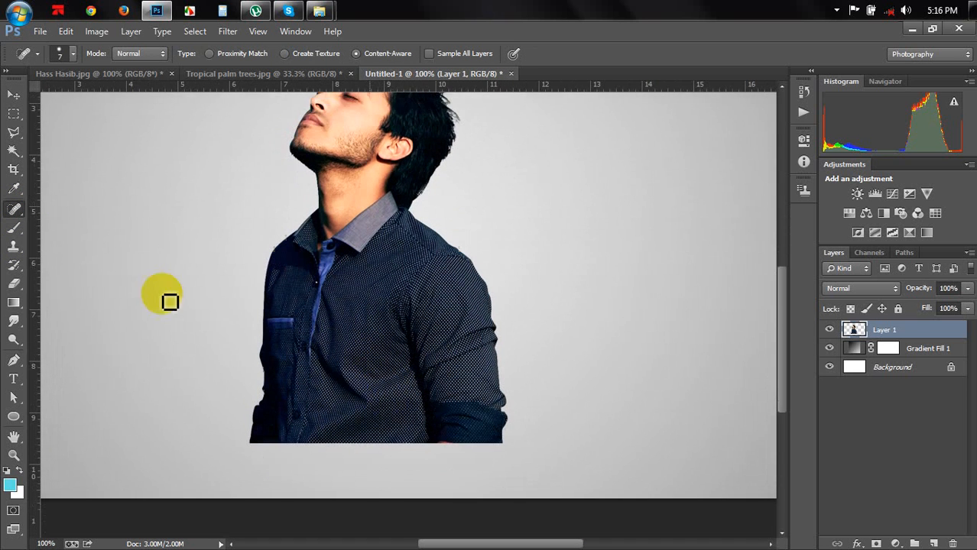
left_click(14, 360)
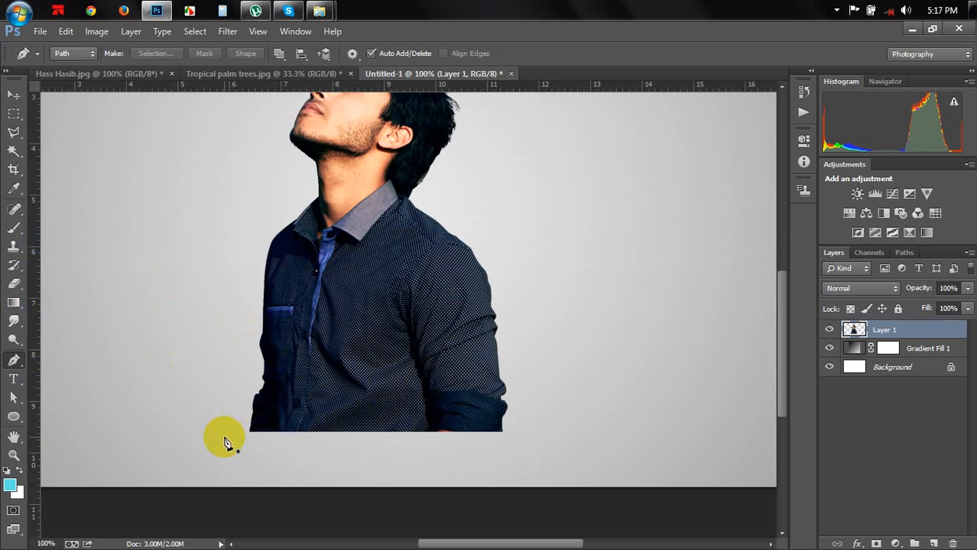
left_click(242, 289)
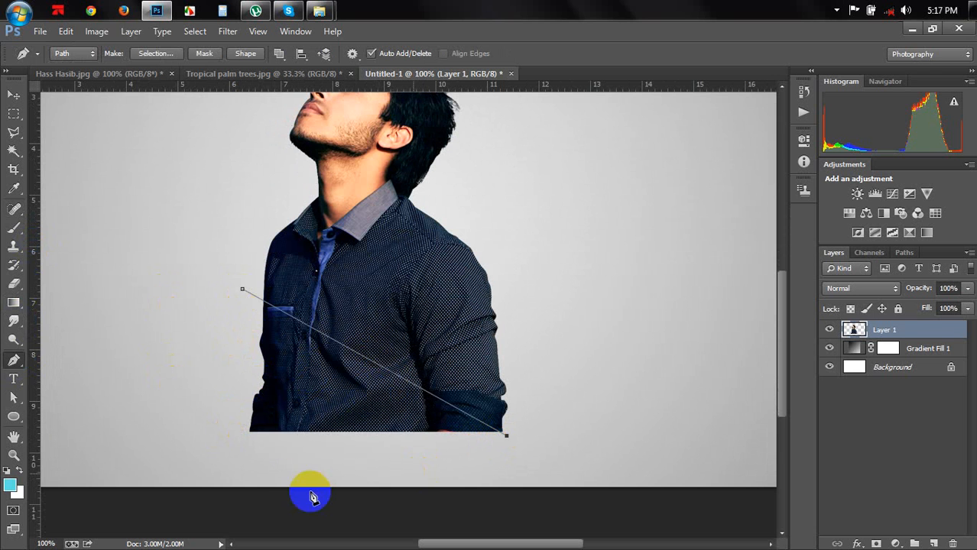
left_click(226, 492)
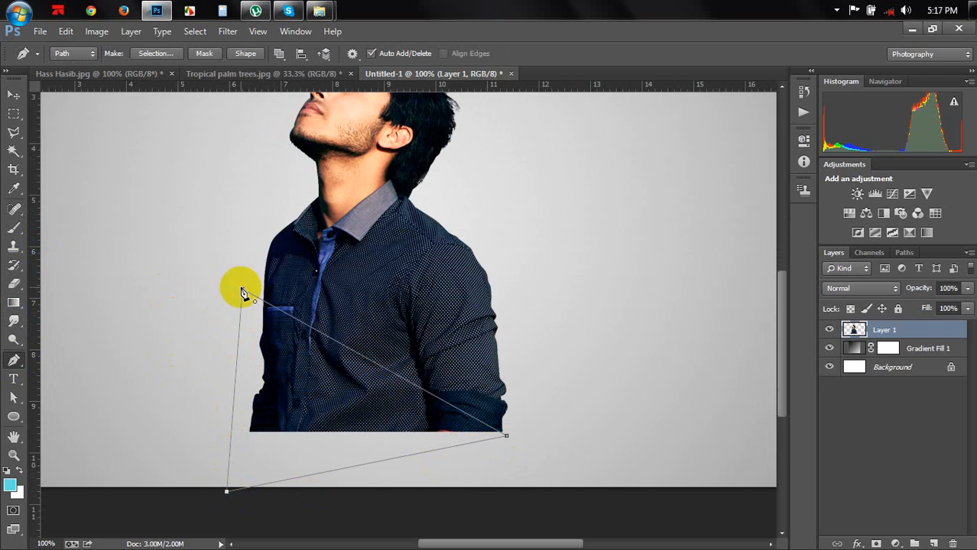
key("ctrl+Return")
key("Delete")
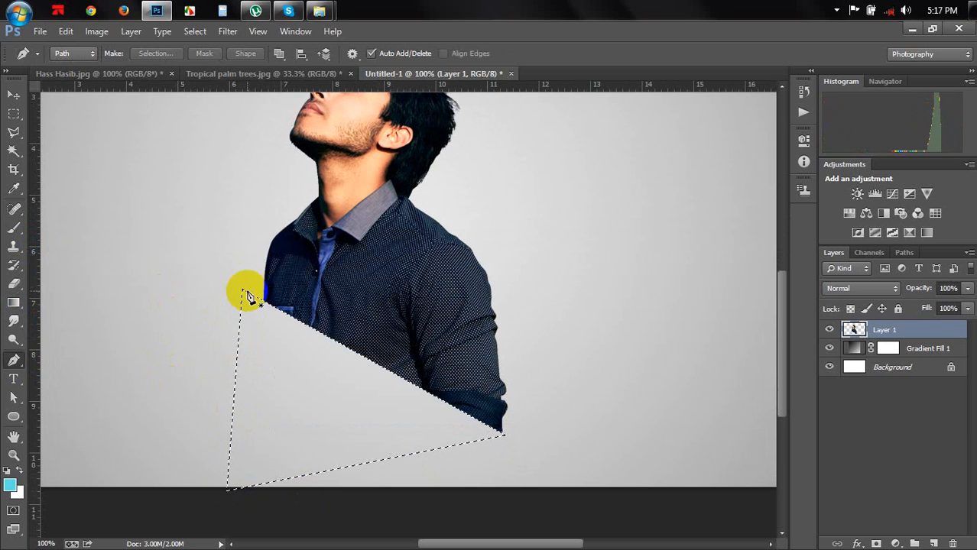
key("ctrl+d")
scroll(245, 291, "up", 3)
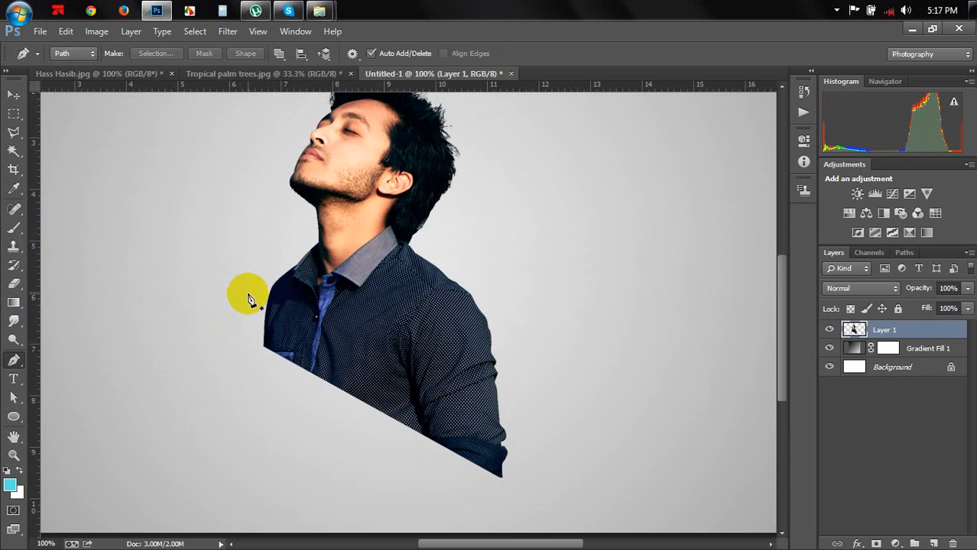
Move the diagonally cut man slightly left and upward on the gradient background
left_click(13, 91)
scroll(358, 169, "down", 5)
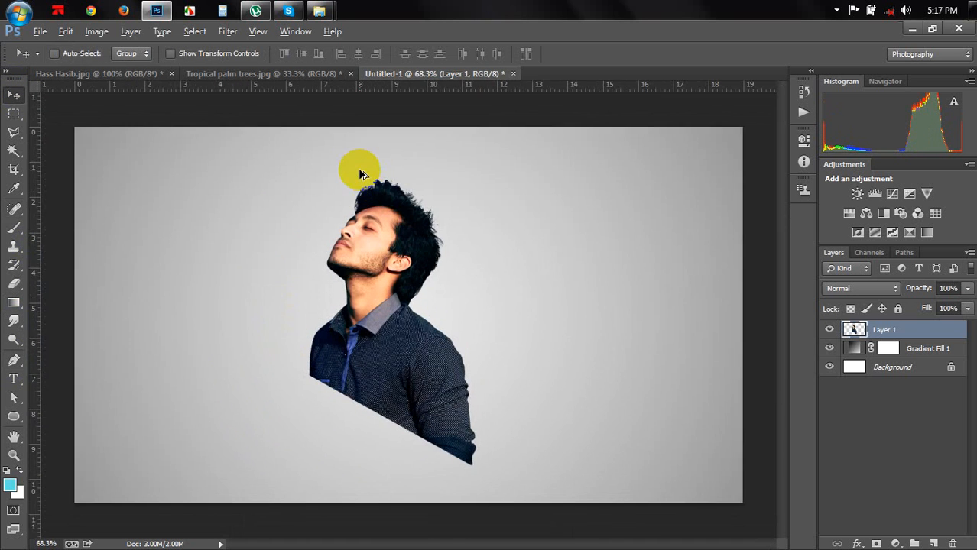
scroll(363, 182, "up", 3)
left_click_drag(420, 326, 412, 324)
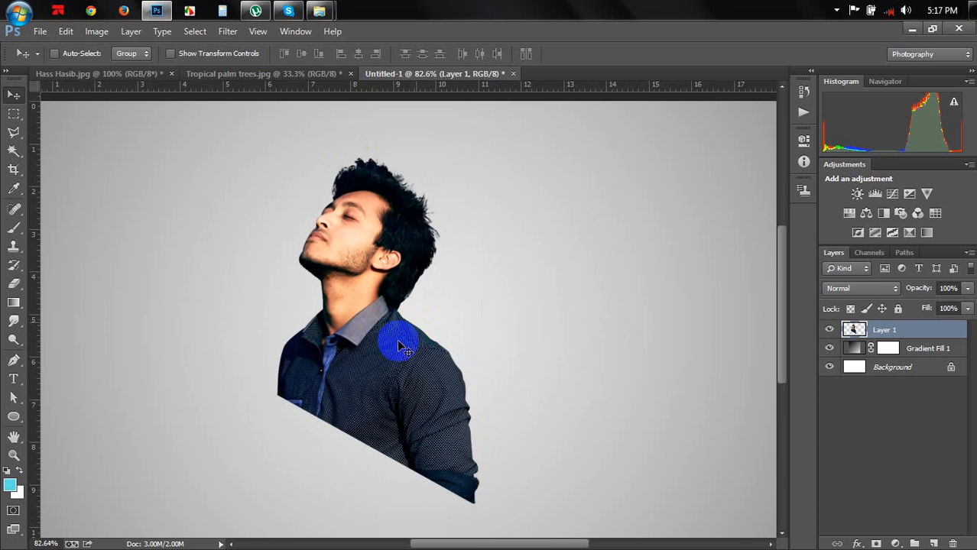
scroll(397, 339, "up", 1)
scroll(391, 339, "down", 1)
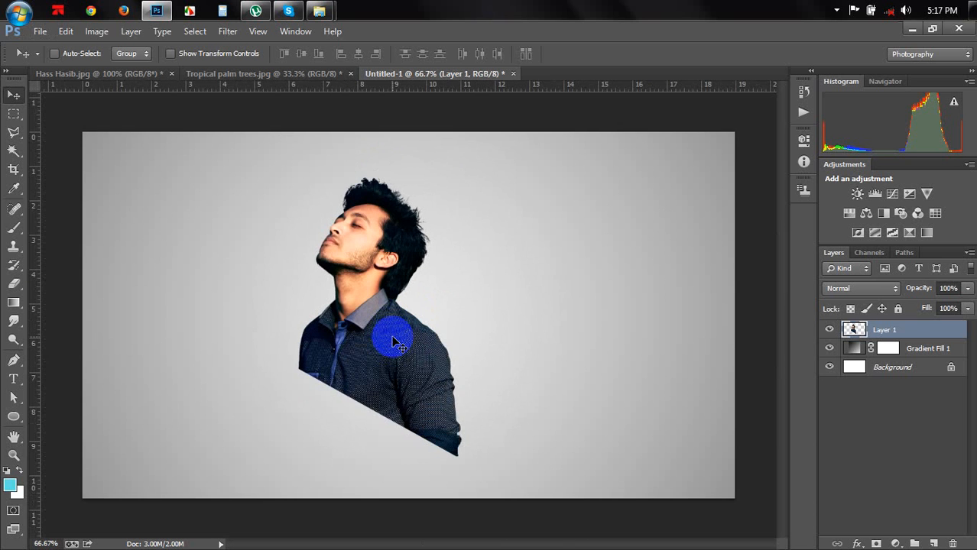
Convert the man's layer to black and white with the Black & White adjustment's Default preset
scroll(391, 340, "up", 1)
scroll(389, 334, "down", 1)
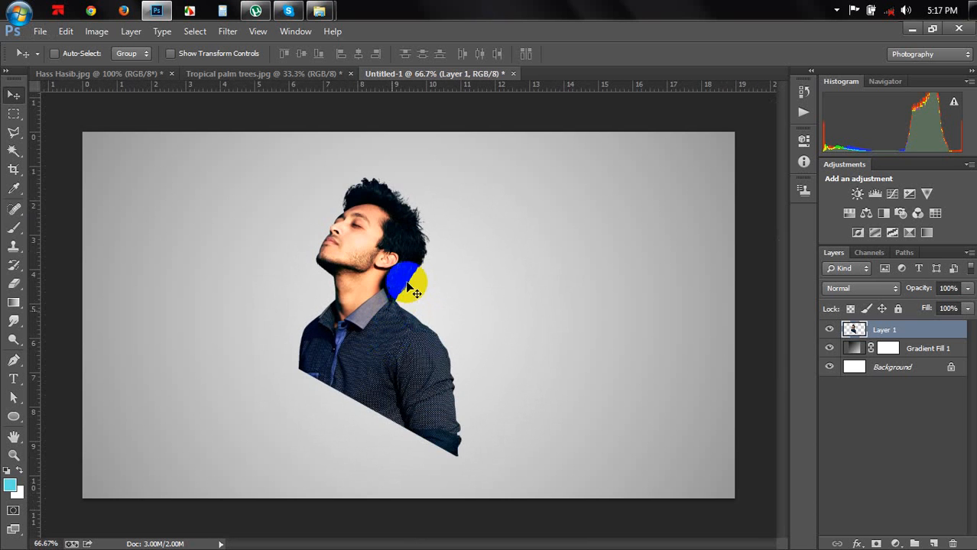
left_click(93, 32)
mouse_move(229, 69)
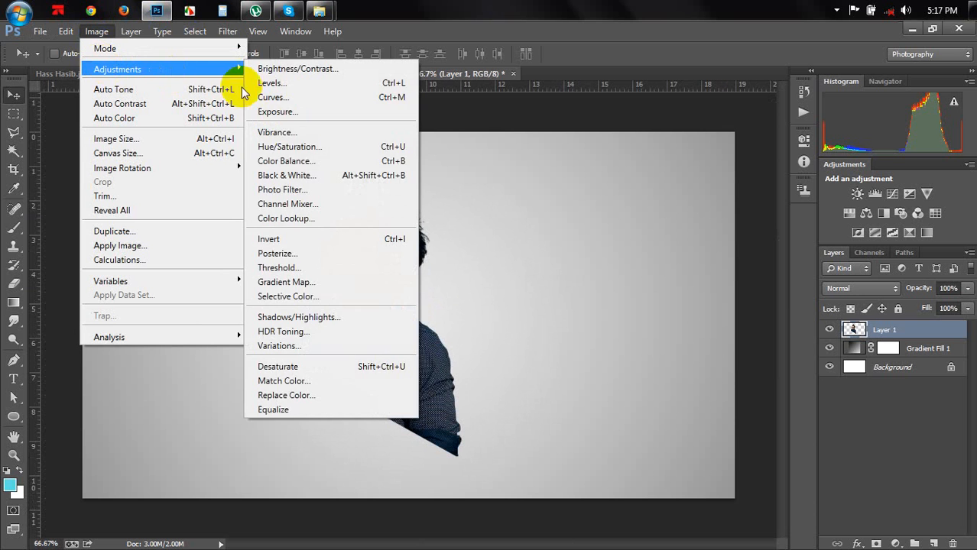
left_click(298, 175)
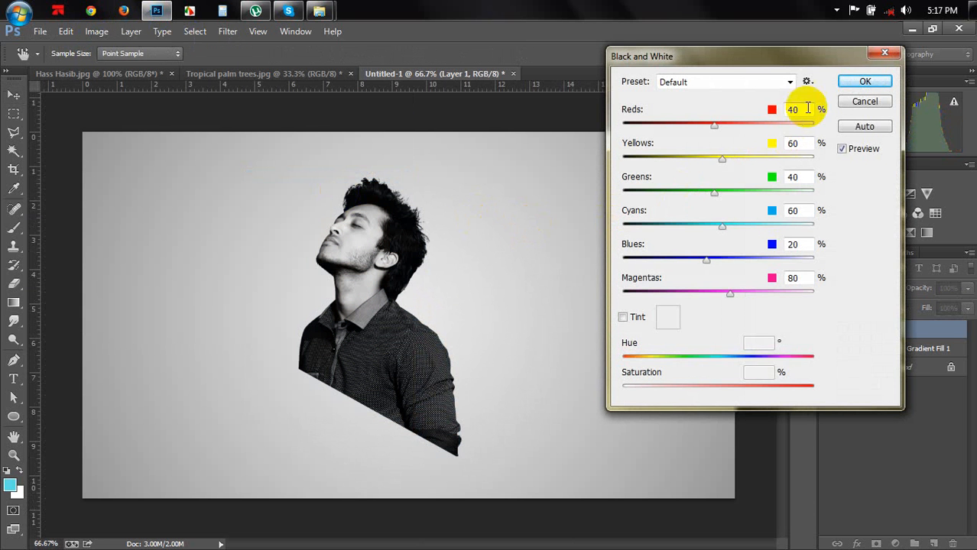
left_click(853, 84)
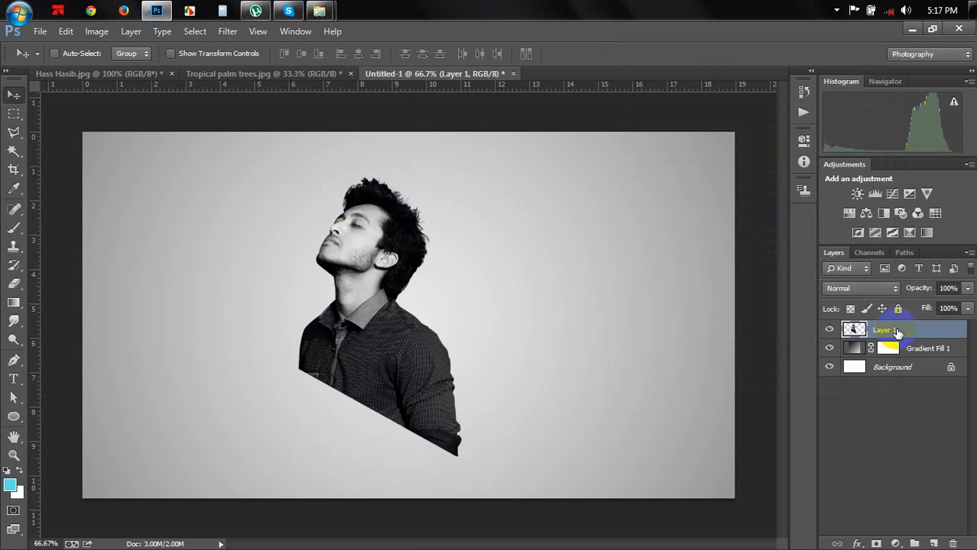
Add a Gradient Overlay layer style to the man's layer using the black-to-white gradient
double_click(927, 333)
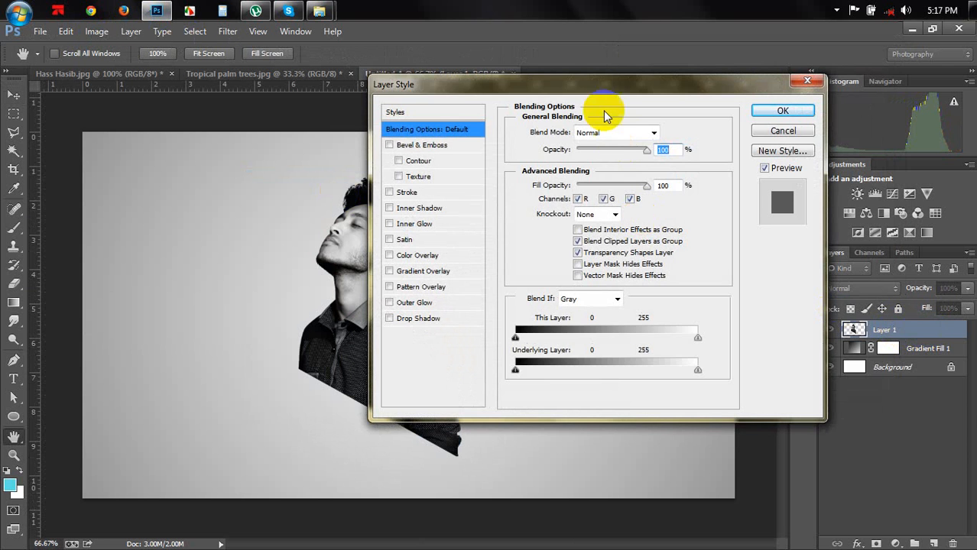
left_click_drag(622, 107, 866, 64)
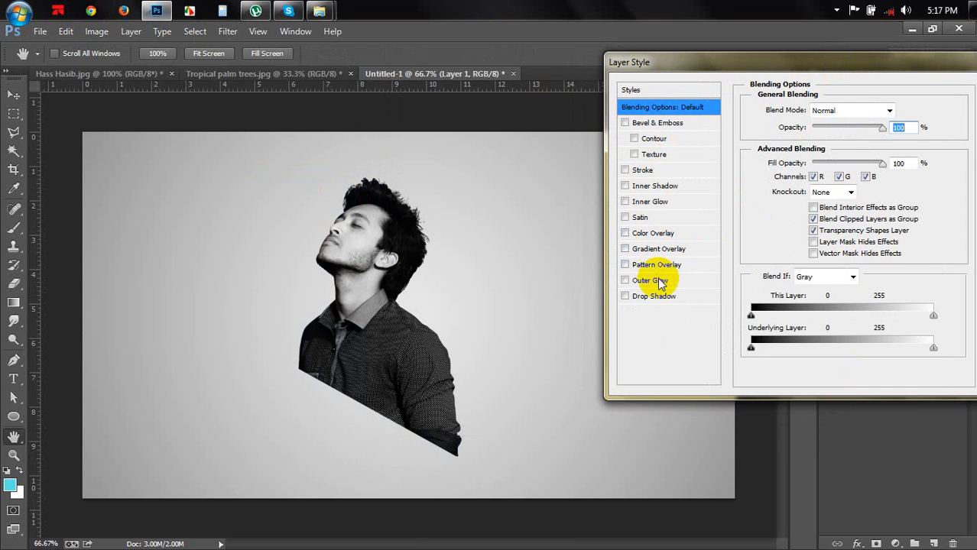
left_click_drag(695, 73, 628, 80)
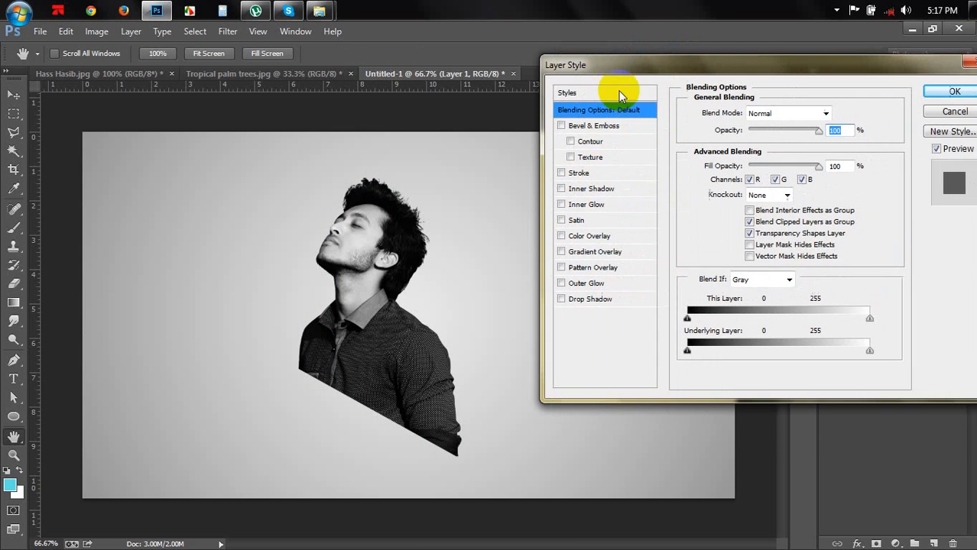
left_click(590, 250)
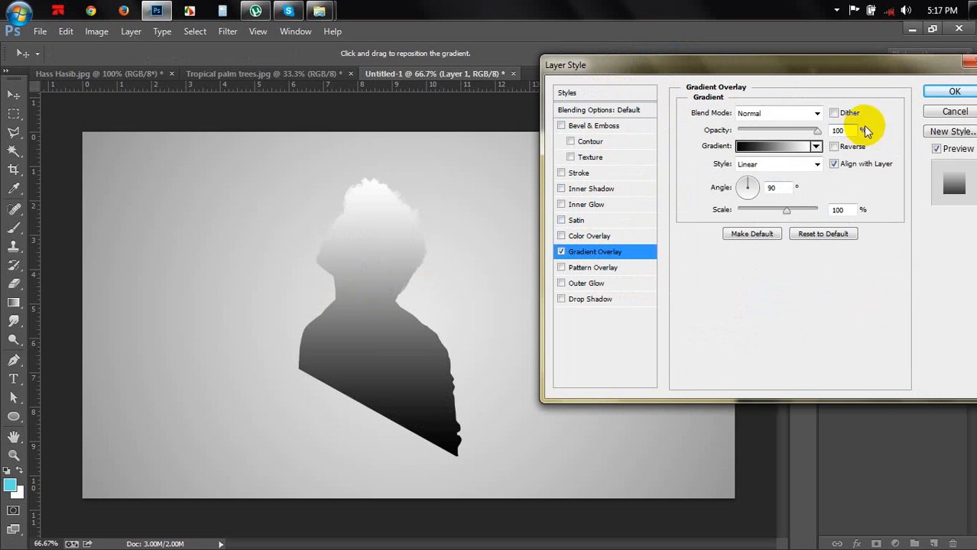
left_click(816, 148)
left_click(781, 224)
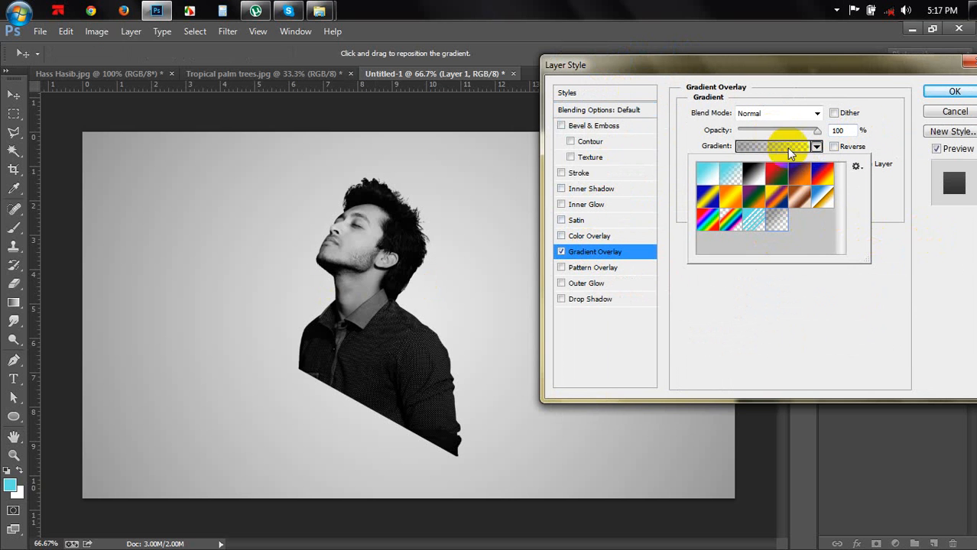
left_click(757, 173)
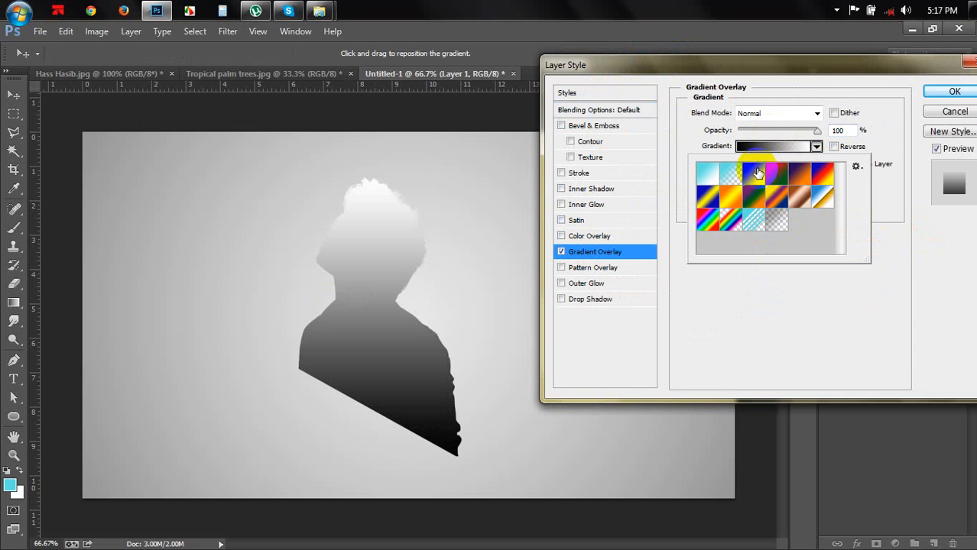
Set the Gradient Overlay's angle to 180° so the dark end falls on the man's back
left_click(795, 72)
left_click(765, 188)
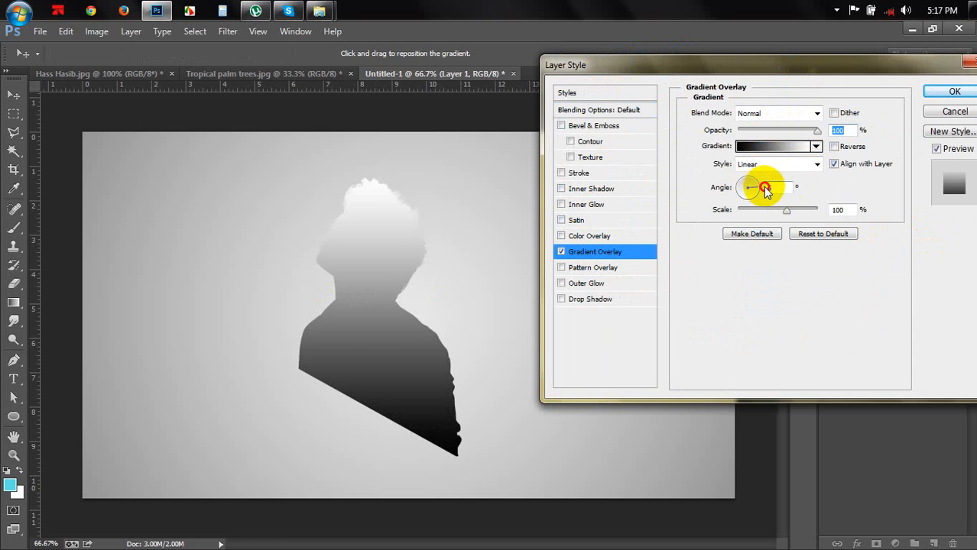
left_click(768, 192)
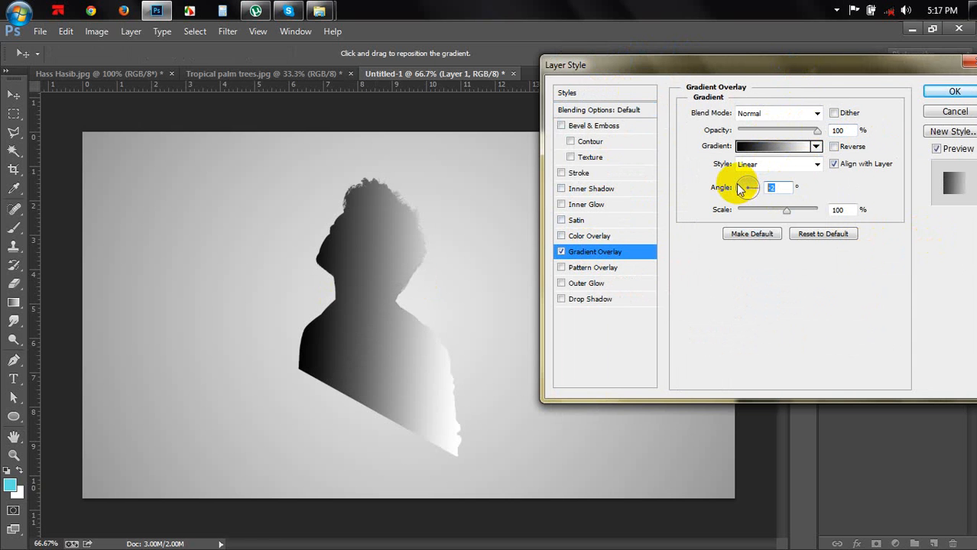
left_click(318, 310)
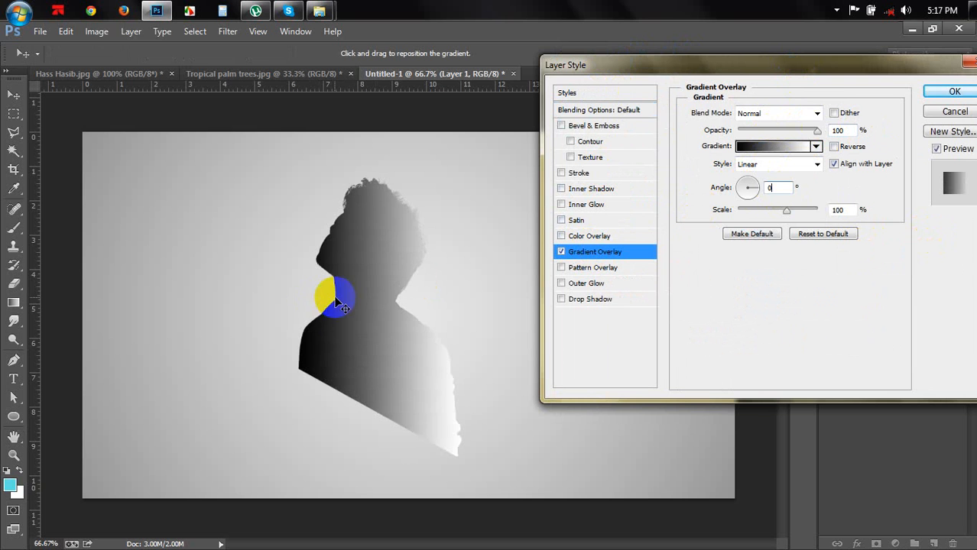
left_click(769, 190)
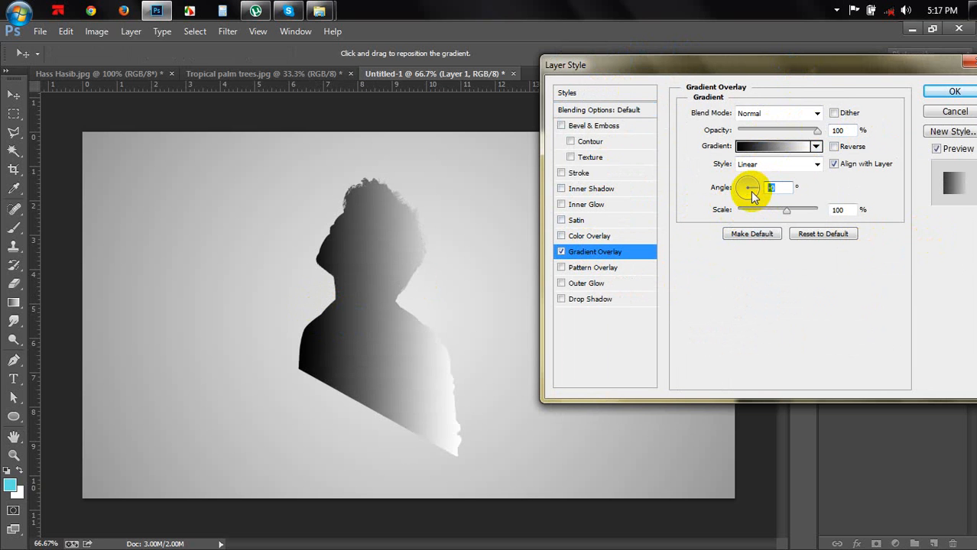
left_click(747, 189)
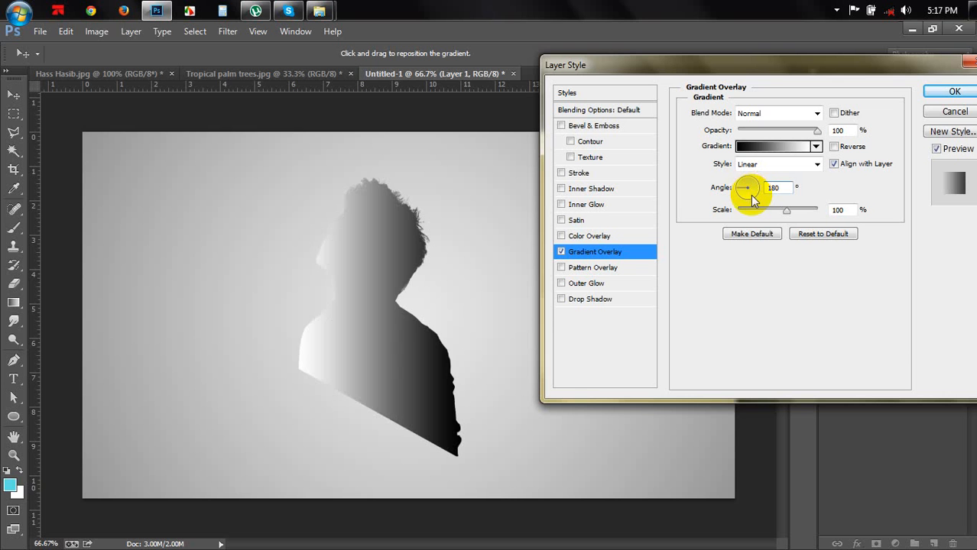
Shift the overlay gradient left across the figure and set its blend mode to Multiply
left_click_drag(470, 375, 411, 359)
left_click(773, 113)
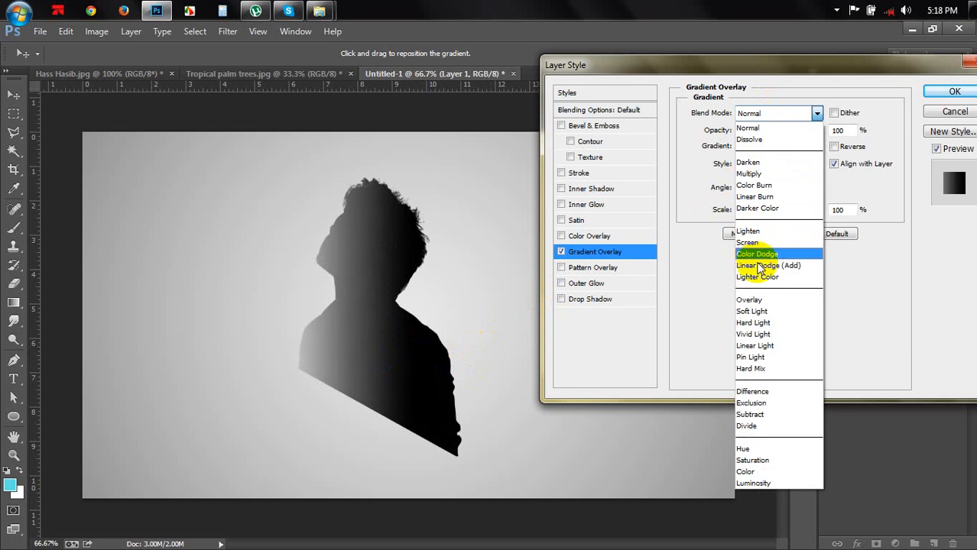
left_click(757, 174)
left_click(359, 232, "ctrl")
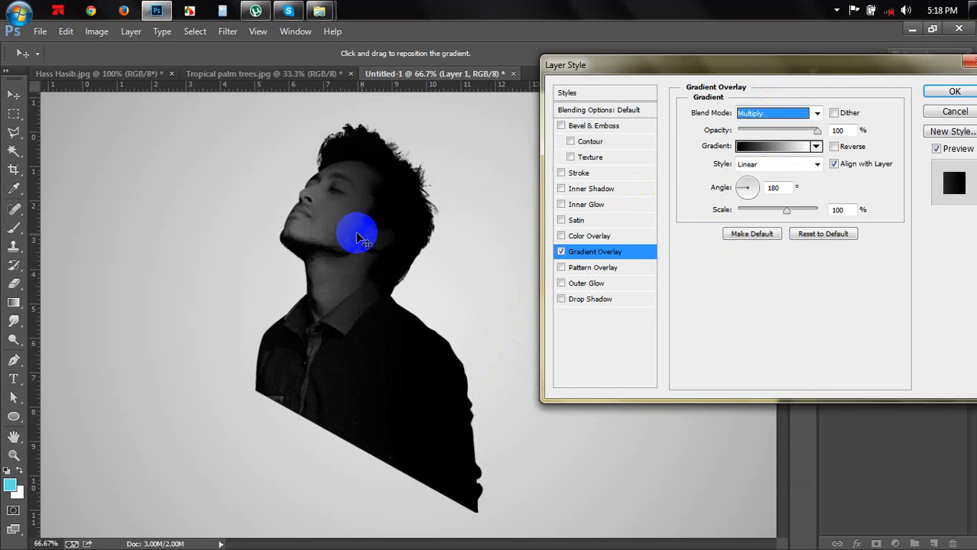
Reduce the overlay gradient's scale to 28%, reposition it toward the man's back, and apply the layer style
left_click_drag(780, 218, 757, 214)
left_click(405, 336)
left_click_drag(405, 337, 489, 330)
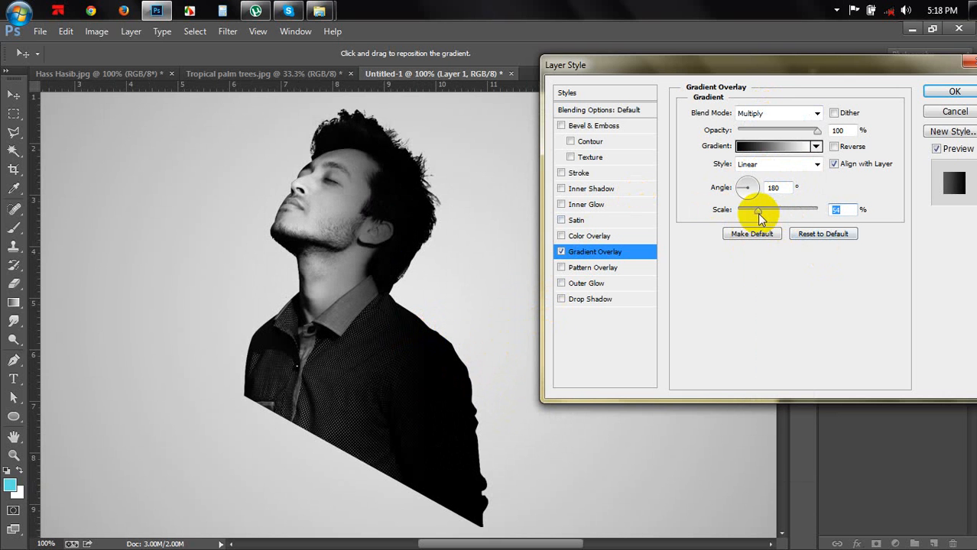
left_click_drag(756, 212, 748, 216)
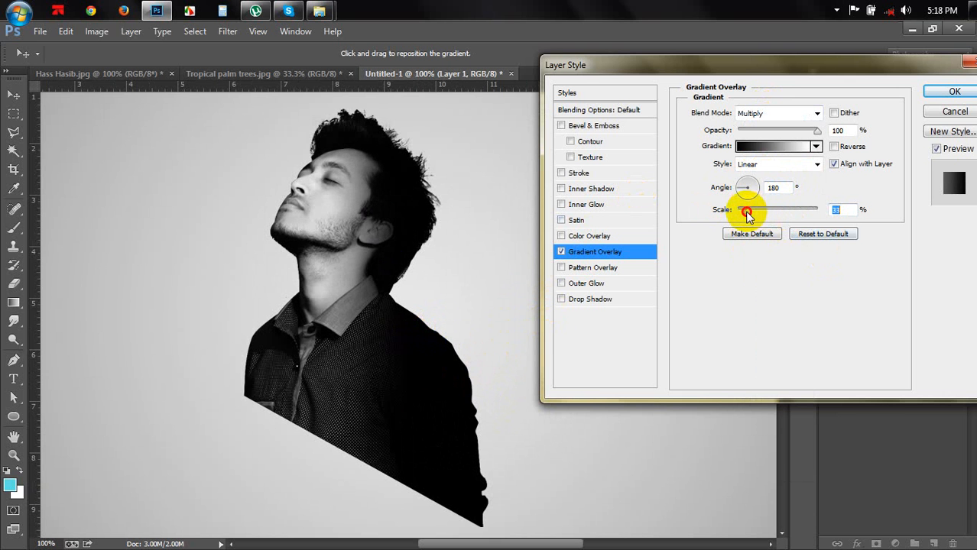
mouse_move(400, 335)
left_mouse_down()
mouse_move(412, 326)
mouse_move(390, 314)
mouse_move(395, 307)
left_mouse_up()
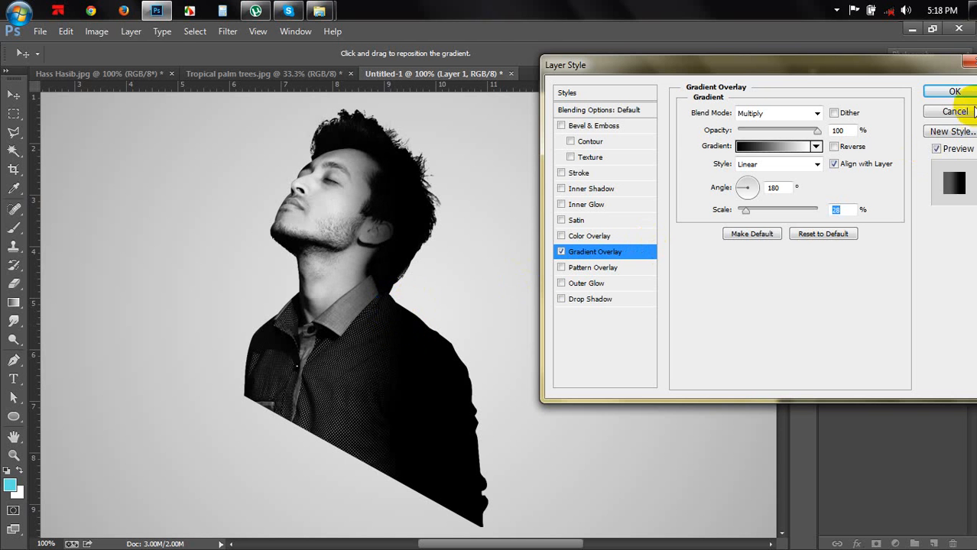
left_click(956, 93)
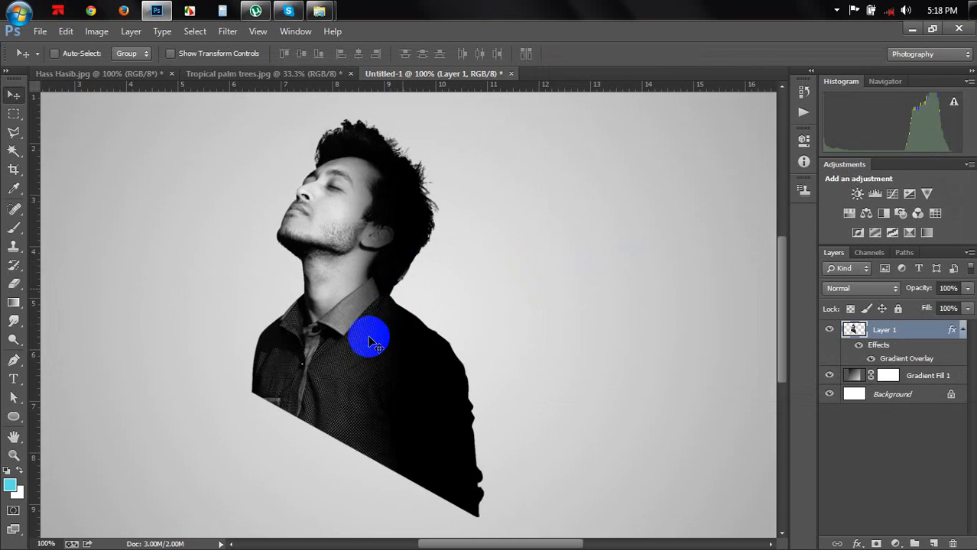
key("ctrl+minus")
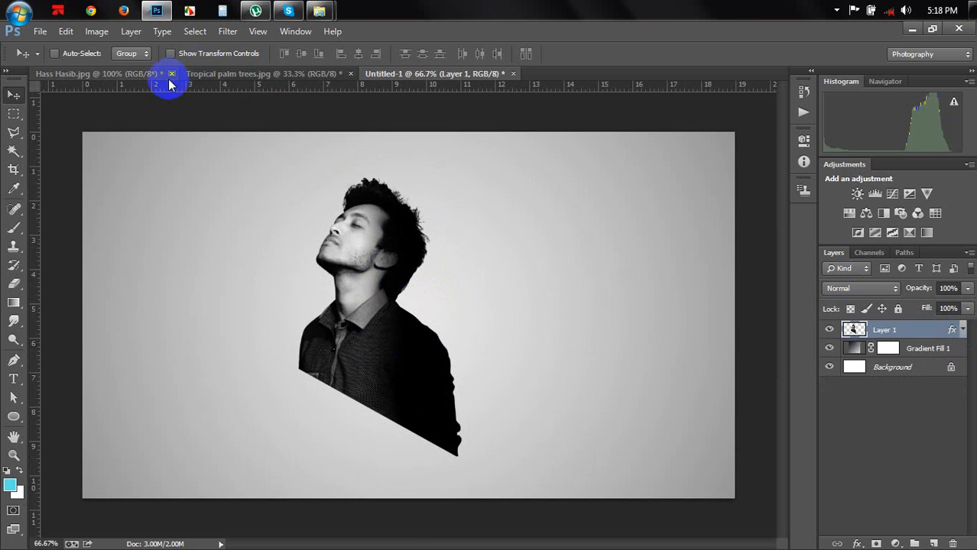
Switch to the Tropical palm trees image and set the Dodge tool to 50% exposure for Highlights
left_click(222, 74)
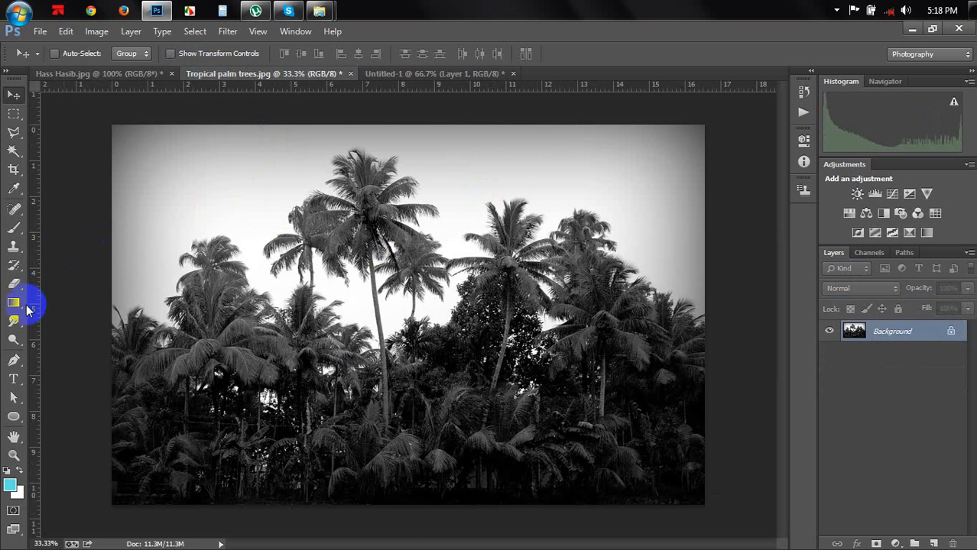
left_click(12, 328)
left_click(12, 341)
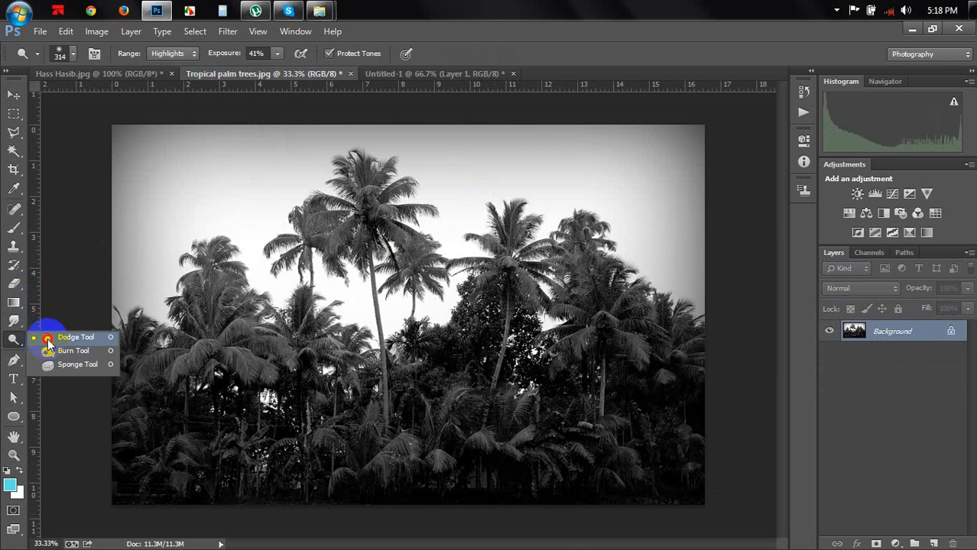
left_click(49, 338)
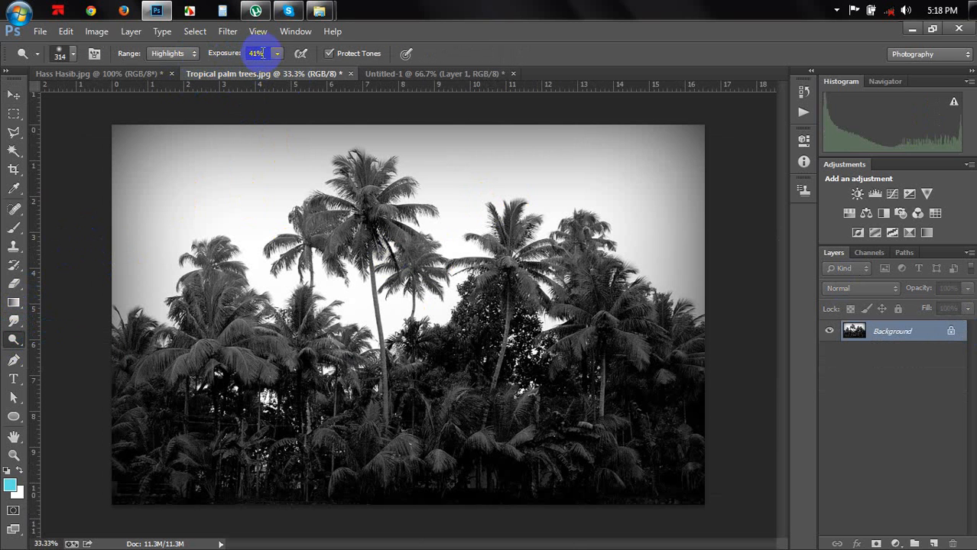
type("50")
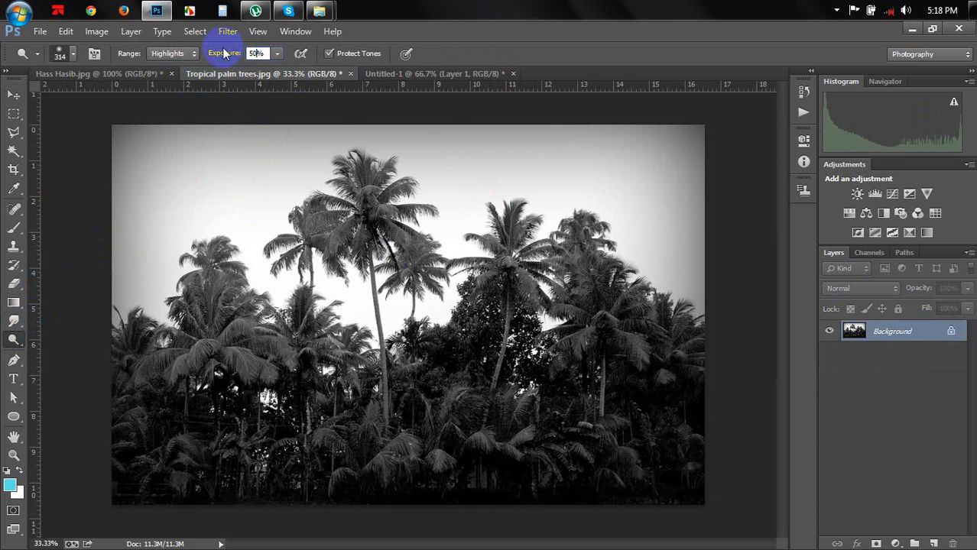
Dodge the gray sky around the palm trees to white, enlarging the brush to 700
left_click(162, 229)
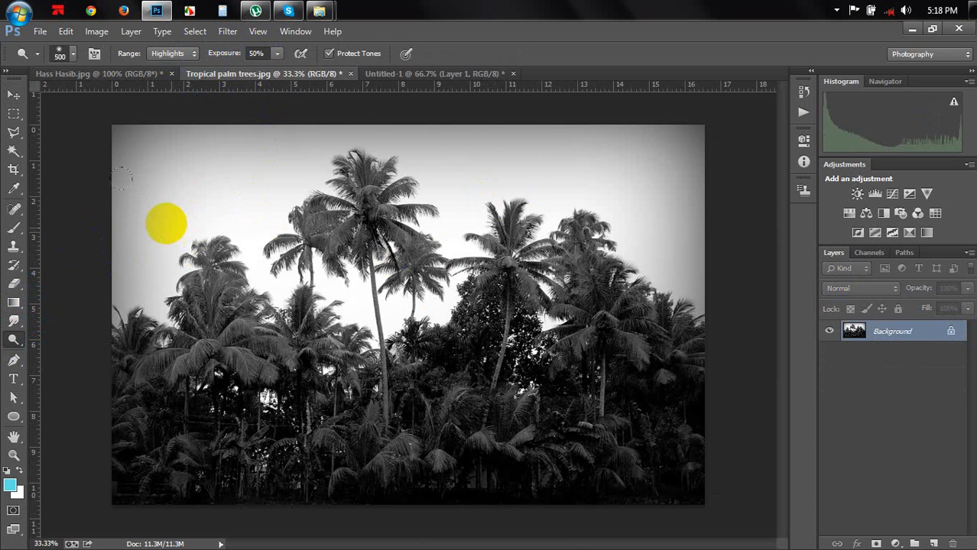
key("bracketright")
key("bracketright")
mouse_move(156, 200)
left_mouse_down()
mouse_move(124, 275)
mouse_move(112, 270)
mouse_move(109, 200)
mouse_move(140, 146)
mouse_move(414, 113)
mouse_move(360, 218)
mouse_move(733, 126)
mouse_move(683, 276)
mouse_move(713, 289)
mouse_move(671, 114)
mouse_move(236, 165)
mouse_move(113, 124)
mouse_move(102, 156)
mouse_move(99, 128)
mouse_move(79, 335)
mouse_move(329, 124)
mouse_move(735, 136)
mouse_move(720, 144)
mouse_move(713, 127)
mouse_move(523, 333)
mouse_move(176, 423)
mouse_move(157, 327)
mouse_move(334, 163)
left_mouse_up()
left_click_drag(156, 134, 123, 125)
left_click(680, 151)
left_click_drag(679, 151, 719, 318)
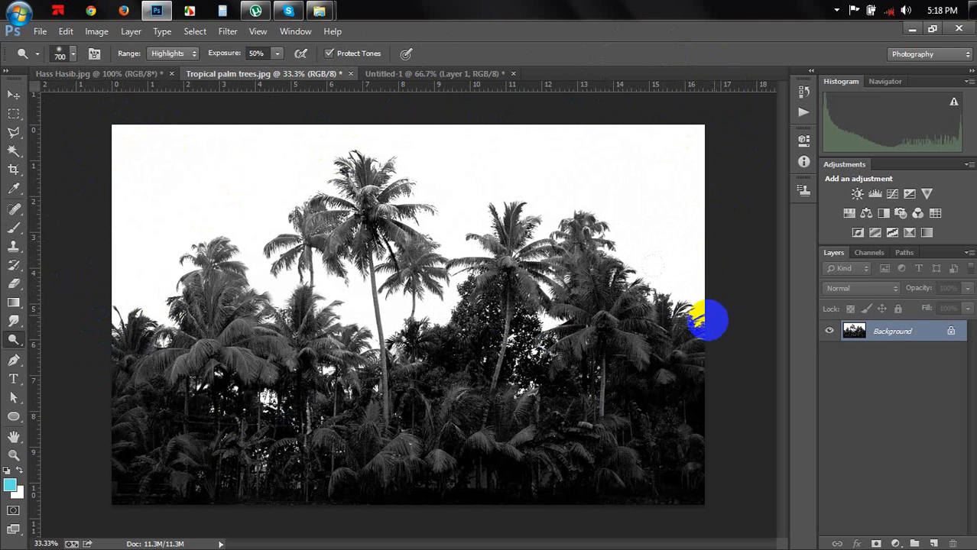
left_click(169, 336)
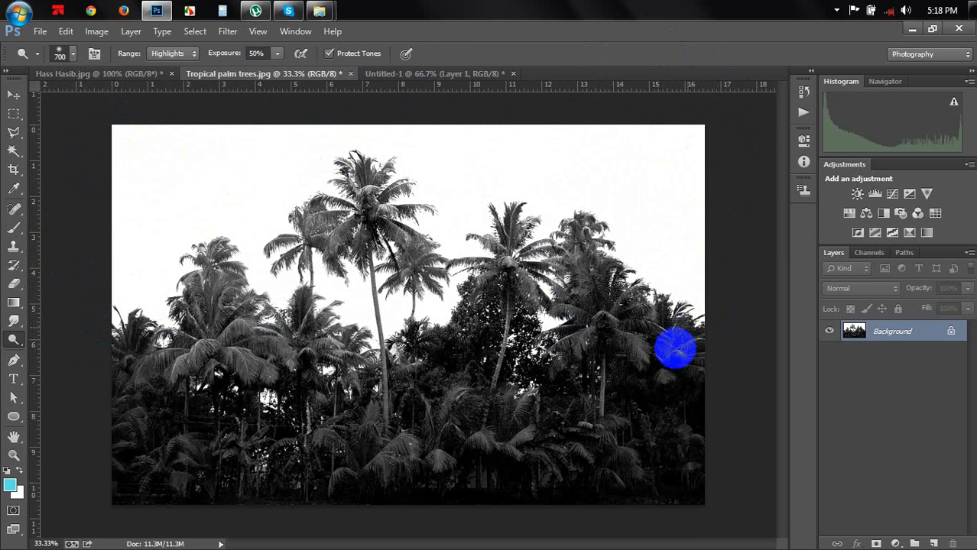
Bring the palm tree image into the Untitled-1 composition with the Move tool as a layer above the man
left_click(14, 94)
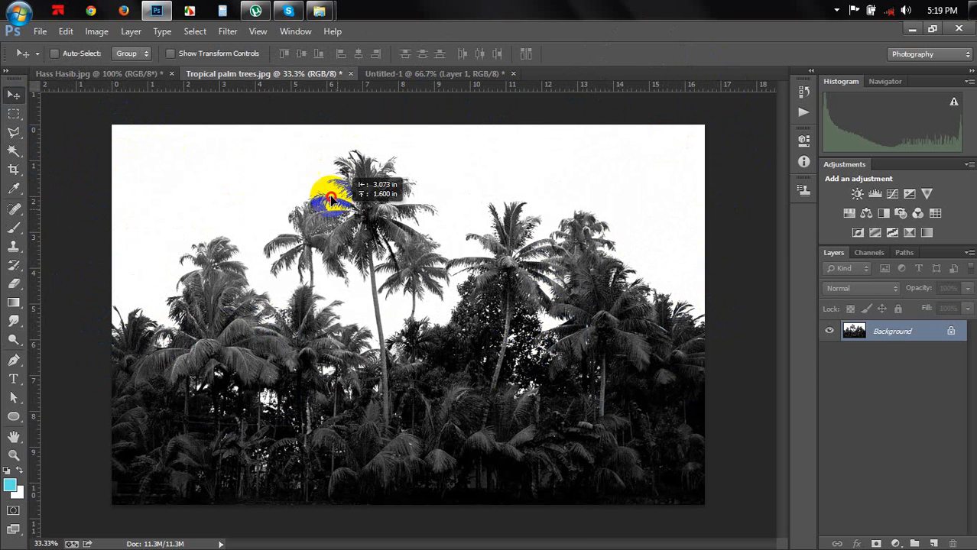
left_click(351, 72)
left_click_drag(370, 72, 413, 225)
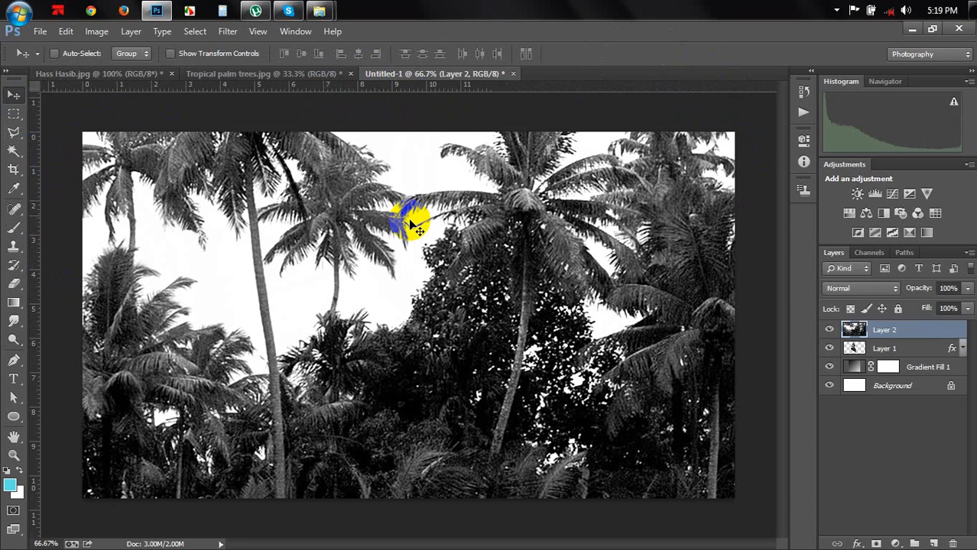
Scale the palm tree layer down proportionally to 22% and move it over the man
key("ctrl+t")
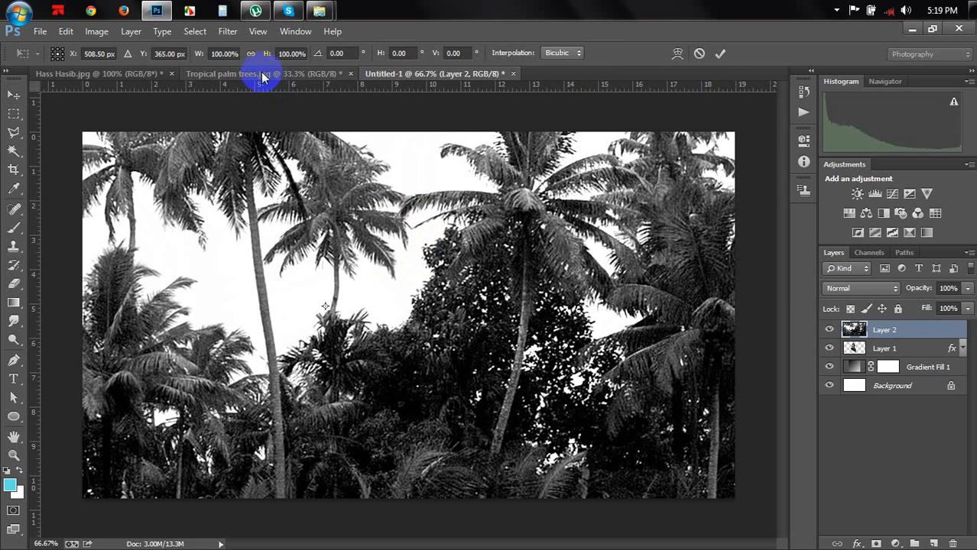
left_click(158, 57)
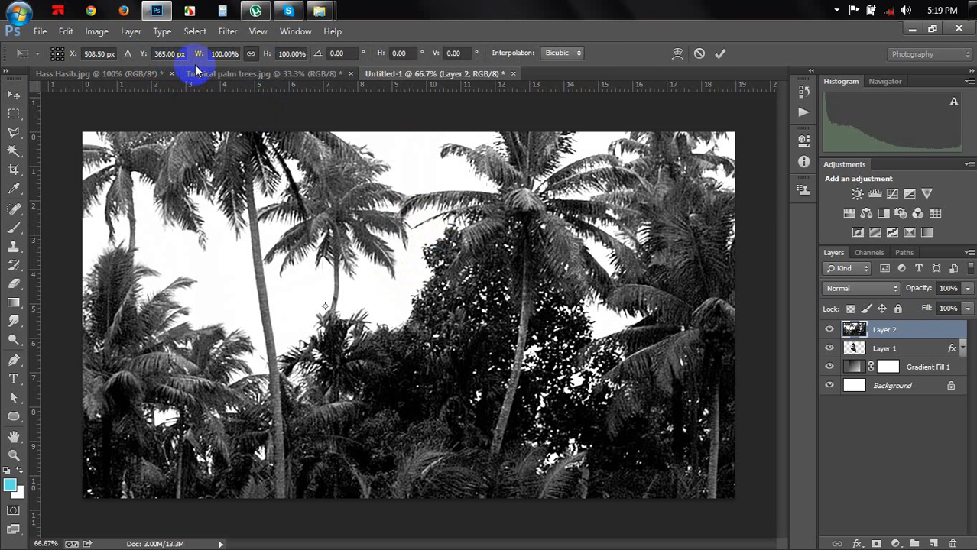
left_click_drag(194, 57, 138, 66)
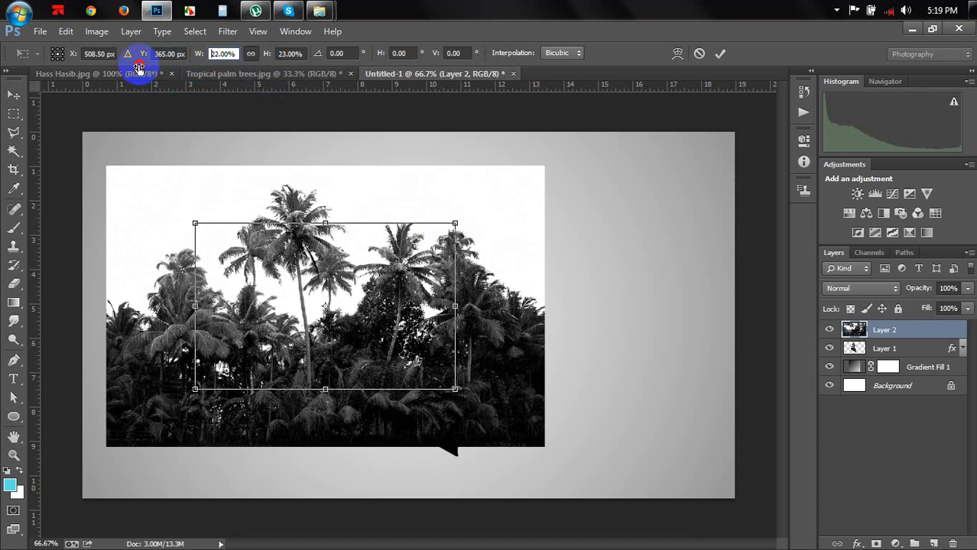
left_click_drag(335, 281, 429, 254)
Rotate the palm layer clockwise to 89.79° with its treetops facing away from the man's back, place it there, and apply the transform
right_click(429, 257)
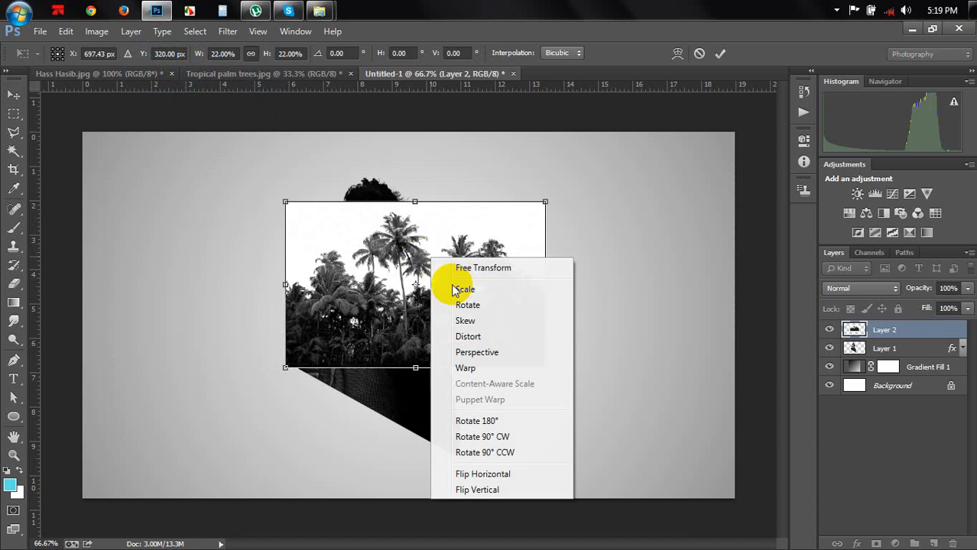
left_click(496, 438)
left_click_drag(496, 386, 484, 316)
left_click_drag(578, 353, 567, 313)
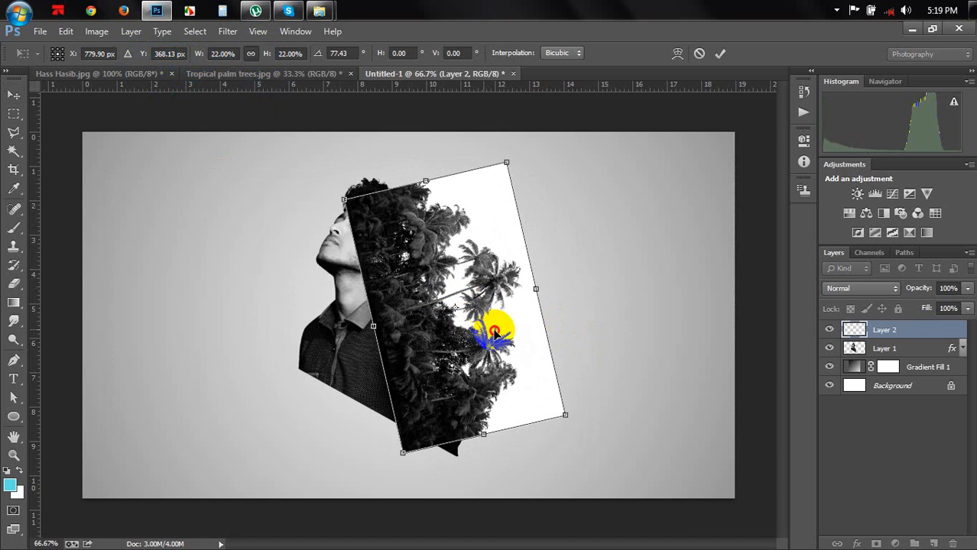
left_click_drag(497, 327, 497, 334)
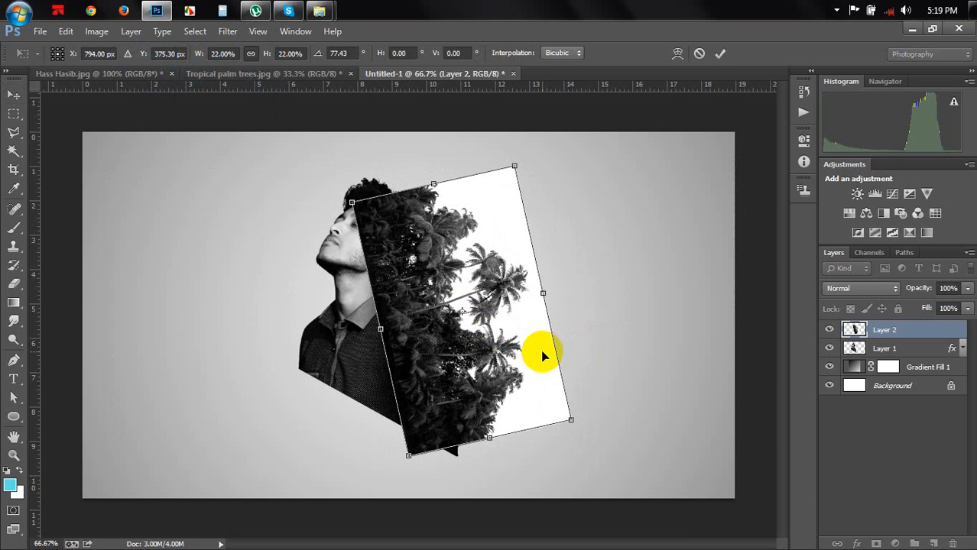
left_click_drag(574, 346, 578, 375)
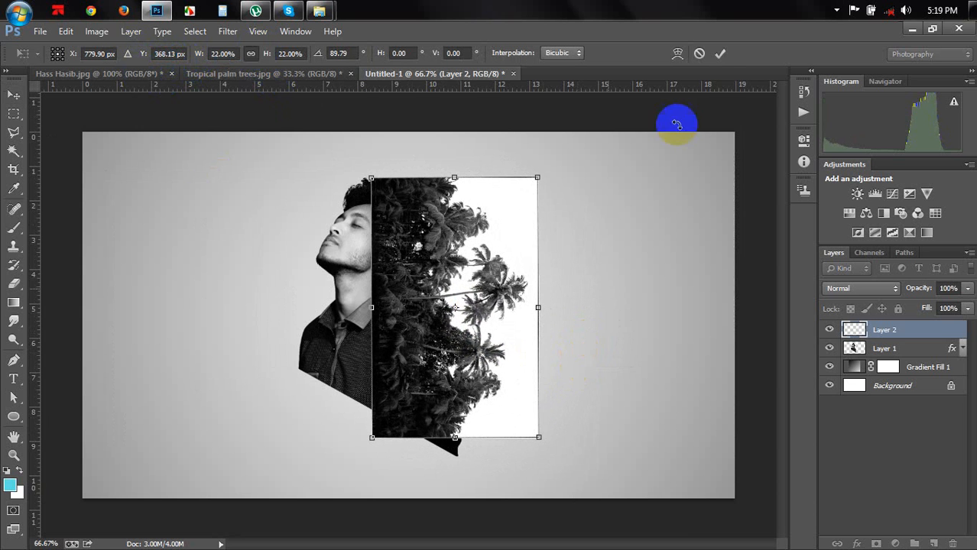
left_click(721, 53)
Set the palm layer's blend mode to Multiply and shift it slightly further onto the man's back
left_click(834, 296)
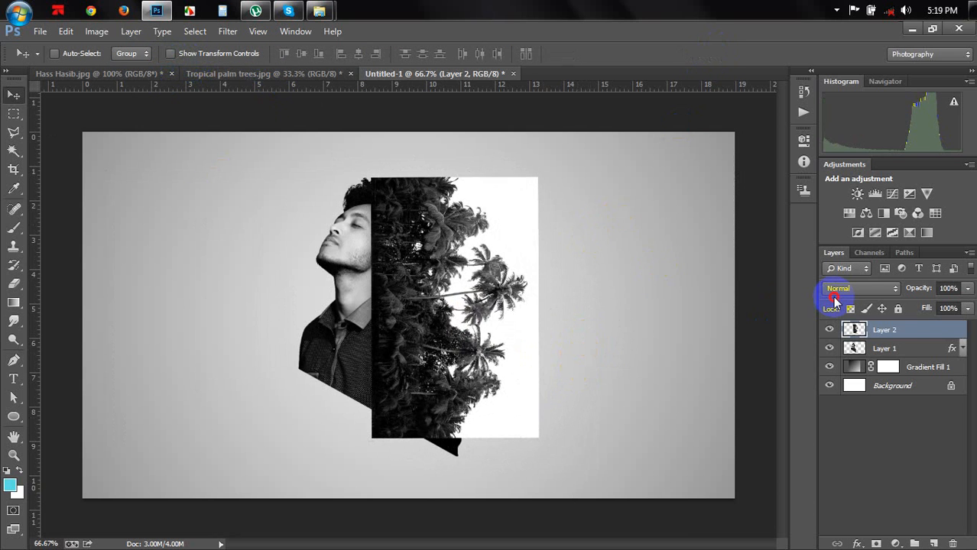
left_click(847, 51)
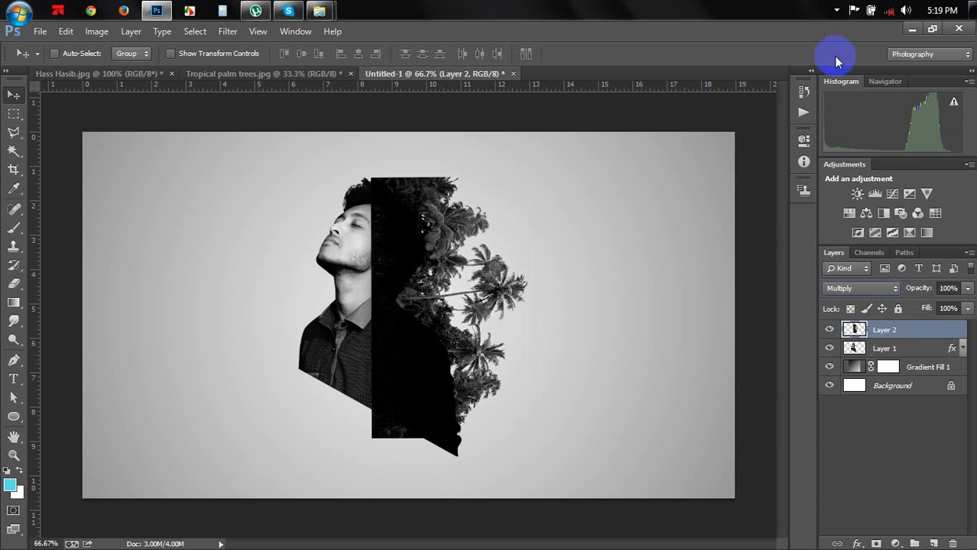
left_click_drag(524, 321, 468, 349)
key("ctrl+plus")
scroll(481, 341, "up", 3)
scroll(456, 355, "down", 3)
scroll(476, 353, "up", 1)
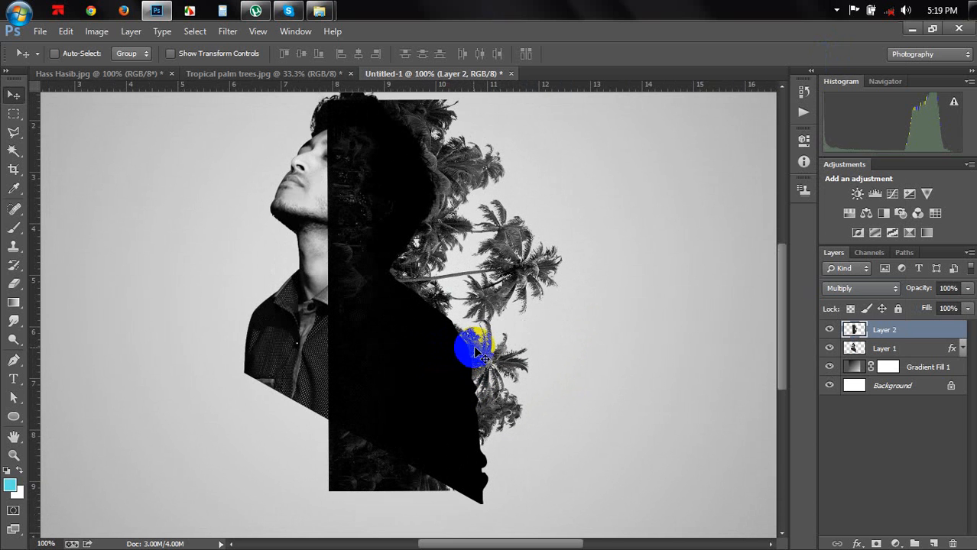
Rotate the man's layer to 7.06°, shift it left so his back overlaps the palms, and apply the transform
left_click(932, 356)
key("ctrl+t")
left_click_drag(702, 360, 656, 384)
left_click_drag(319, 393, 283, 392)
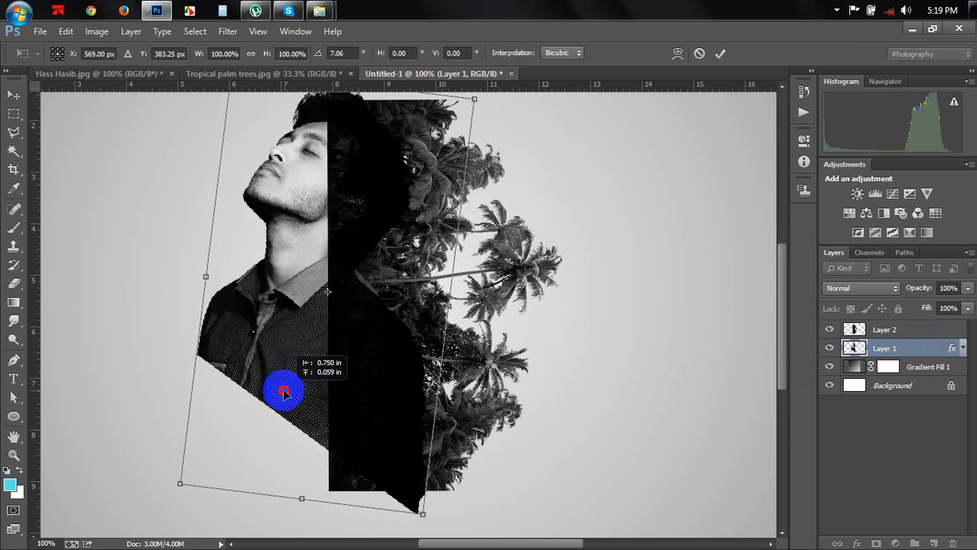
double_click(389, 386)
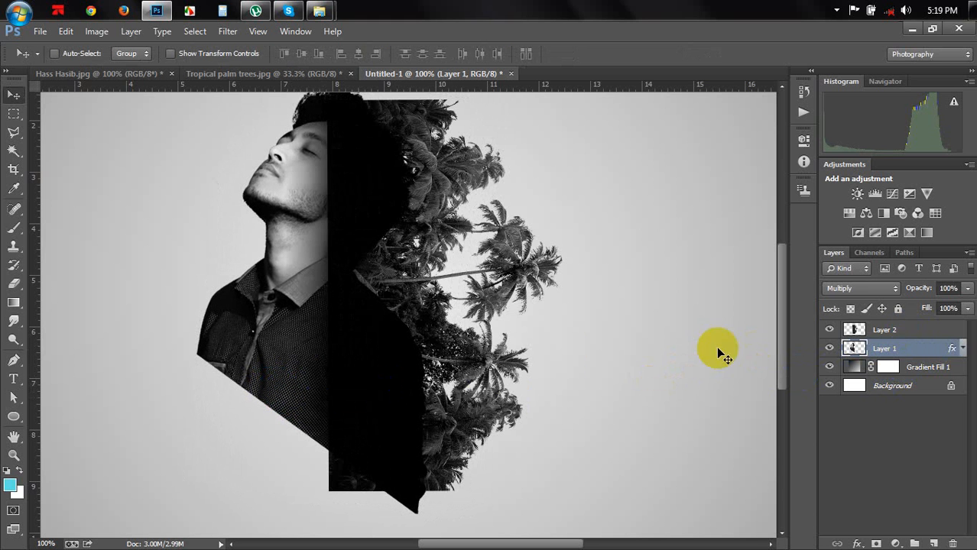
Transform the palm layer on Layer 2, tilting it to -5.44° and enlarging it to 106.39%
left_click(894, 330)
mouse_move(608, 351)
left_mouse_down()
mouse_move(635, 351)
mouse_move(623, 353)
left_mouse_up()
scroll(623, 353, "up", 1)
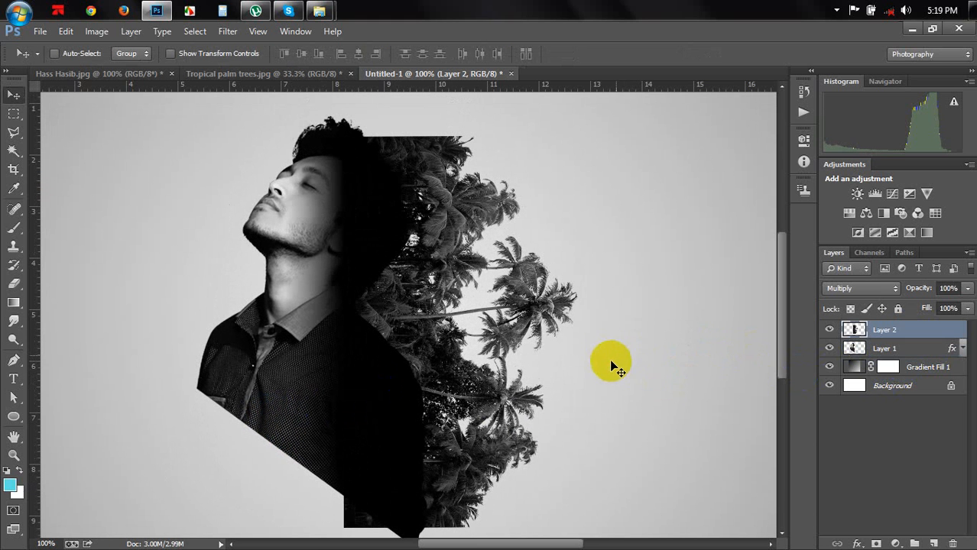
key("ctrl+t")
left_click_drag(678, 376, 687, 353)
left_click_drag(523, 335, 496, 350)
mouse_move(581, 506)
left_mouse_down()
mouse_move(571, 504)
mouse_move(598, 523)
mouse_move(590, 523)
left_mouse_up()
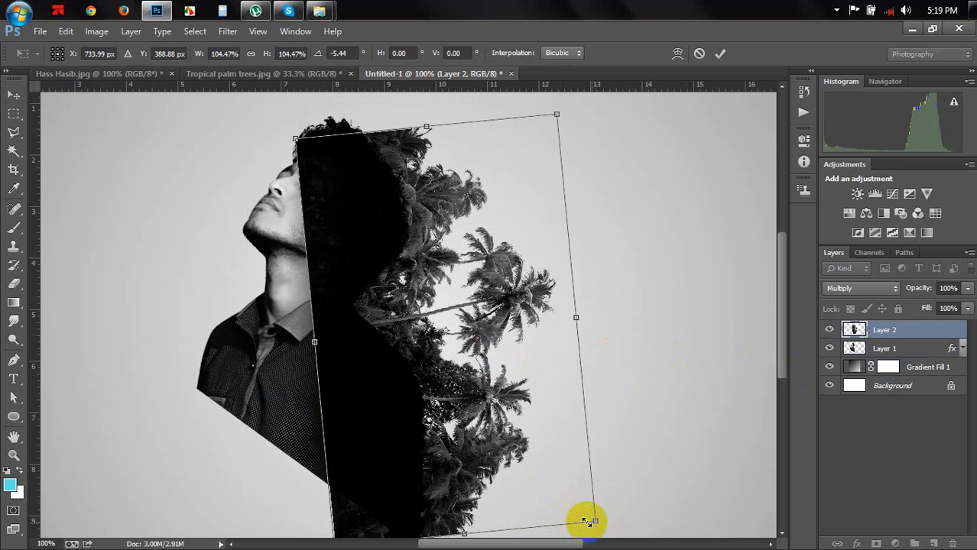
scroll(584, 522, "down", 1)
mouse_move(595, 472)
left_mouse_down()
mouse_move(609, 468)
mouse_move(601, 482)
left_mouse_up()
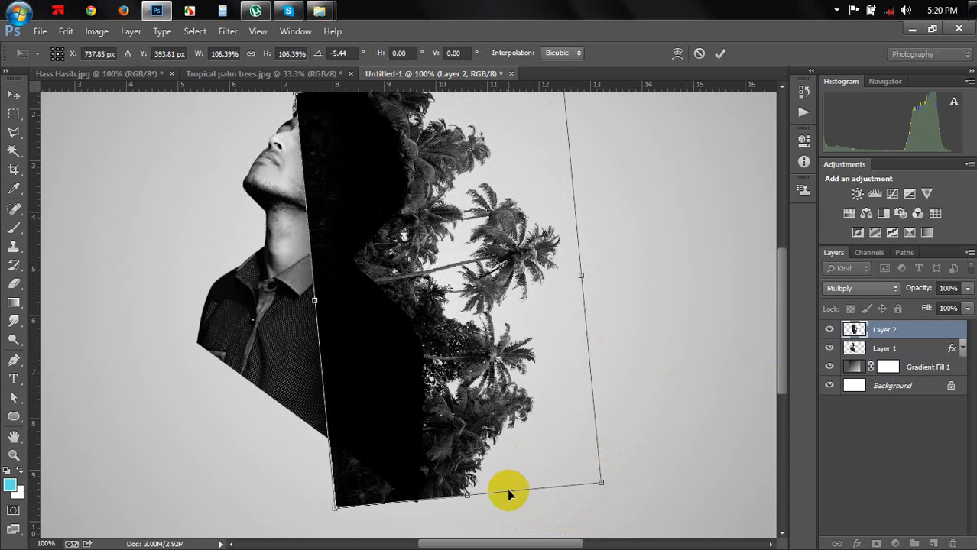
Move the palm layer left across the man's body, adjust its rotation to -2.83°, and apply the transform
left_click_drag(507, 490, 475, 474)
scroll(531, 398, "up", 1)
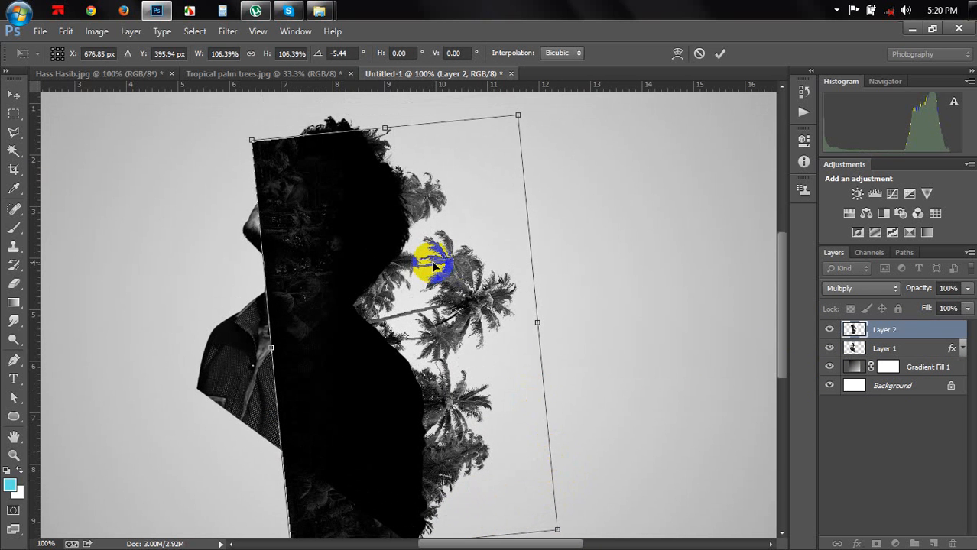
left_click_drag(617, 260, 598, 282)
left_click_drag(480, 294, 487, 304)
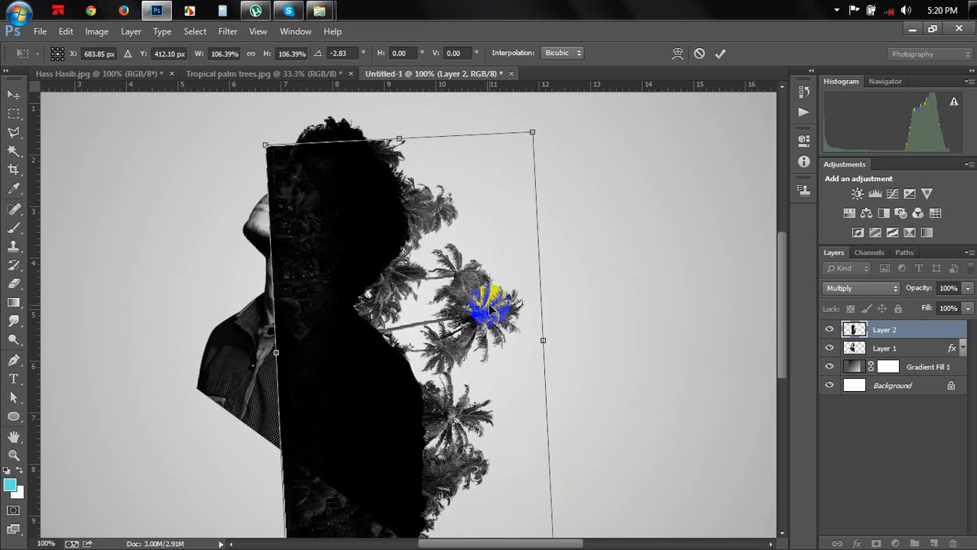
key("Return")
scroll(493, 309, "down", 1)
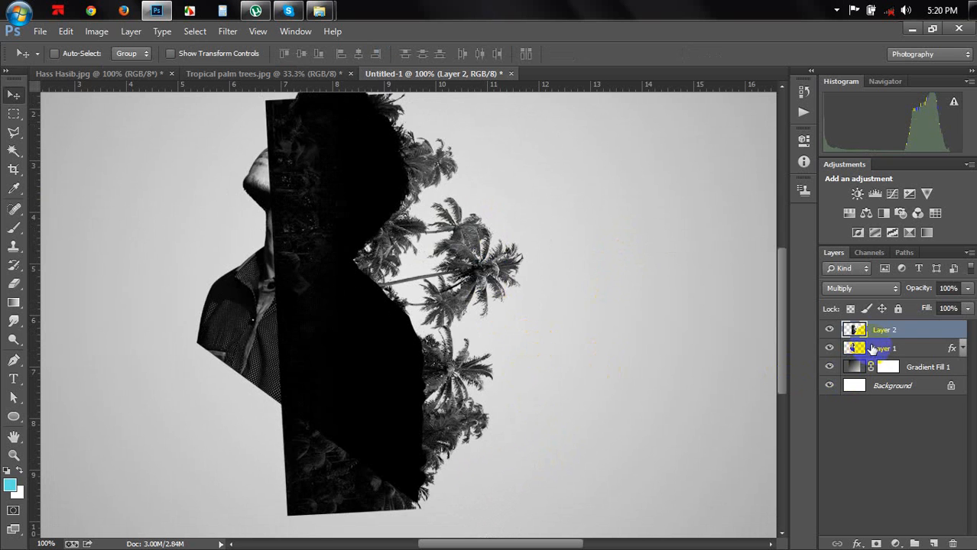
Compare the image with the palm layer hidden and shown, and add a layer mask to Layer 2
left_click(829, 330)
left_click(831, 331)
left_click(869, 350)
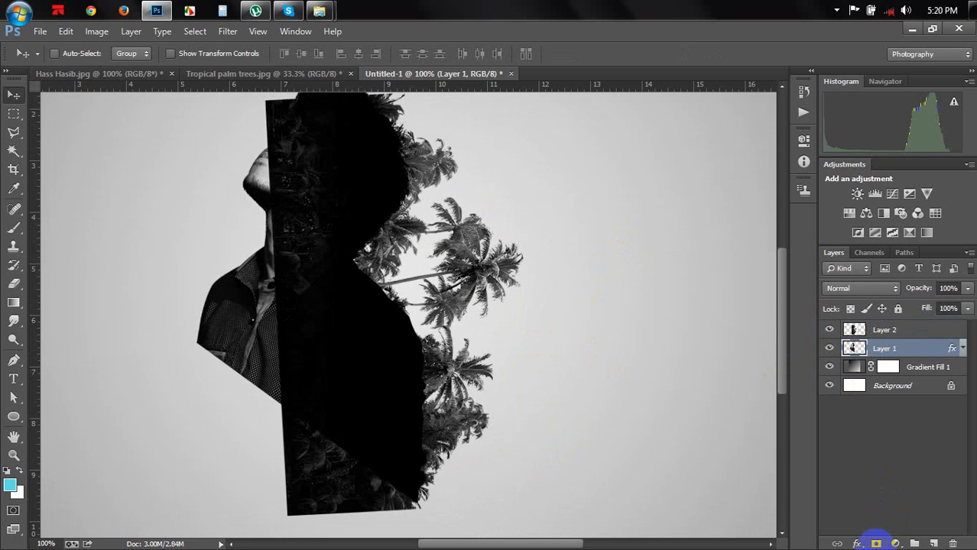
left_click(884, 331)
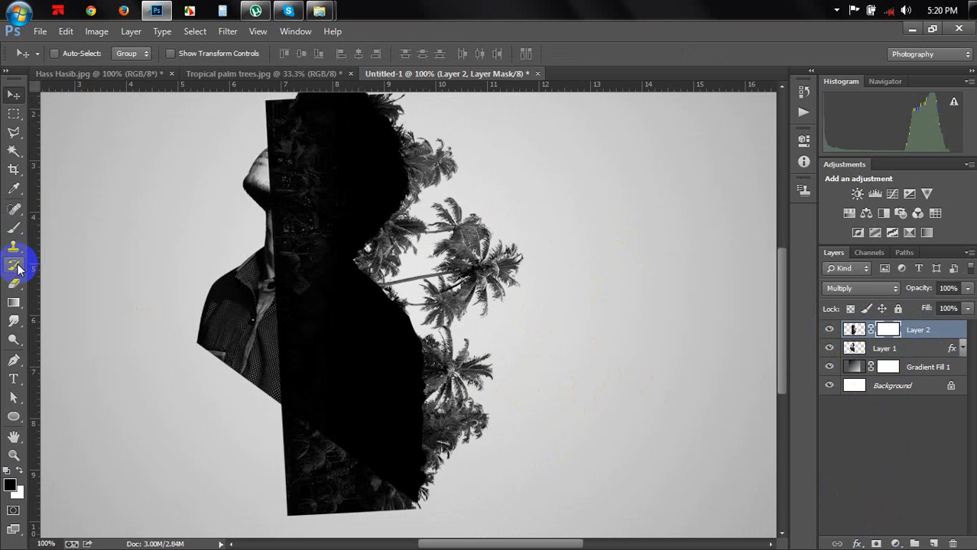
Paint black on the palm layer's mask with a soft 125 px brush to reveal the man's face, neck and shirt front
left_click(17, 233)
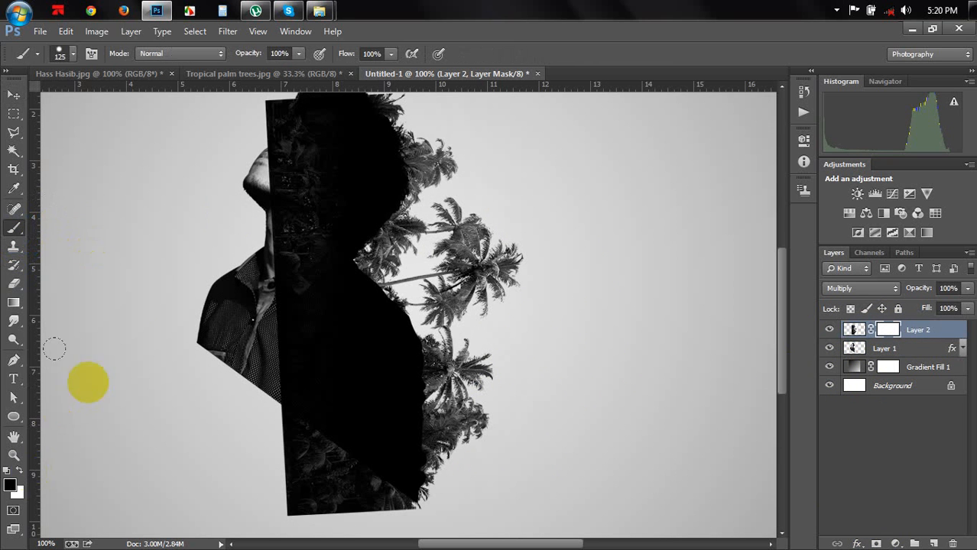
left_click_drag(263, 196, 258, 231)
right_click(356, 318)
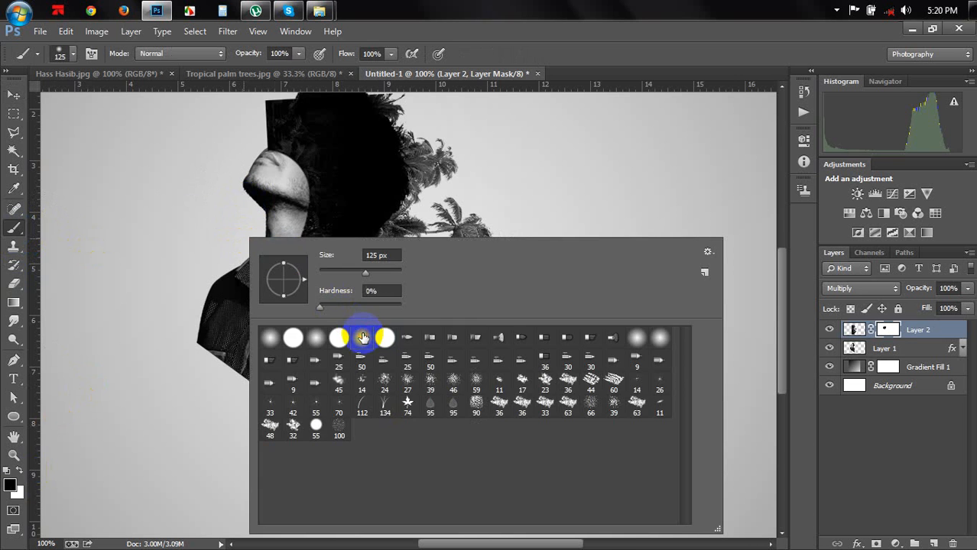
mouse_move(256, 195)
left_mouse_down()
mouse_move(278, 149)
mouse_move(309, 200)
mouse_move(334, 214)
left_mouse_up()
scroll(274, 165, "up", 1)
mouse_move(288, 283)
left_mouse_down()
mouse_move(273, 404)
mouse_move(279, 463)
mouse_move(283, 425)
mouse_move(302, 486)
left_mouse_up()
scroll(281, 443, "down", 3)
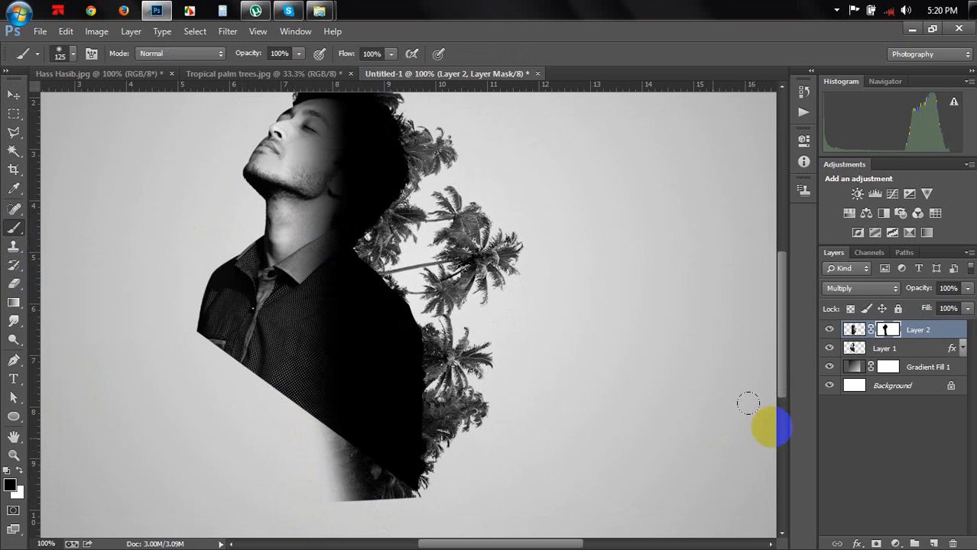
Using the man's outline as a selection, mask out the palms below the diagonal cut, restore them along his back in white, and deselect
left_click(855, 348, "ctrl")
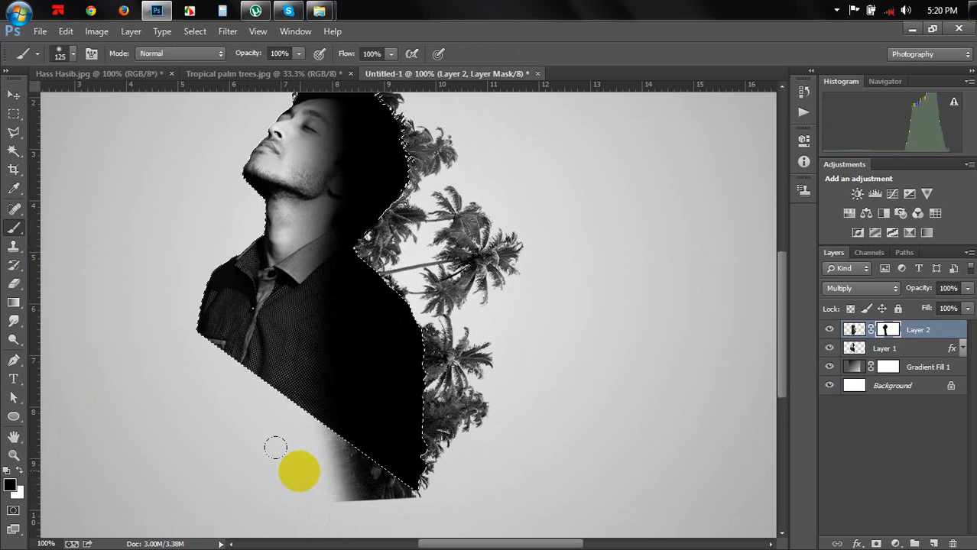
mouse_move(310, 468)
left_mouse_down()
mouse_move(342, 478)
mouse_move(345, 464)
mouse_move(380, 481)
mouse_move(388, 520)
mouse_move(395, 510)
mouse_move(362, 484)
left_mouse_up()
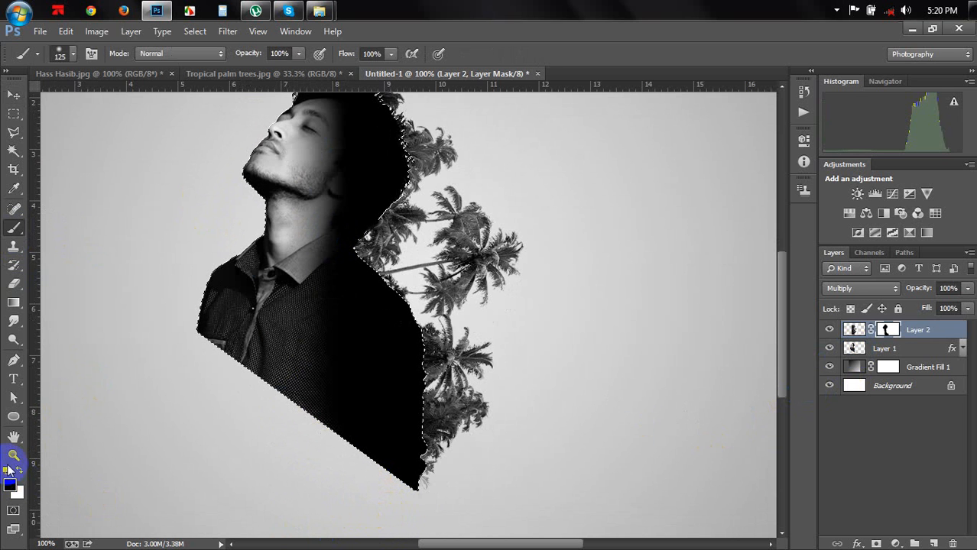
right_click(480, 431)
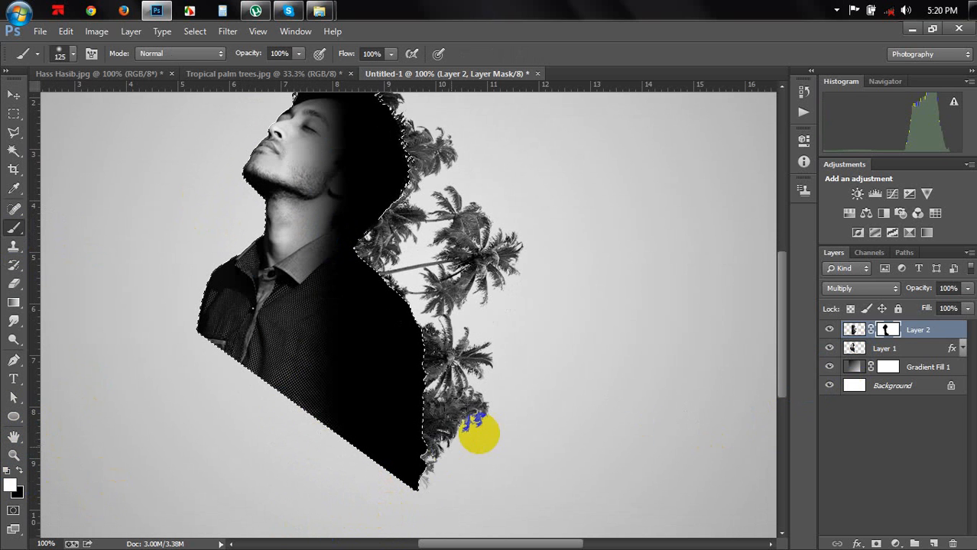
left_click(620, 356)
left_click(449, 459)
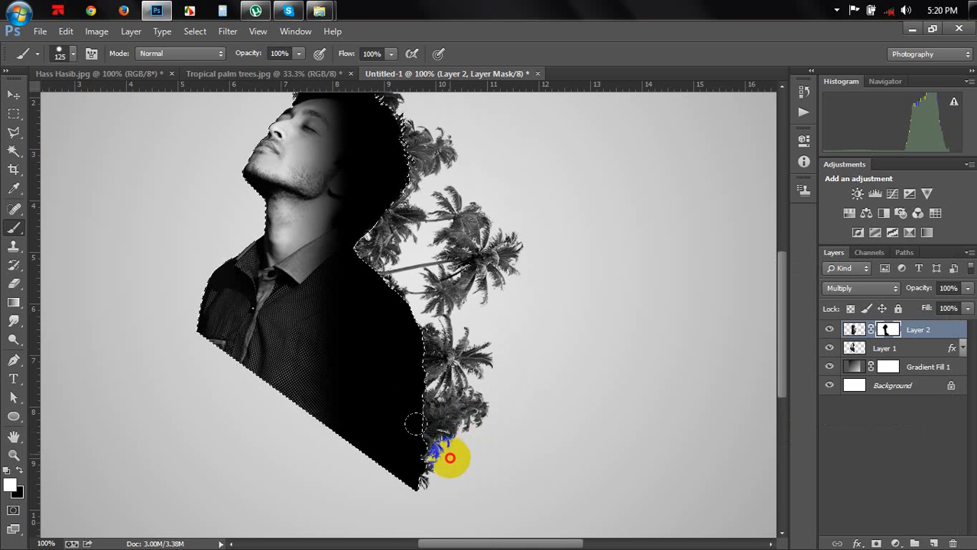
mouse_move(446, 419)
left_mouse_down()
mouse_move(403, 377)
mouse_move(363, 240)
mouse_move(342, 239)
left_mouse_up()
scroll(375, 271, "up", 1)
left_click(398, 203)
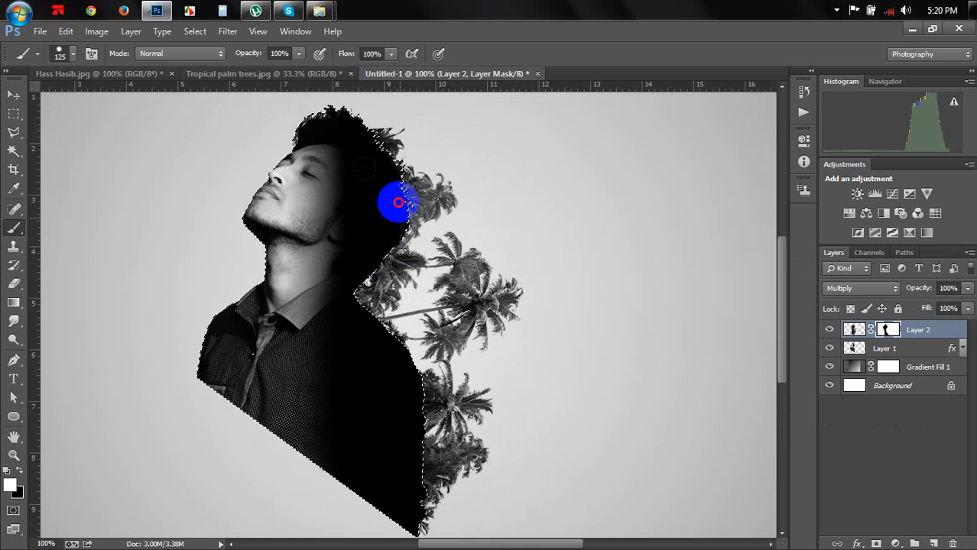
key("ctrl+d")
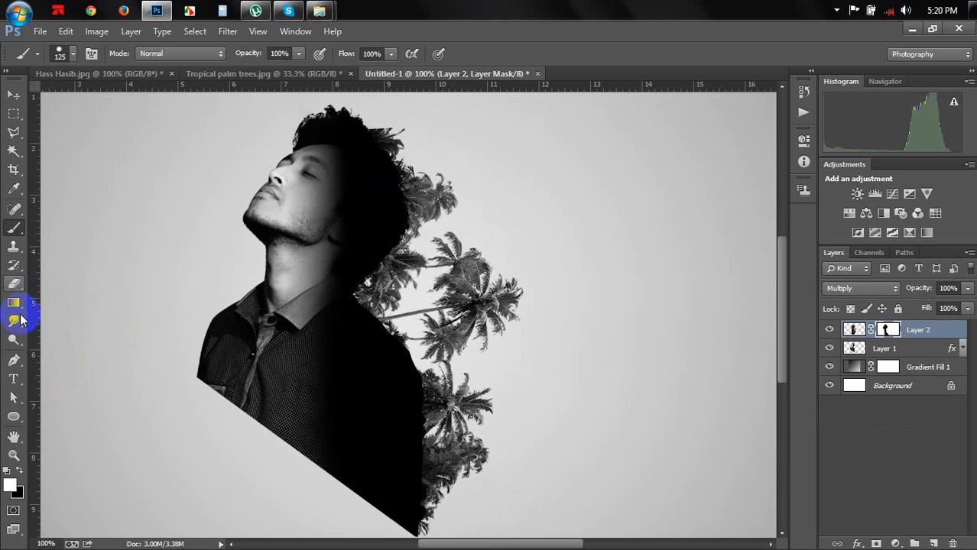
Paint black on the mask to hide the palm fronds protruding behind the top of the man's hair
left_click(23, 472)
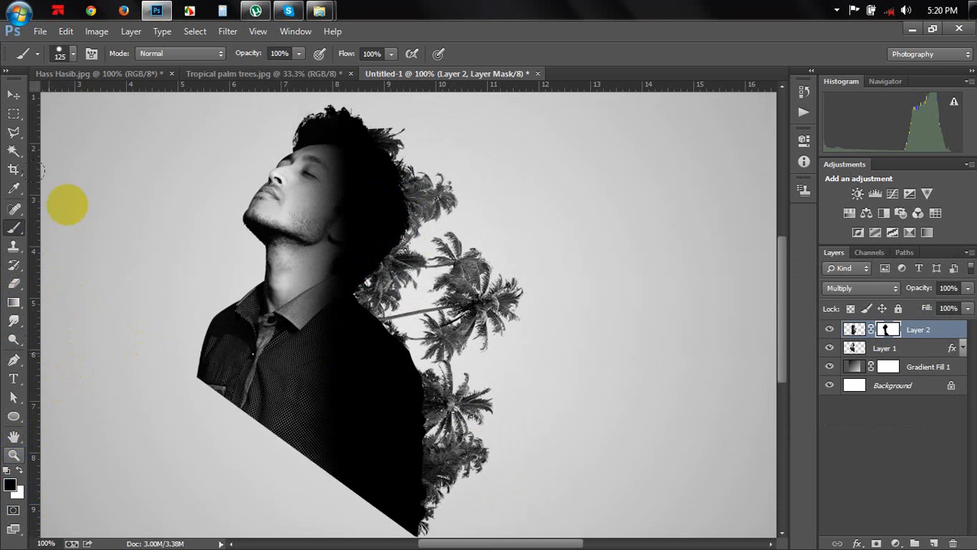
mouse_move(371, 113)
left_mouse_down()
mouse_move(349, 96)
mouse_move(332, 122)
left_mouse_up()
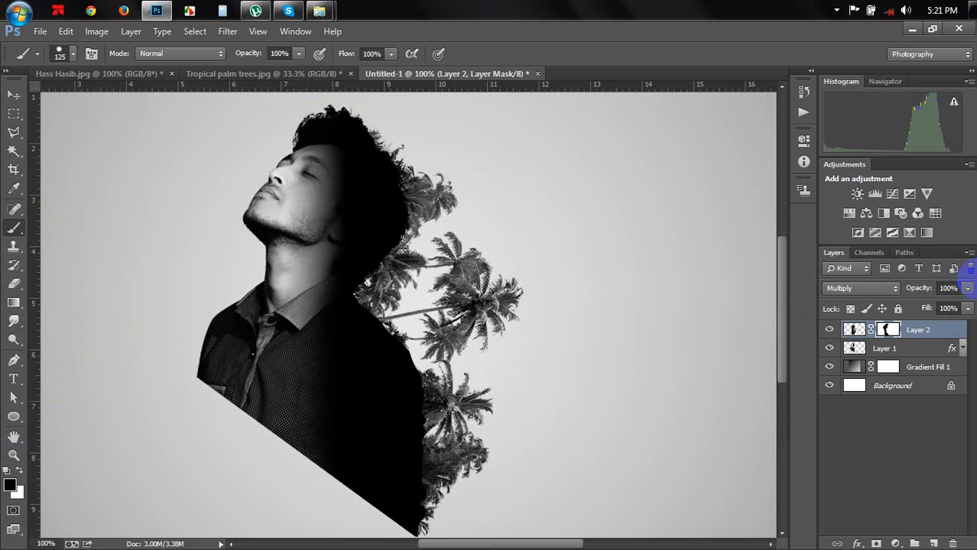
Compare the man with his Gradient Overlay off and on, and reduce the overlay's opacity on Layer 1 to roughly the slider's lower end
left_click(917, 329)
left_click(921, 352)
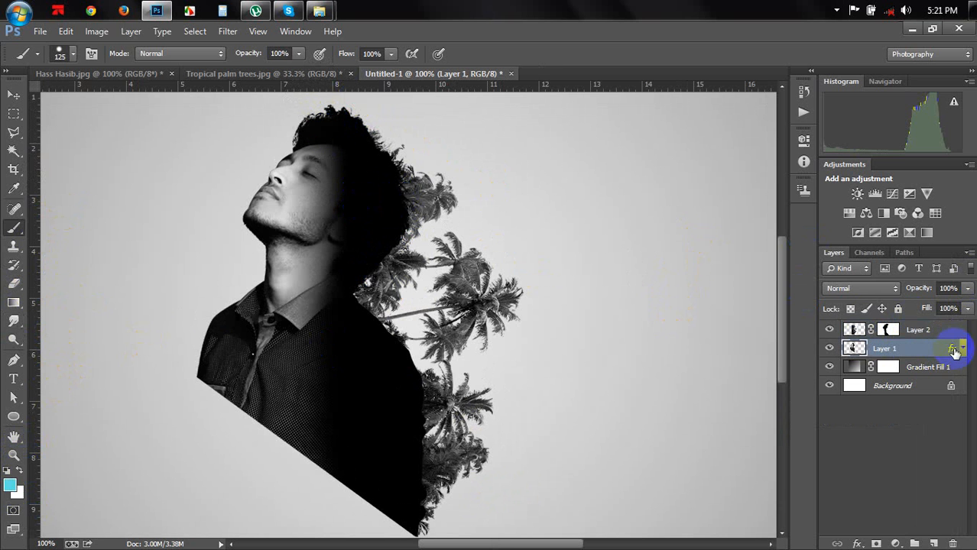
double_click(954, 350)
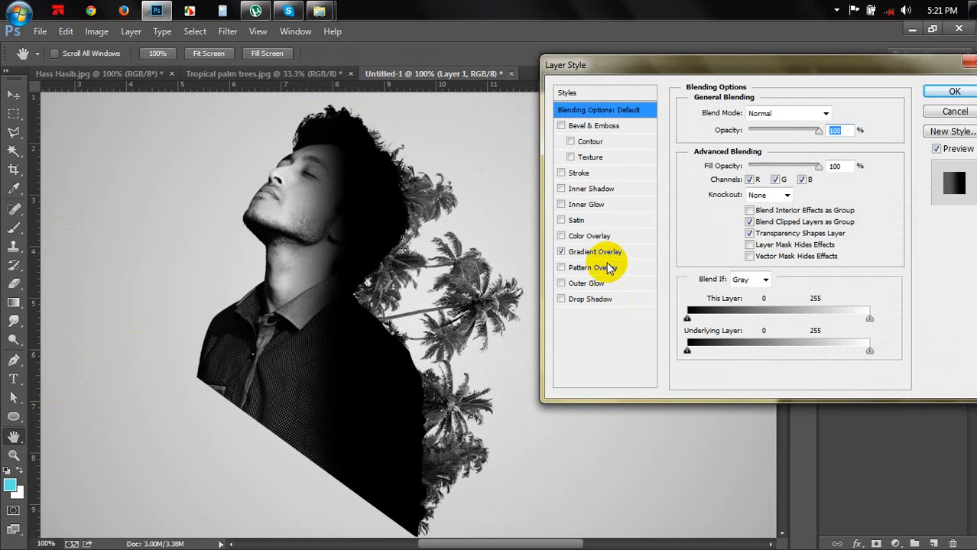
left_click(562, 252)
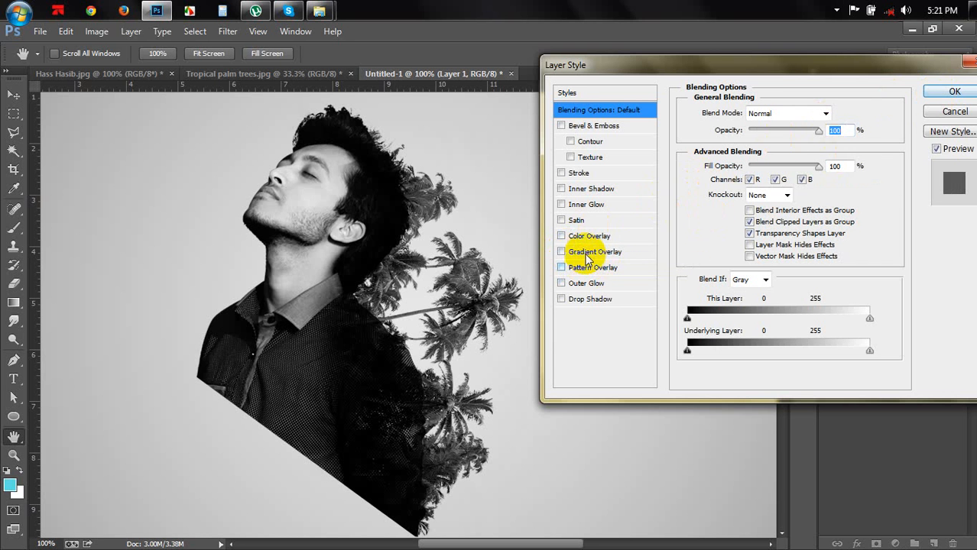
left_click(587, 253)
left_click(562, 253)
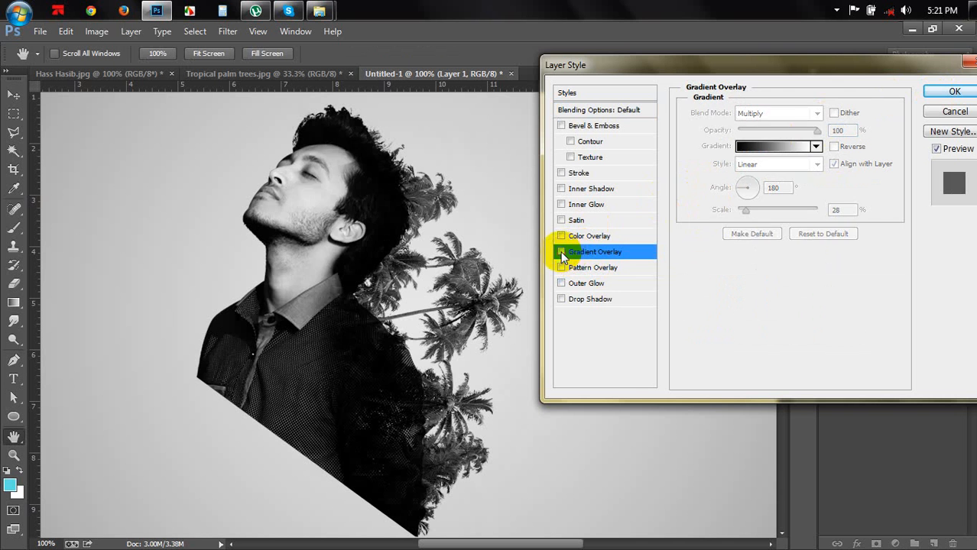
left_click(562, 253)
left_click_drag(817, 132, 751, 131)
left_click(941, 91)
left_click(888, 329)
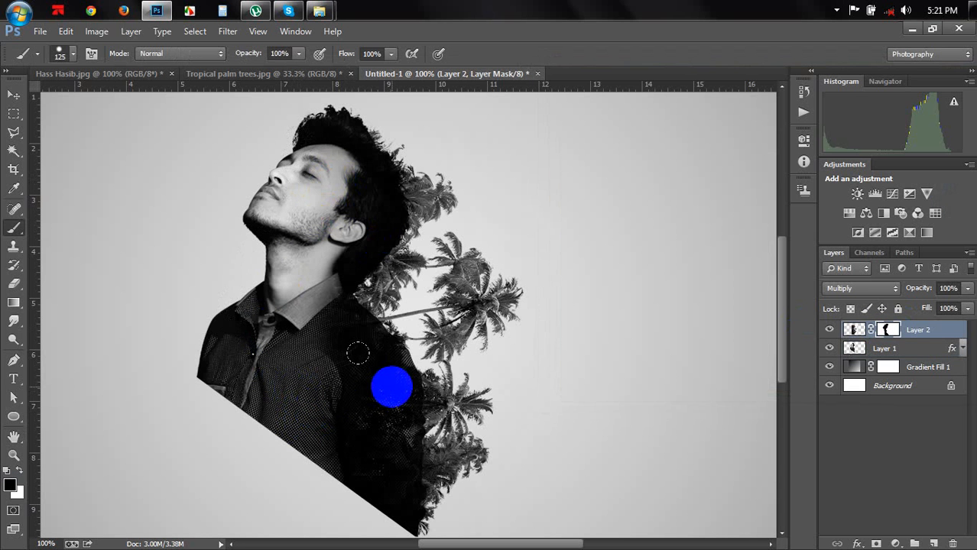
left_click(503, 284, "ctrl")
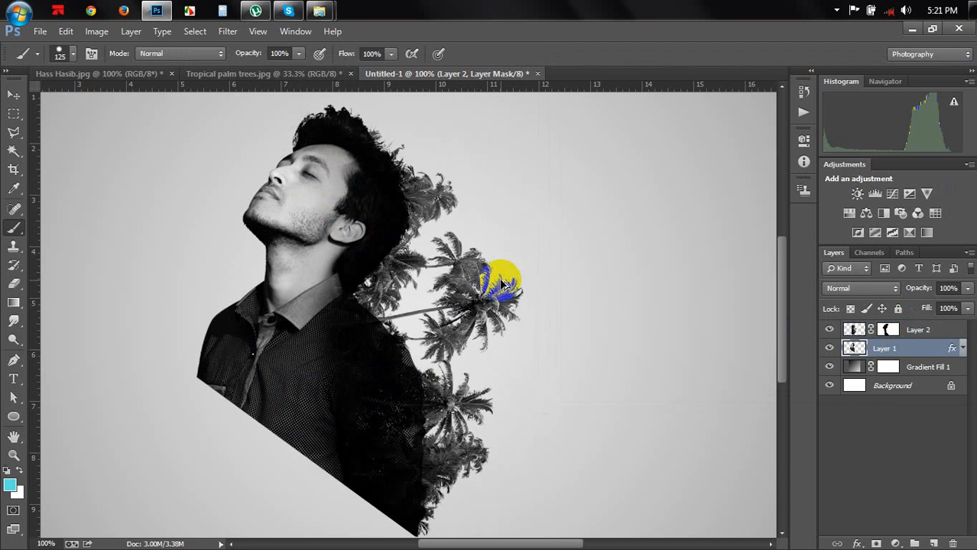
key("ctrl+alt+z")
key("ctrl+alt+z")
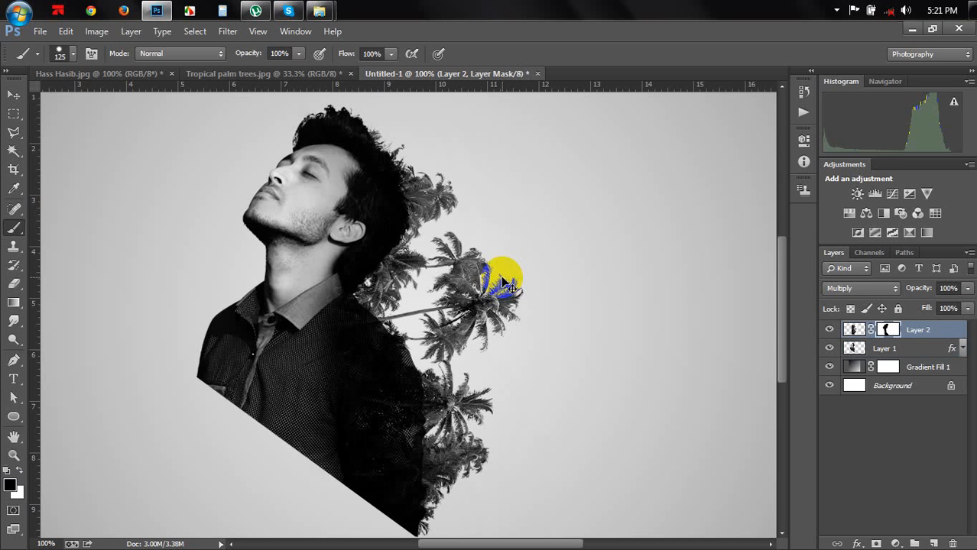
left_click(503, 284, "ctrl")
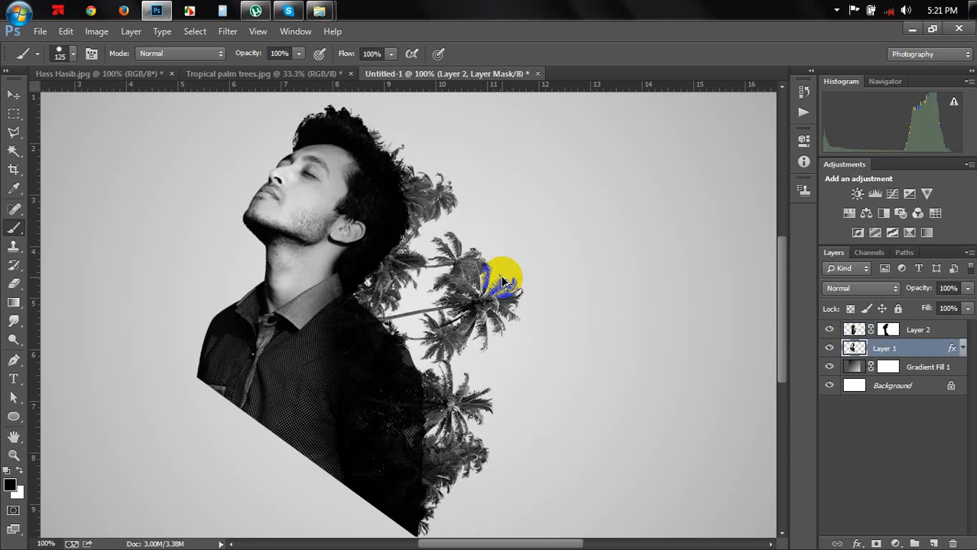
right_click(506, 256)
left_click(604, 349)
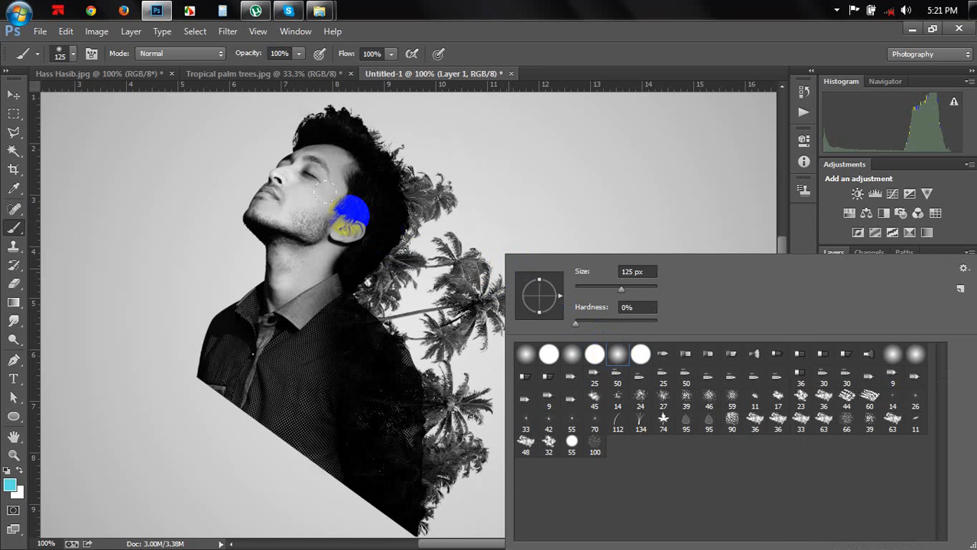
left_click_drag(349, 212, 323, 174)
key("ctrl+z")
Paint black on the palm layer's mask over the man's face and shirt front, reducing the soft brush to 90 px
left_click(887, 329)
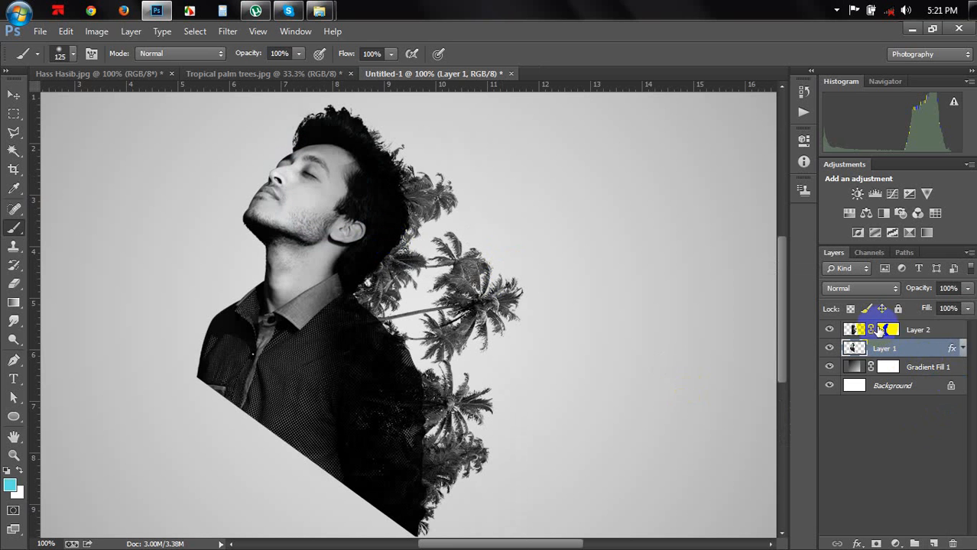
key("d")
left_click(313, 186)
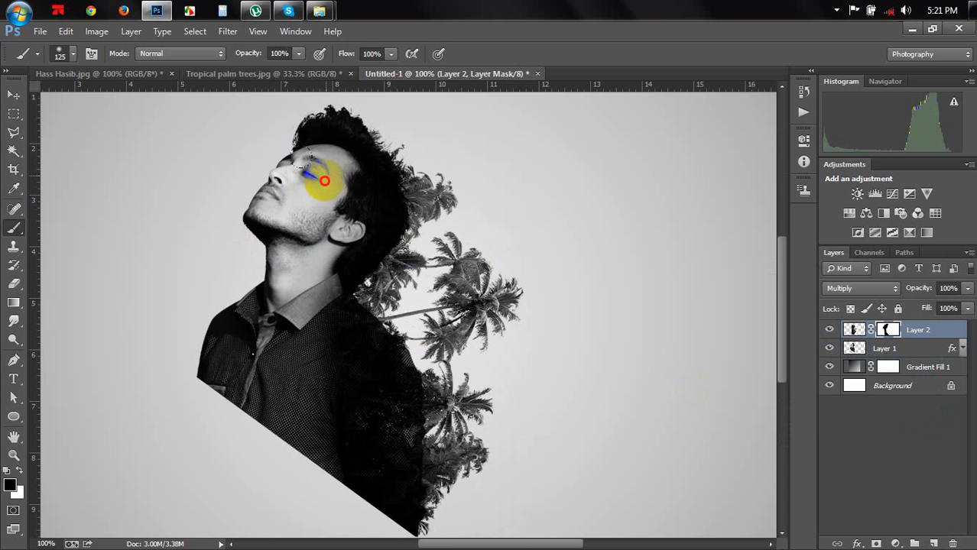
key("bracketleft")
key("bracketleft")
mouse_move(317, 305)
left_mouse_down()
mouse_move(307, 371)
mouse_move(297, 386)
mouse_move(280, 373)
mouse_move(316, 462)
left_mouse_up()
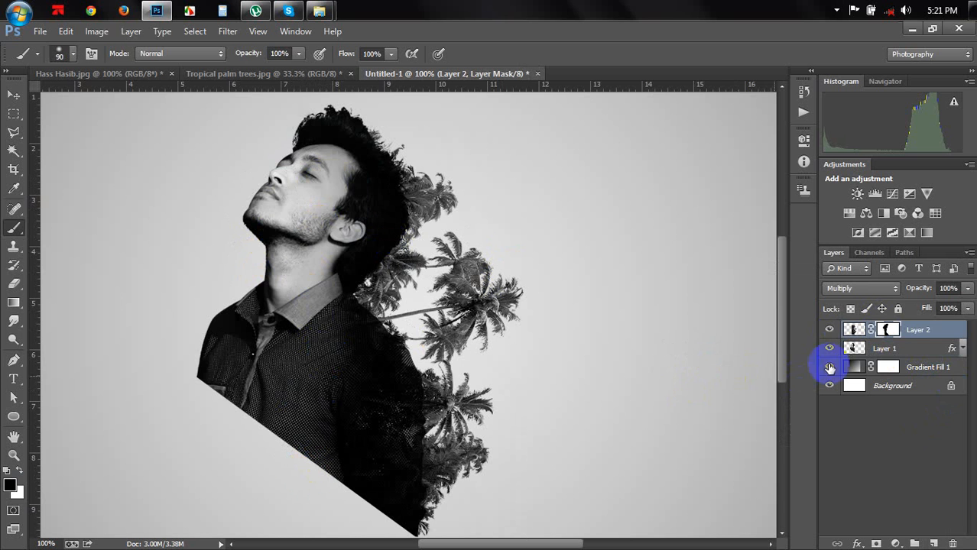
Add a layer mask to Layer 1 and paint black with a soft 175 px brush over the man's lower back to expose the palms
left_click(862, 349)
left_click(862, 522)
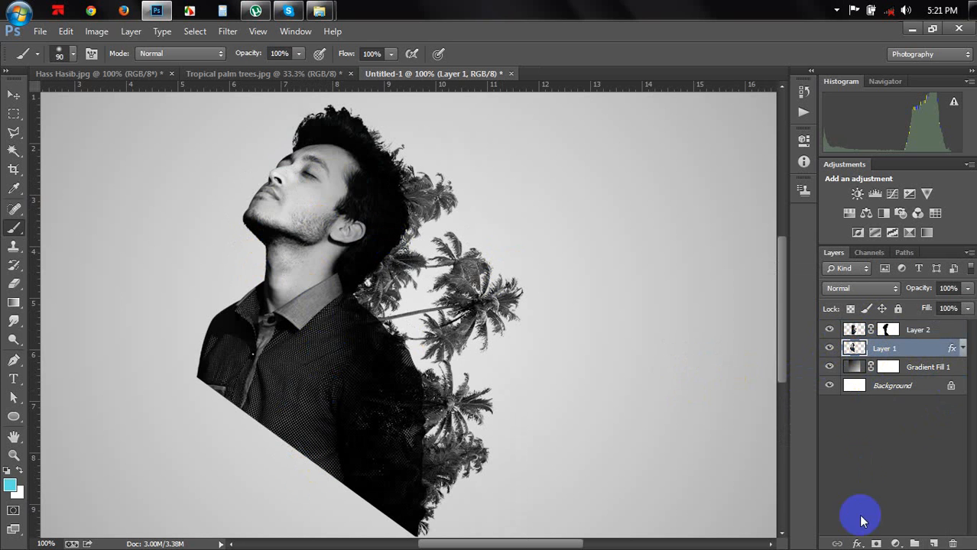
left_click(871, 541)
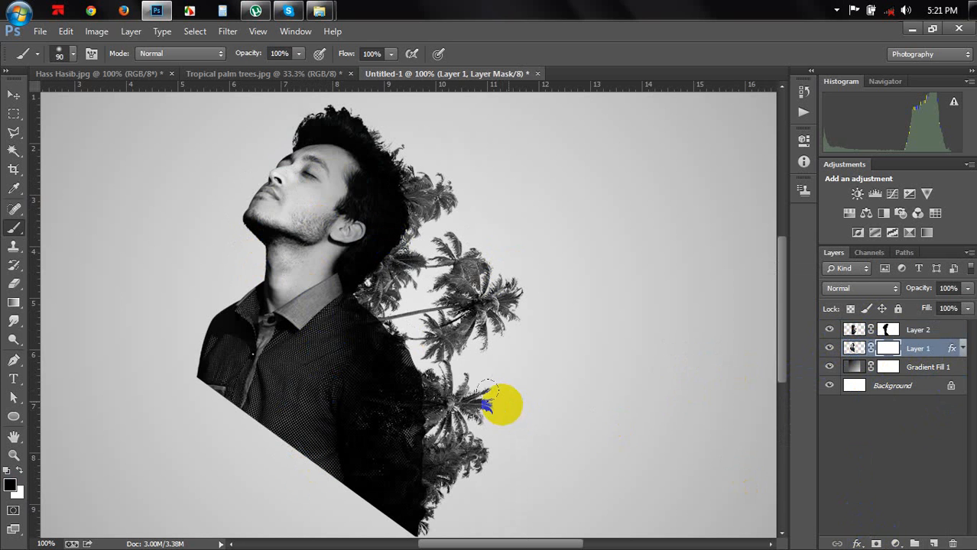
key("bracketright")
key("bracketright")
mouse_move(437, 342)
left_mouse_down()
mouse_move(472, 405)
mouse_move(453, 407)
mouse_move(464, 486)
left_mouse_up()
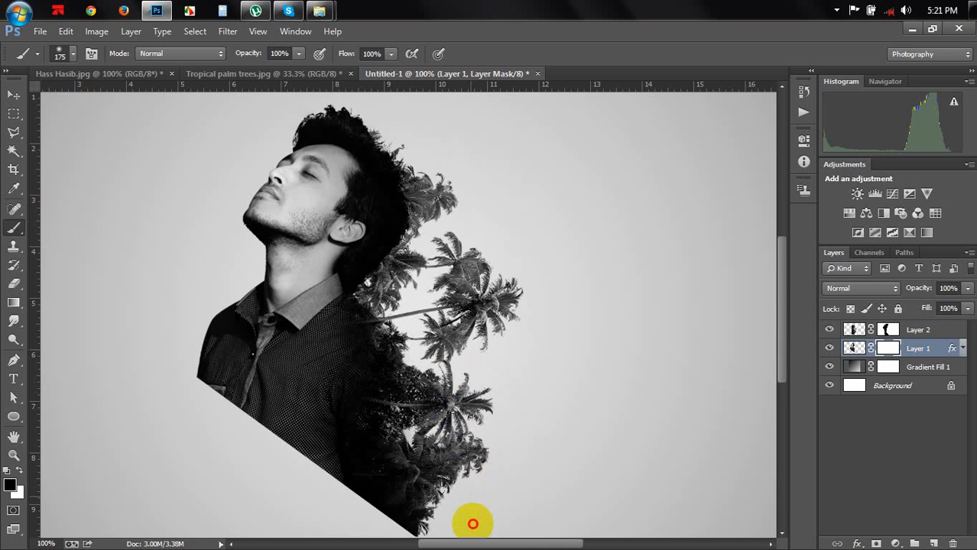
Continue painting black on Layer 1's mask up the man's upper back and the back of his hair to fade them into the palms
scroll(447, 528, "down", 2)
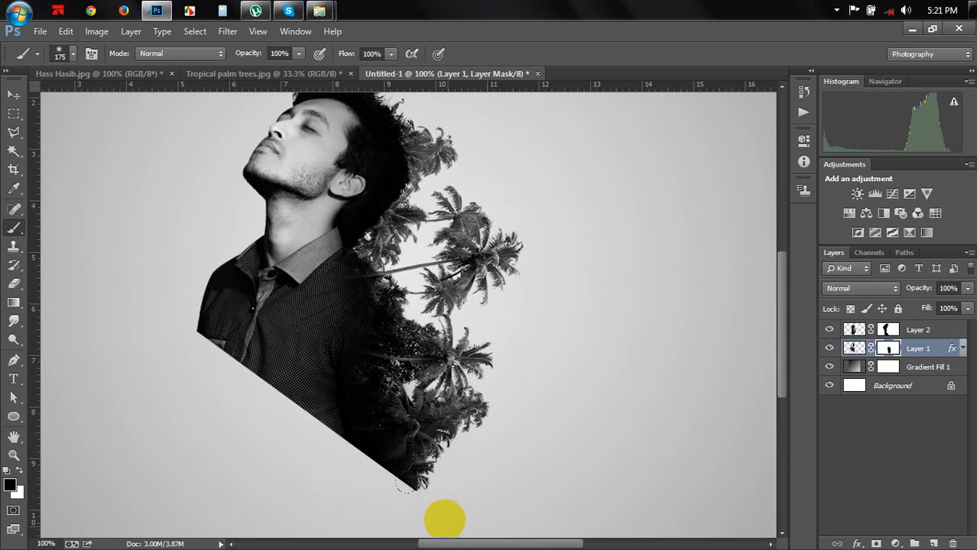
scroll(481, 388, "up", 2)
mouse_move(432, 337)
left_mouse_down()
mouse_move(407, 338)
mouse_move(420, 323)
mouse_move(437, 218)
mouse_move(433, 152)
mouse_move(414, 113)
left_mouse_up()
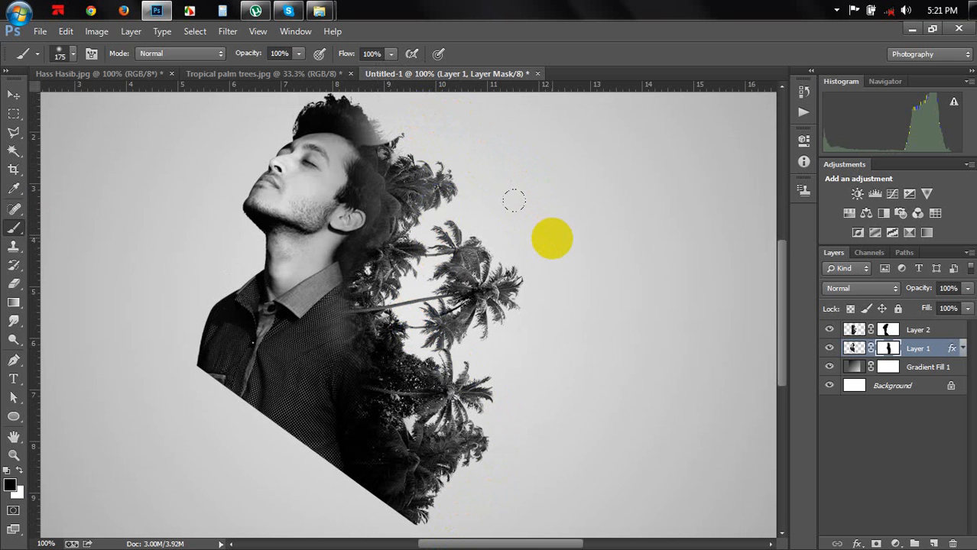
scroll(467, 185, "up", 3)
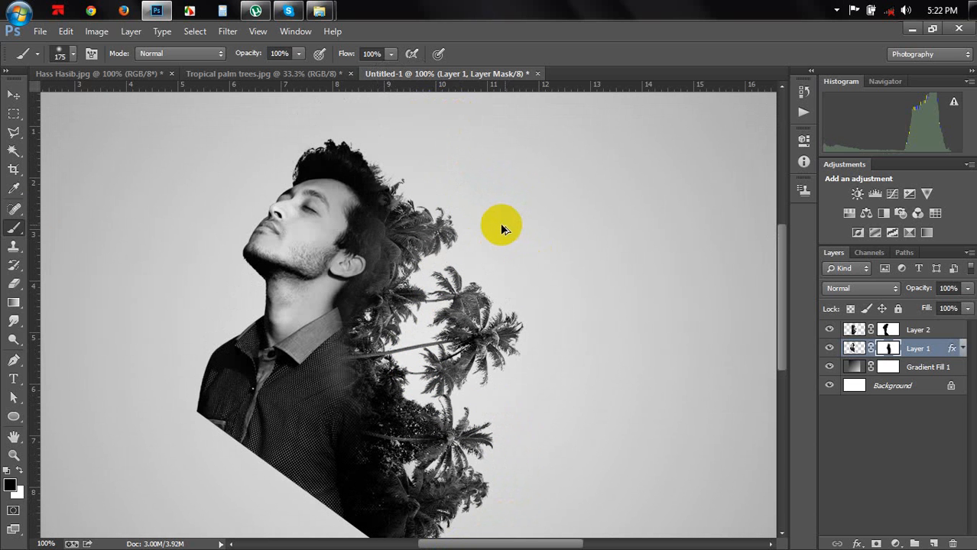
left_click(434, 235)
left_click_drag(434, 236, 403, 301)
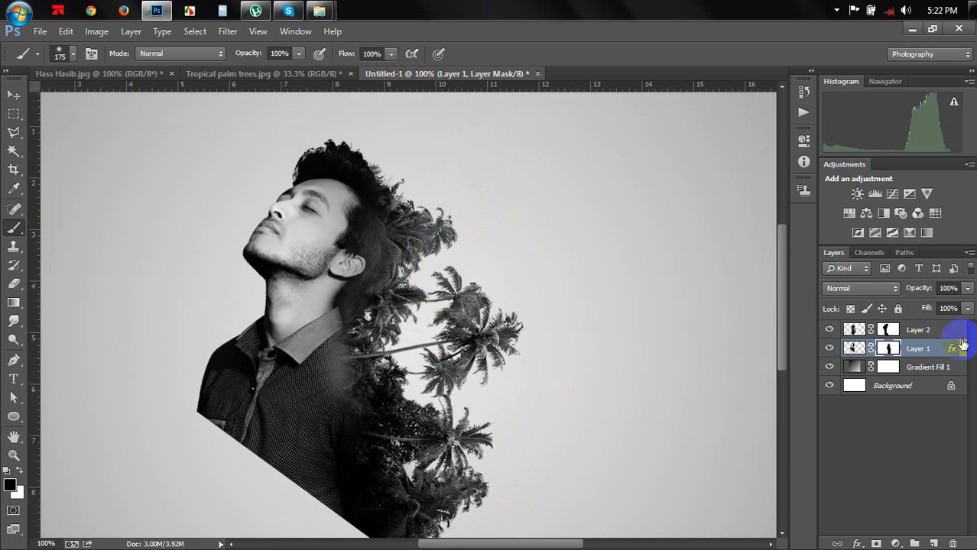
Paint white on Layer 2's mask to extend the palms inward over the man's back, neck, ear and the back of his hair
left_click(919, 333)
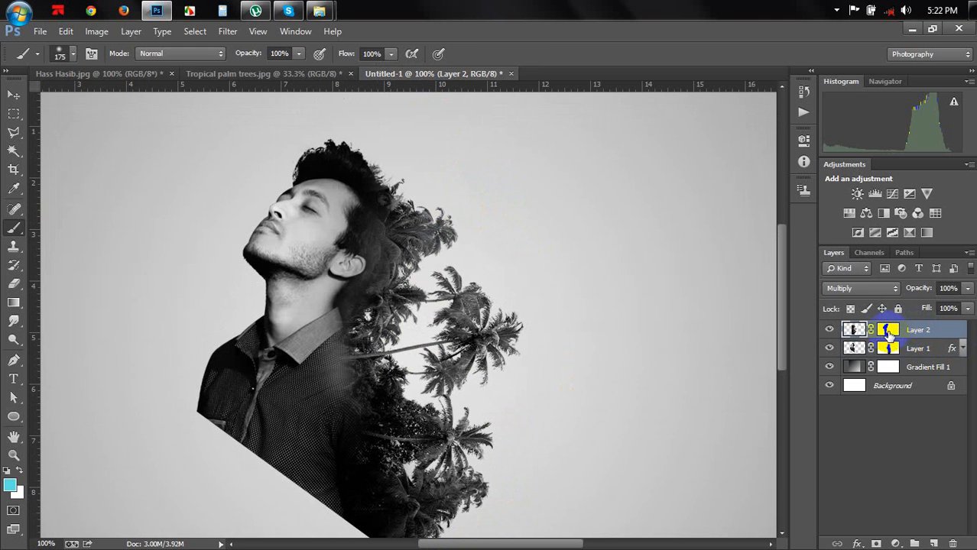
left_click(886, 331)
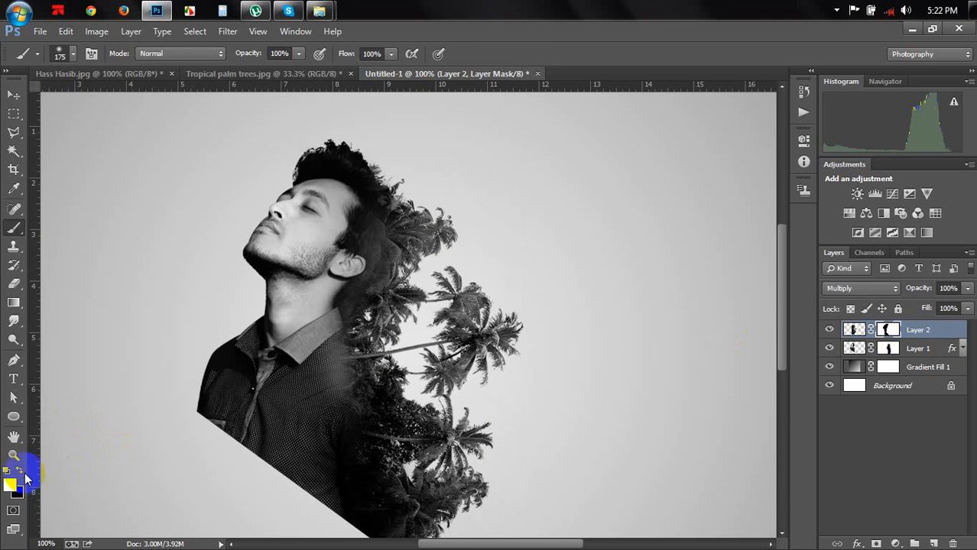
left_click(411, 339)
mouse_move(393, 351)
left_mouse_down()
mouse_move(408, 302)
mouse_move(399, 290)
mouse_move(407, 260)
mouse_move(391, 335)
mouse_move(396, 388)
mouse_move(386, 340)
left_mouse_up()
mouse_move(380, 413)
left_mouse_down()
mouse_move(373, 408)
mouse_move(430, 443)
mouse_move(399, 434)
mouse_move(366, 292)
mouse_move(406, 250)
left_mouse_up()
mouse_move(364, 196)
left_mouse_down()
mouse_move(346, 140)
mouse_move(364, 200)
left_mouse_up()
scroll(287, 325, "up", 2)
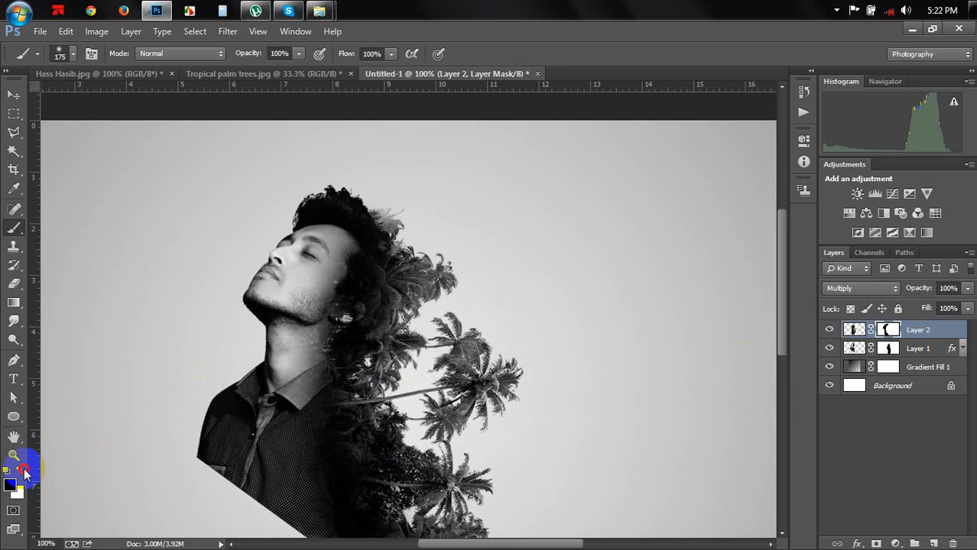
With an 80 px brush on Layer 2's mask, hide fronds in black behind the top of the hair, then restore some in white
key("bracketleft")
key("bracketleft")
key("bracketleft")
key("bracketleft")
key("bracketleft")
mouse_move(388, 188)
left_mouse_down()
mouse_move(354, 177)
mouse_move(377, 178)
left_mouse_up()
scroll(437, 184, "down", 1)
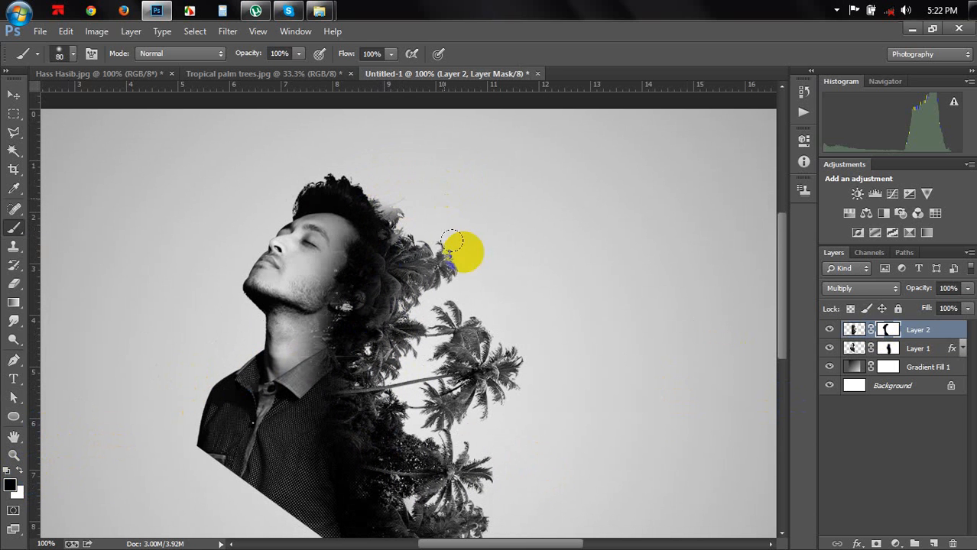
left_click(21, 472)
mouse_move(362, 248)
left_mouse_down()
mouse_move(379, 233)
mouse_move(406, 241)
mouse_move(379, 218)
left_mouse_up()
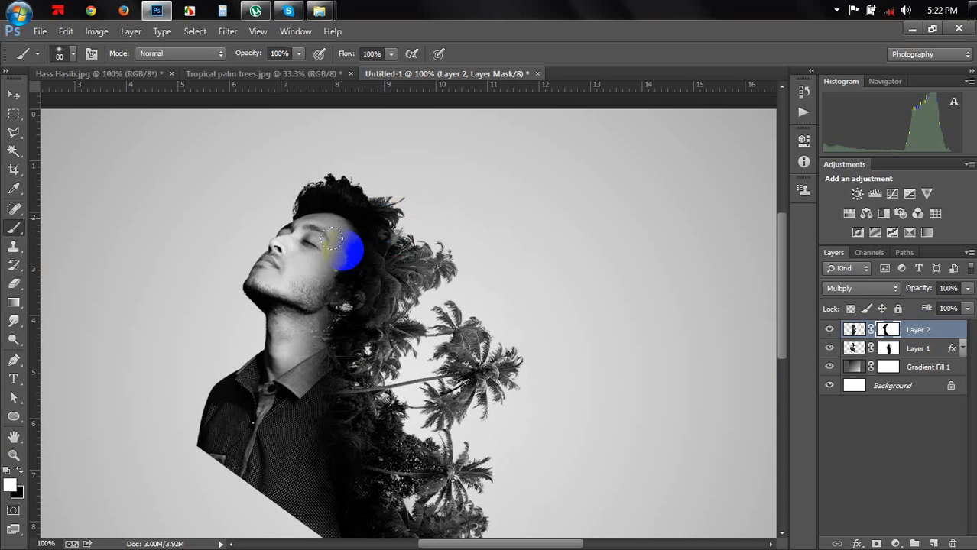
Trim the fronds just behind the top of the hair in black on Layer 2's mask with a 50 px brush
key("bracketleft")
key("bracketleft")
key("bracketleft")
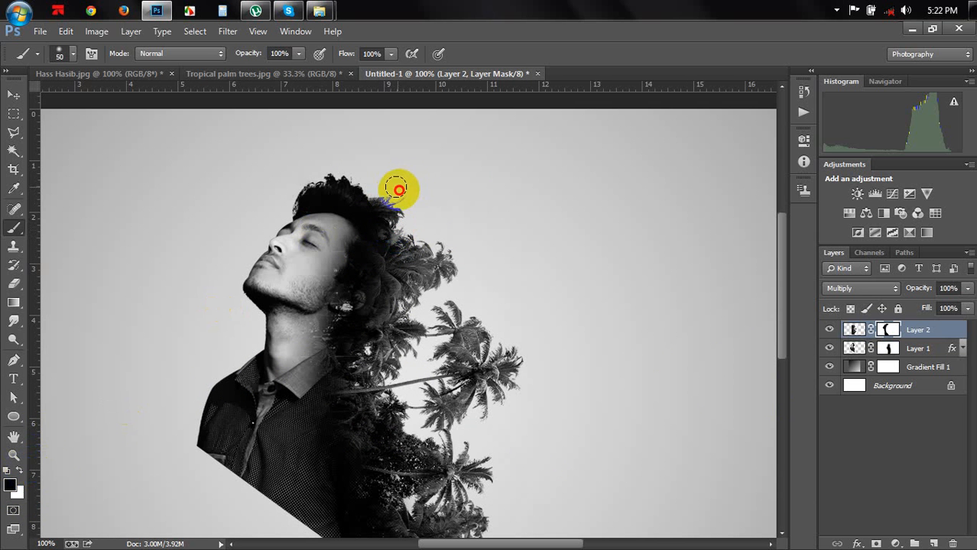
left_click_drag(385, 189, 355, 168)
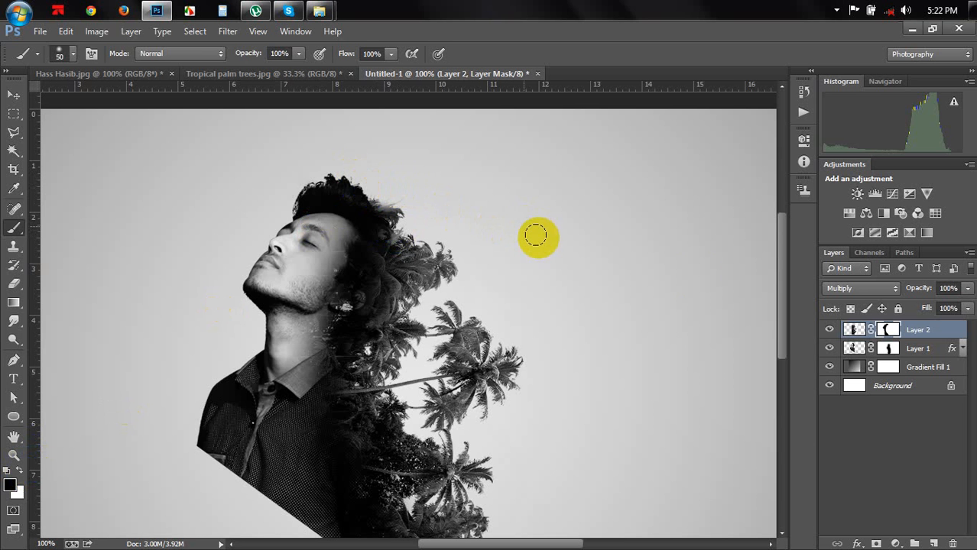
Paint black on Layer 1's mask with a 70 px brush to fade the back of the man's hair into the palms
left_click(888, 350)
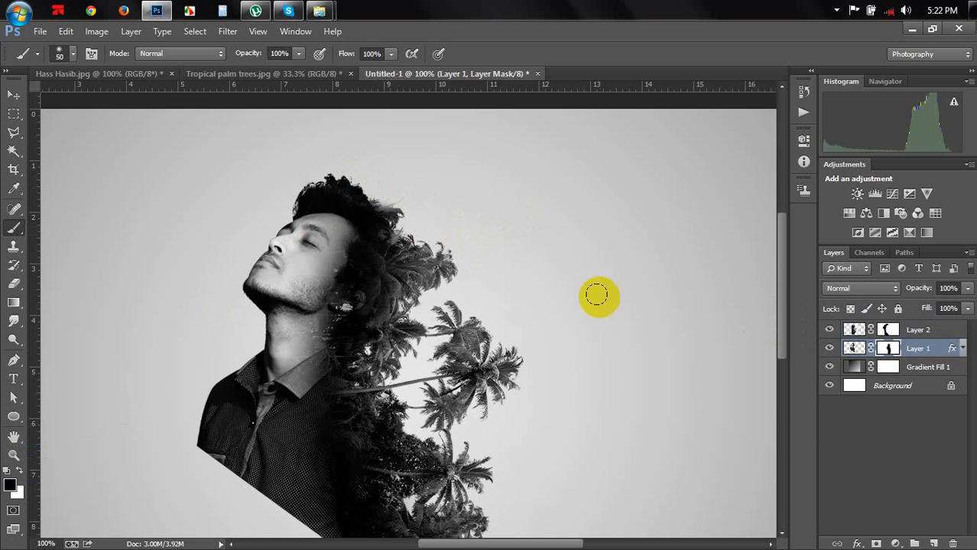
key("bracketright")
key("bracketright")
mouse_move(371, 190)
left_mouse_down()
mouse_move(403, 227)
mouse_move(383, 217)
mouse_move(397, 271)
left_mouse_up()
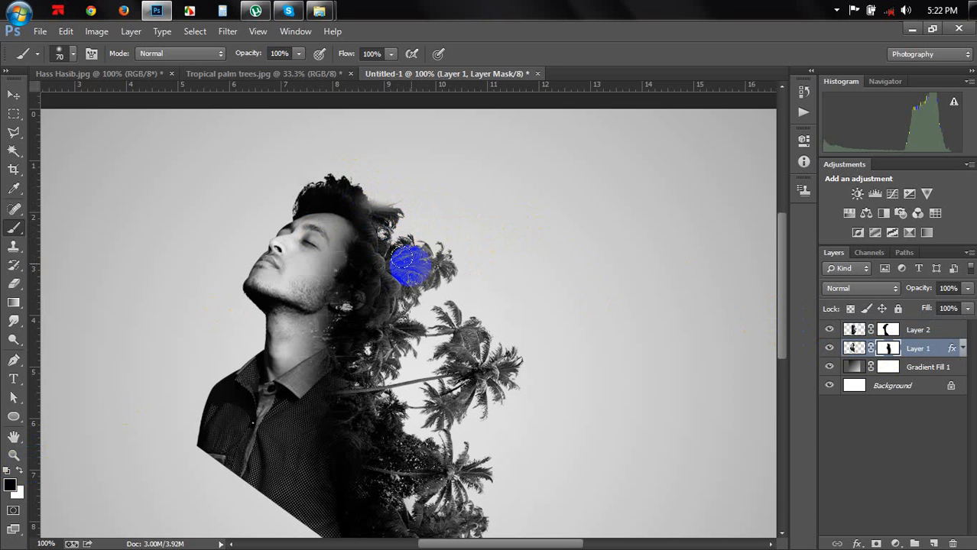
scroll(411, 264, "down", 2)
left_click(408, 269)
Paint black on Layer 1's mask with a 125 px brush over the neck, collar and shoulder to blend more of the body into the palms
key("ctrl+minus")
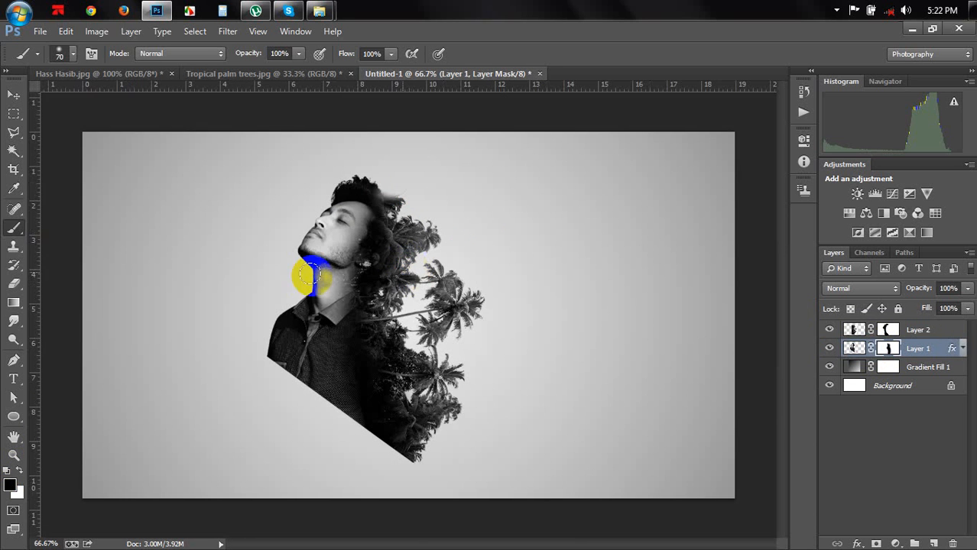
key("ctrl+plus")
key("]")
key("]")
key("]")
key("]")
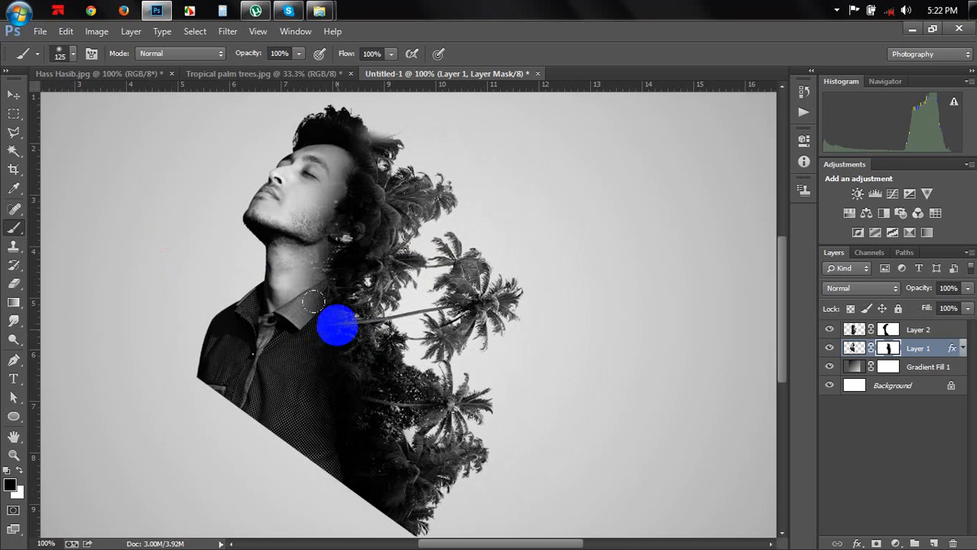
mouse_move(336, 325)
left_mouse_down()
mouse_move(378, 396)
mouse_move(338, 401)
mouse_move(385, 427)
mouse_move(356, 406)
mouse_move(356, 386)
mouse_move(367, 429)
mouse_move(383, 397)
mouse_move(360, 253)
mouse_move(417, 309)
left_mouse_up()
Apply Levels to the palm image on Layer 2 with a black input level of 23 and a white input level of about 224
left_click(915, 330)
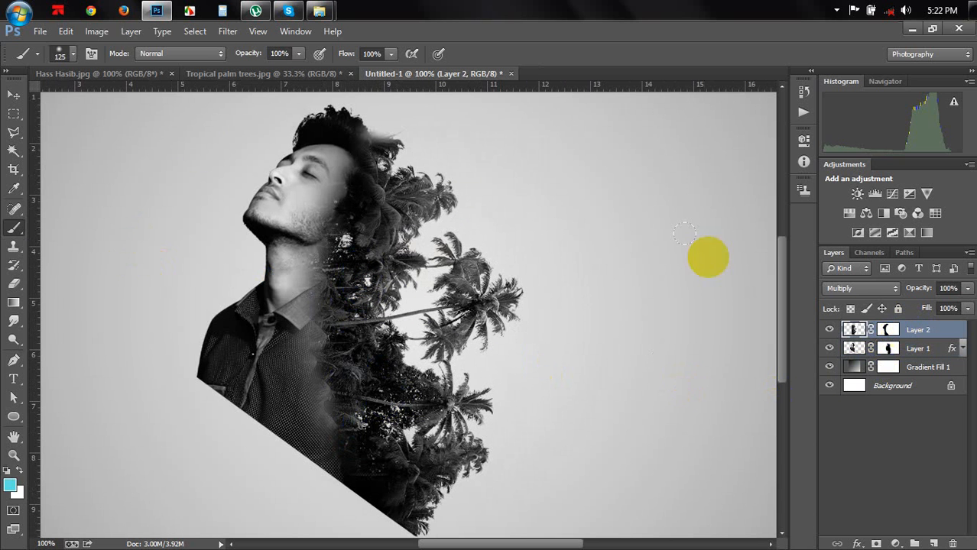
left_click(96, 31)
mouse_move(245, 66)
left_click(263, 87)
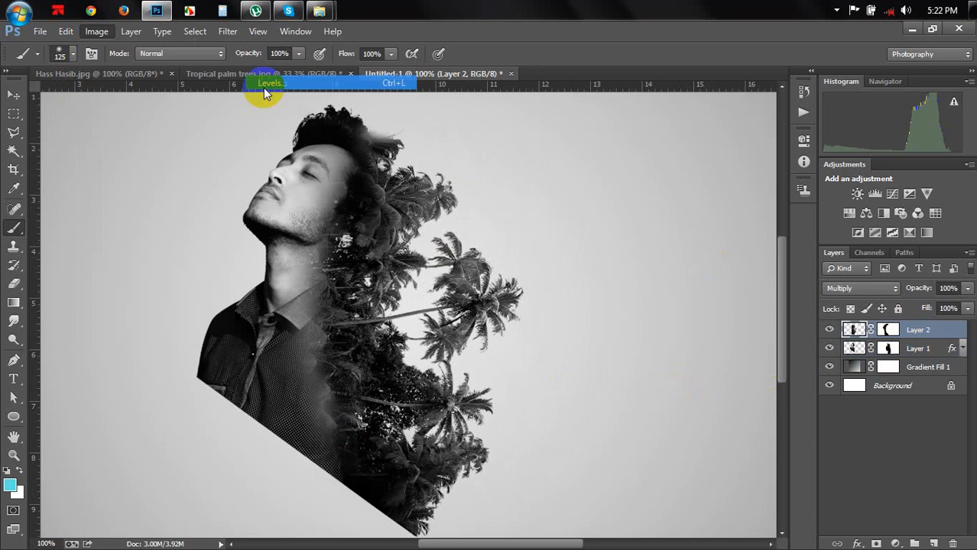
mouse_move(631, 203)
left_mouse_down()
mouse_move(662, 207)
mouse_move(646, 204)
left_mouse_up()
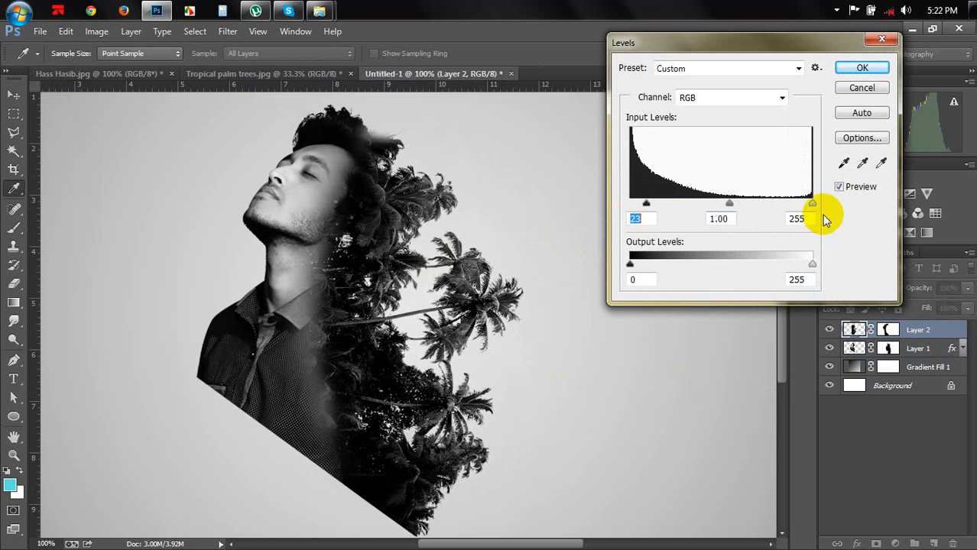
left_click_drag(811, 207, 795, 207)
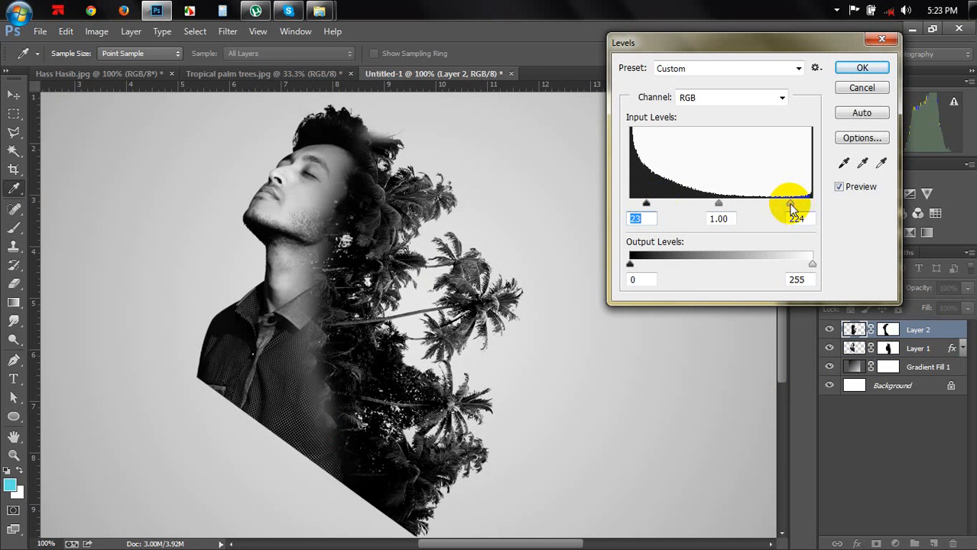
left_click(861, 68)
Make Layer 1, the man's photo, the active layer
left_click(921, 348)
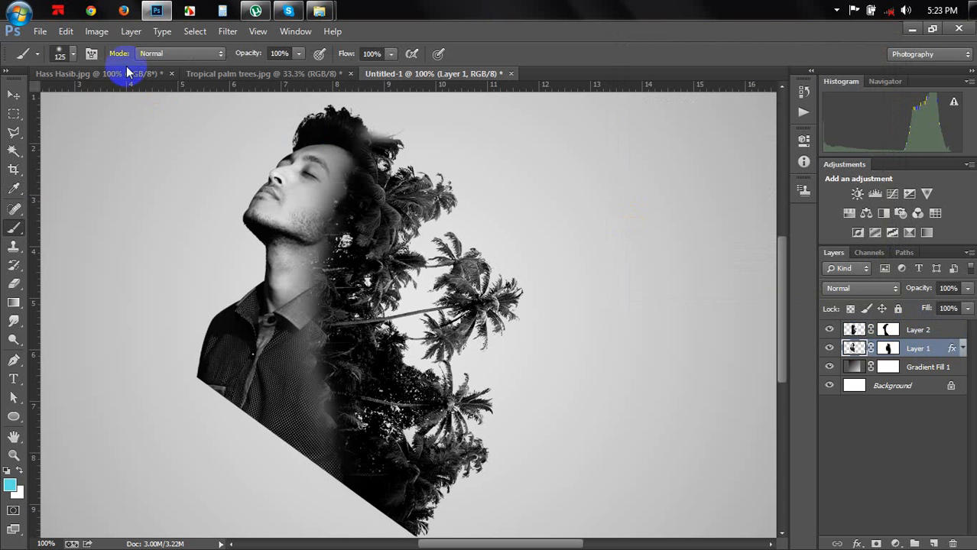
left_click(98, 32)
mouse_move(130, 68)
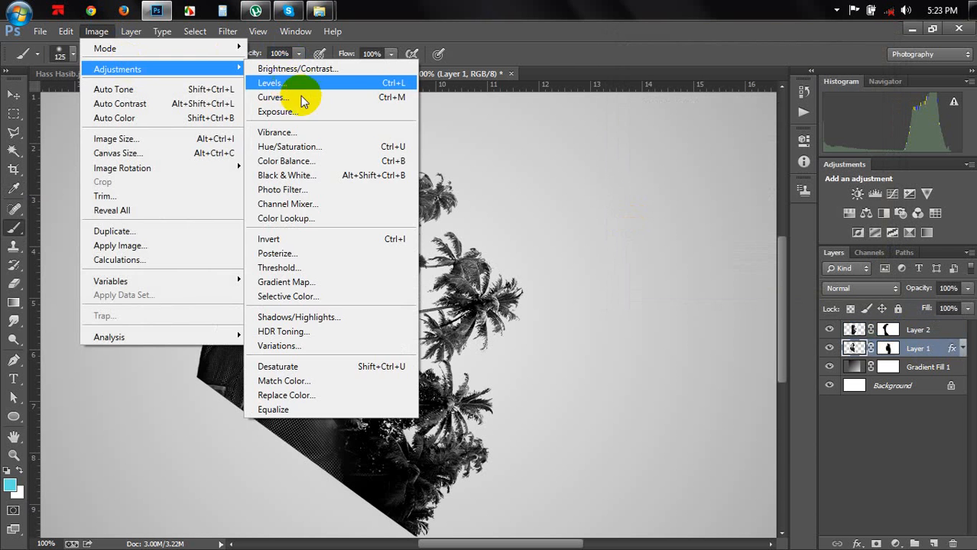
left_click(275, 89)
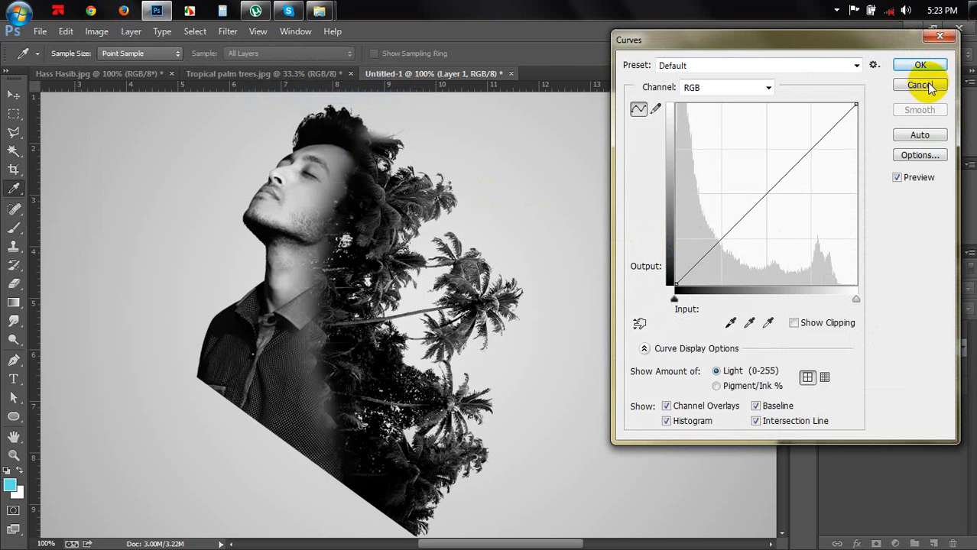
left_click(911, 94)
Apply Levels to the man's photo on Layer 1 with input levels of about 17, 1.23 and 228
left_click(97, 31)
mouse_move(115, 69)
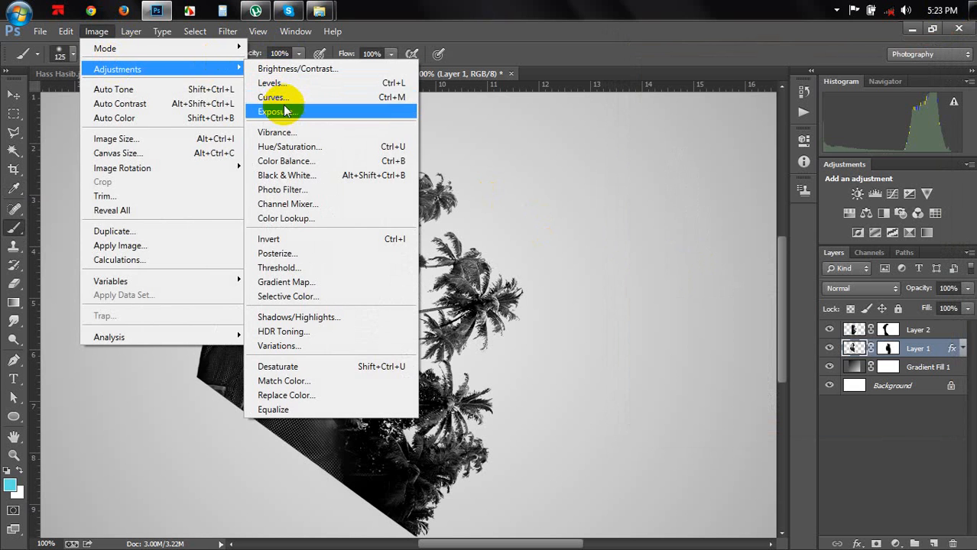
left_click(284, 83)
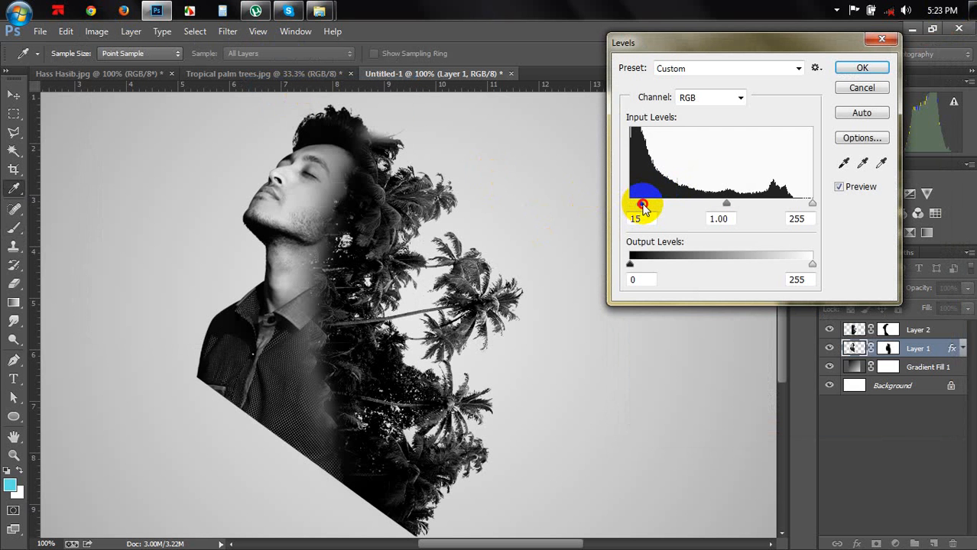
left_click_drag(642, 206, 637, 207)
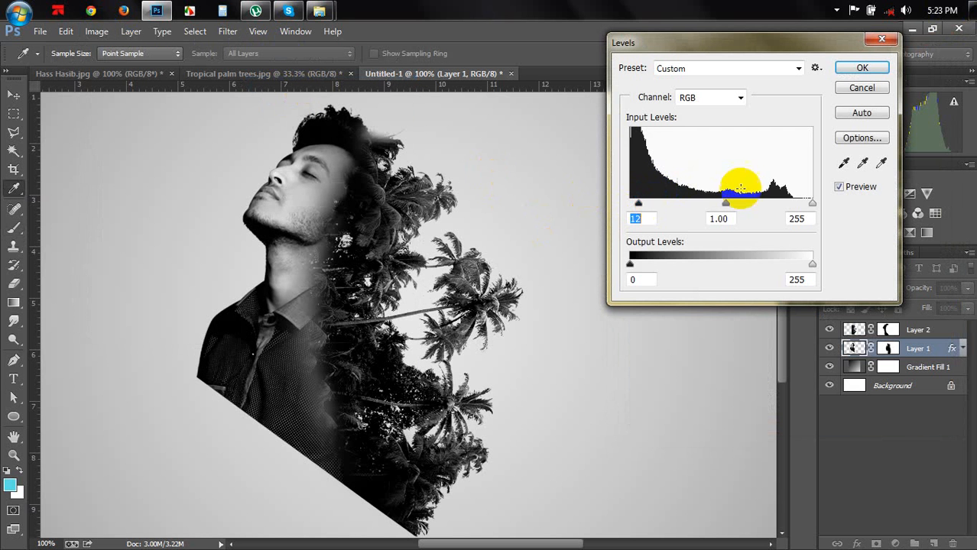
left_click_drag(795, 206, 793, 205)
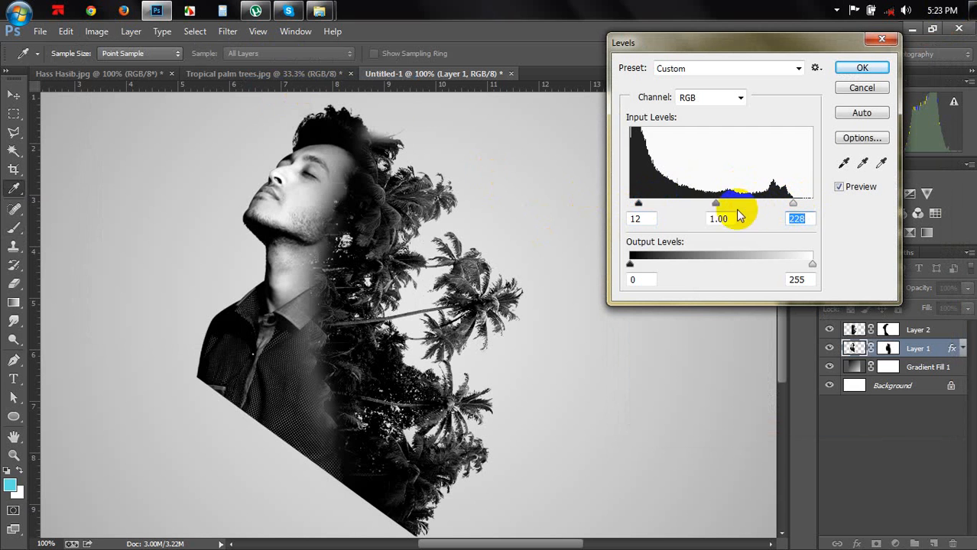
left_click_drag(712, 208, 704, 209)
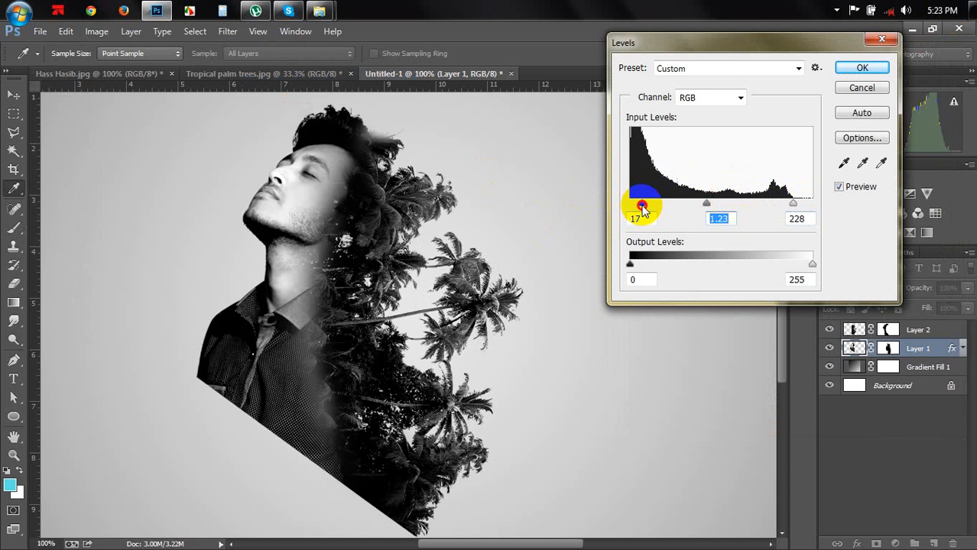
left_click(862, 68)
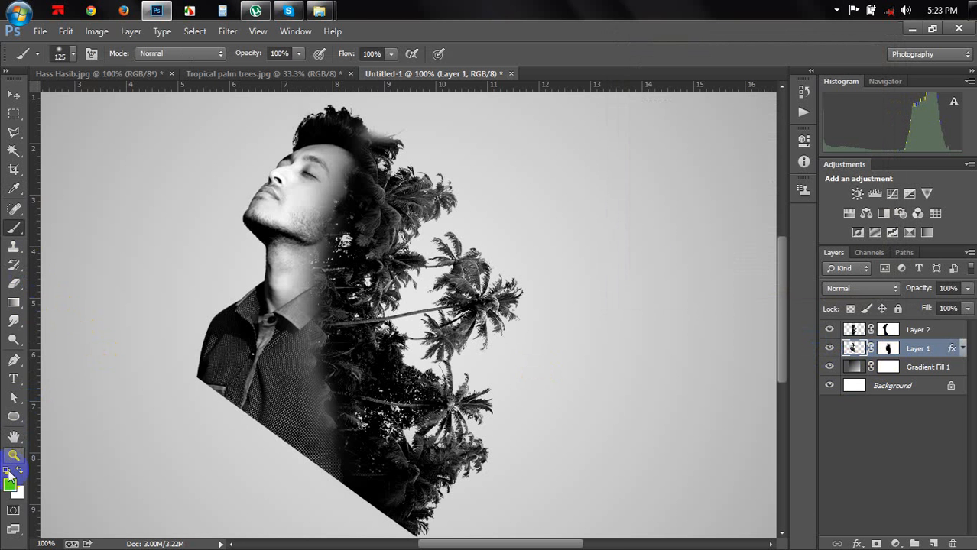
Paint white on Layer 1's mask with a 250 px brush to bring back the shirt, collar and neck along the palm blend
left_click(888, 348)
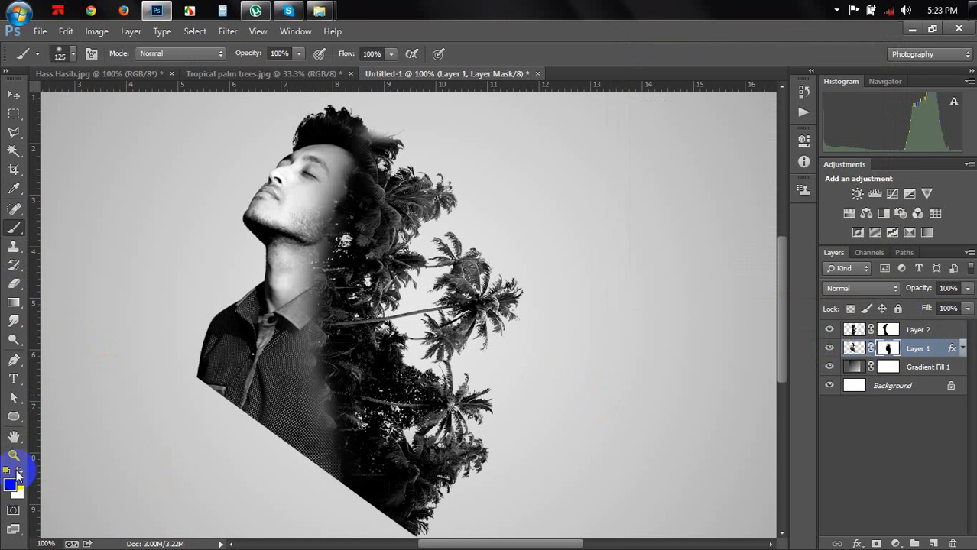
key("bracketright")
key("bracketright")
key("bracketright")
key("bracketright")
left_click(251, 311)
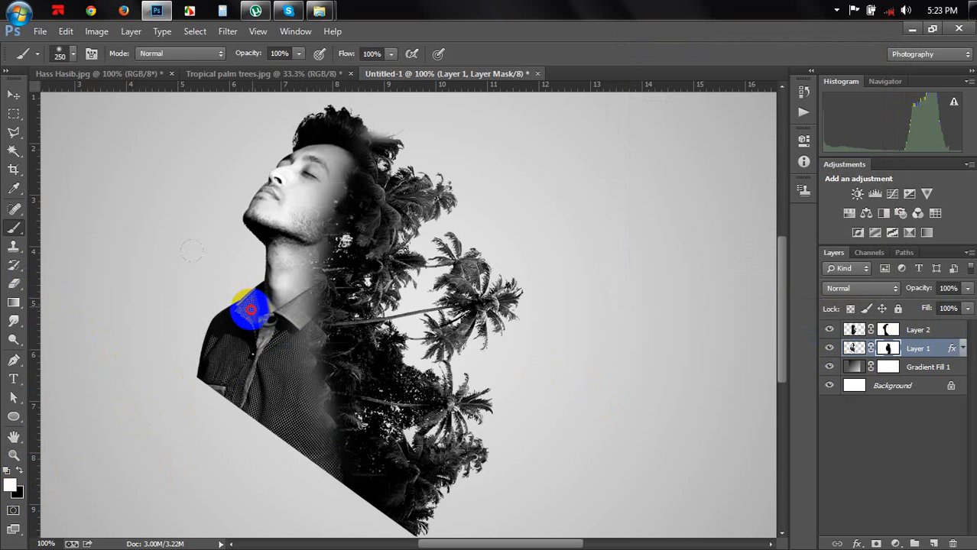
left_click(256, 394)
left_click_drag(256, 394, 273, 414)
left_click_drag(271, 340, 246, 242)
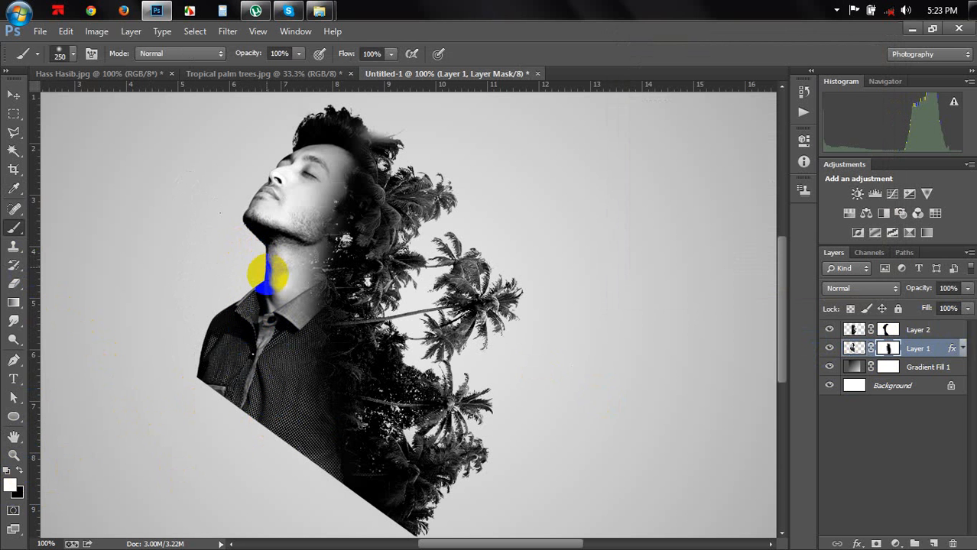
mouse_move(243, 334)
left_mouse_down()
mouse_move(261, 350)
mouse_move(229, 334)
mouse_move(244, 383)
left_mouse_up()
left_click(299, 467)
Paint white on Layer 1's mask with a 125 to 150 px brush over the side of the face and the hair behind it
scroll(284, 338, "up", 3)
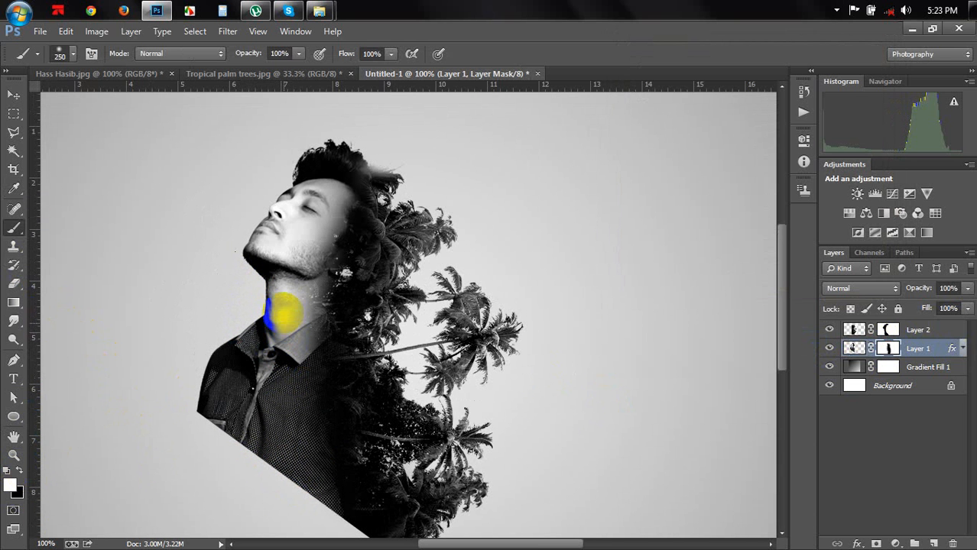
key("bracketleft")
key("bracketleft")
key("bracketleft")
left_click(321, 223)
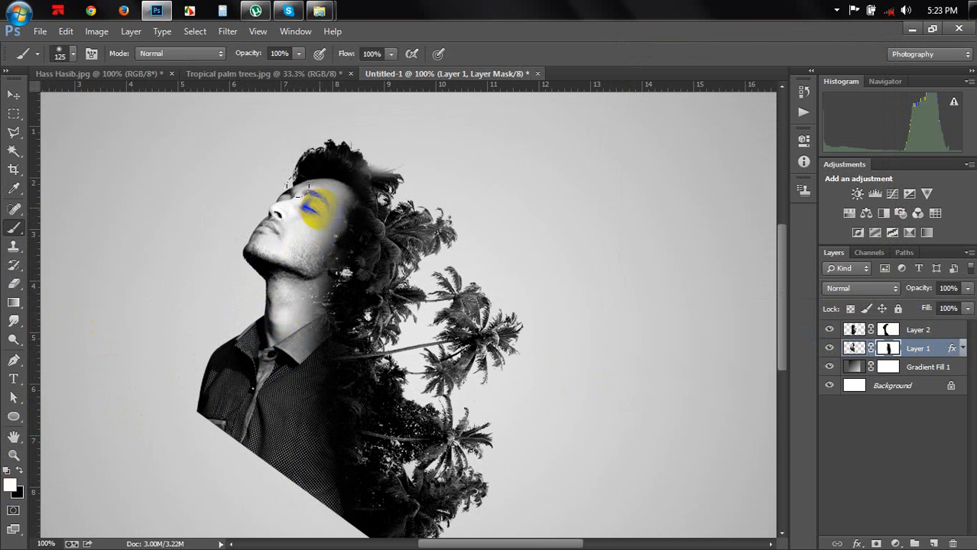
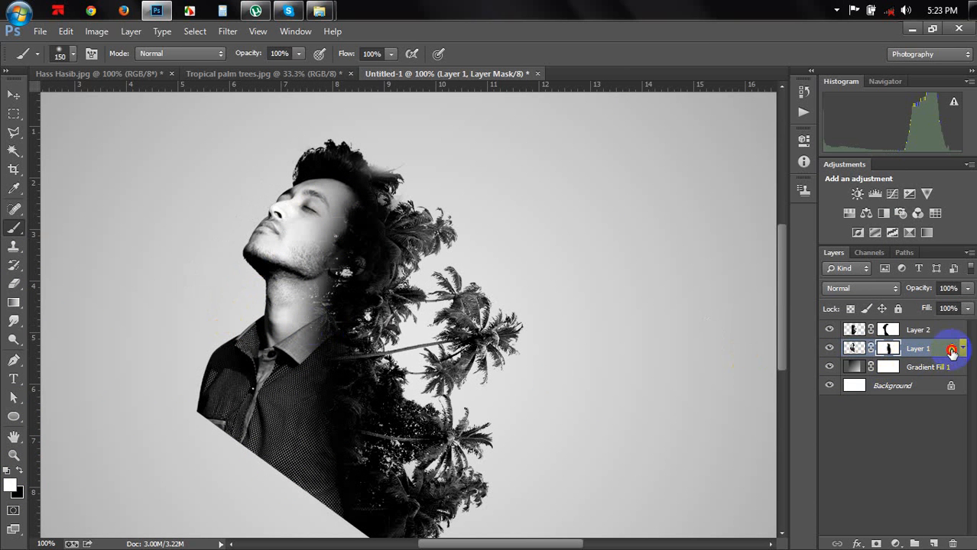
Turn off the Gradient Overlay effect in Layer 1's layer style
double_click(900, 324)
left_click(562, 252)
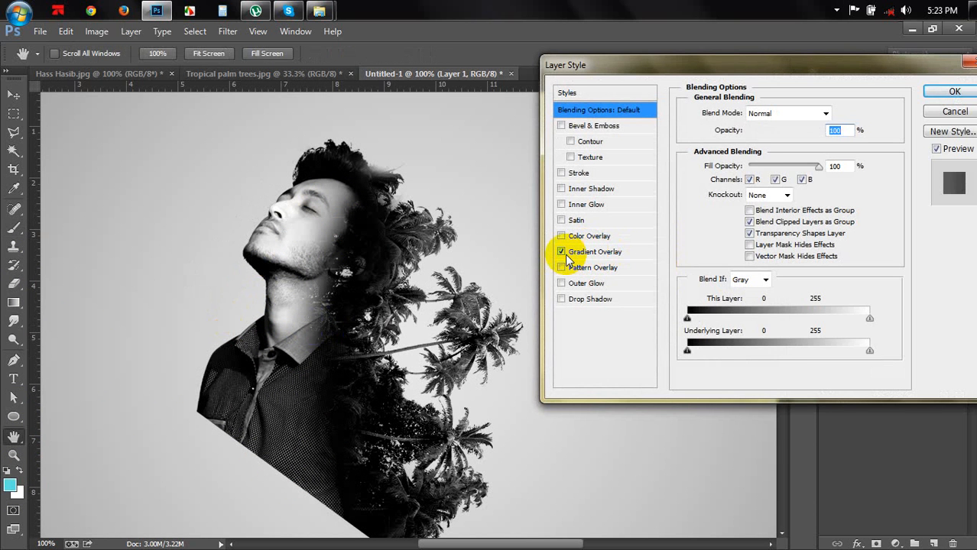
left_click(563, 253)
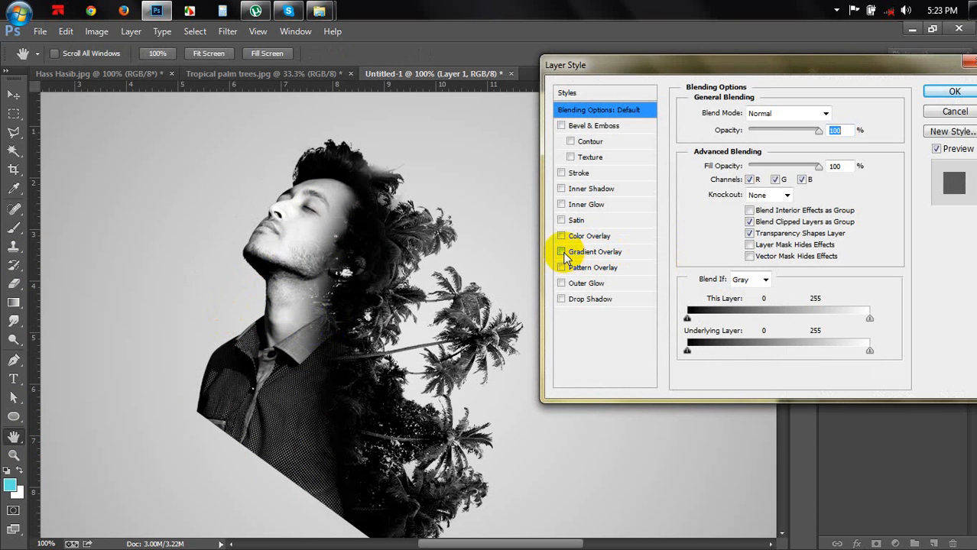
left_click(947, 94)
key("b")
Compare the whole composite with and without the palms by toggling Layer 2's visibility
key("ctrl+minus")
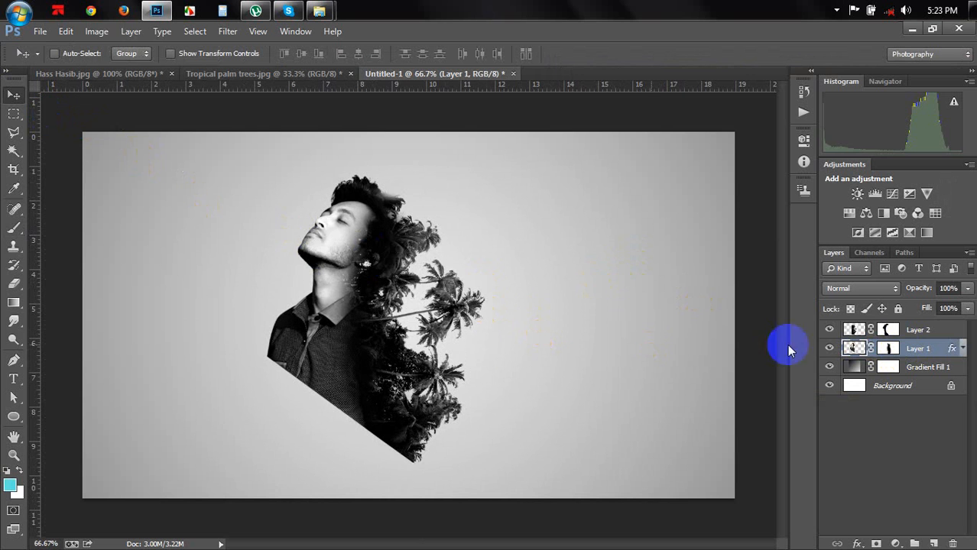
left_click(830, 329)
left_click(831, 330)
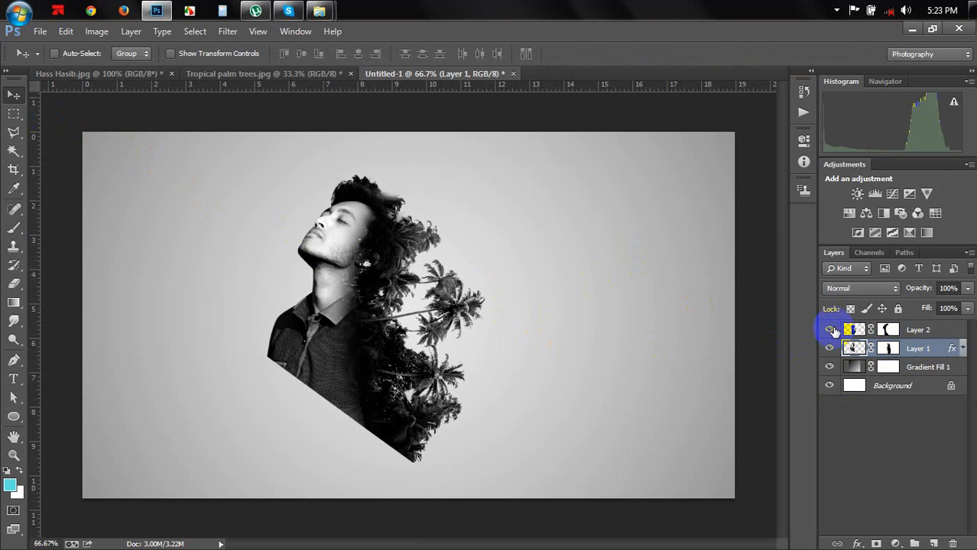
left_click(831, 329)
left_click(830, 330)
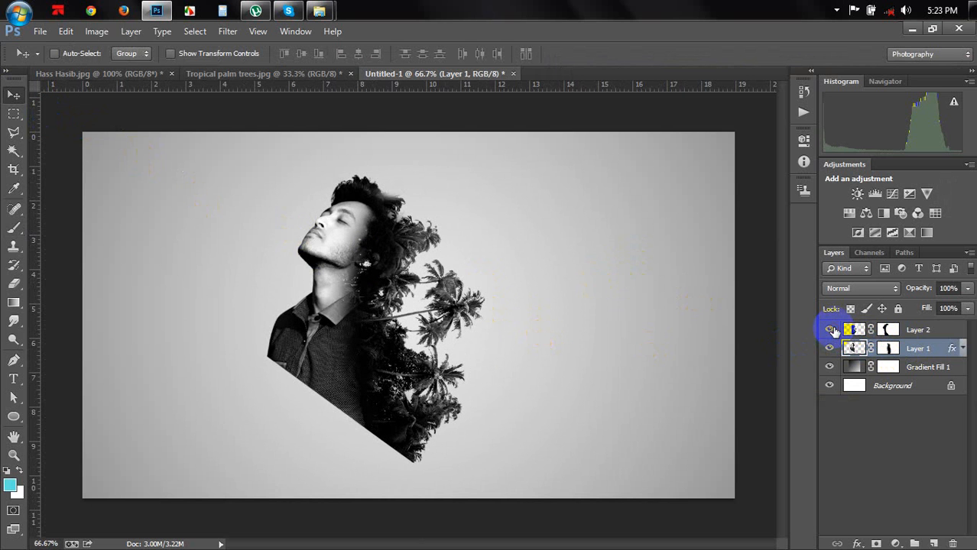
Paint black on Layer 2's mask with a 150 px brush to clear the palms from the ear, neck and shirt
left_click(885, 331)
left_click(14, 227)
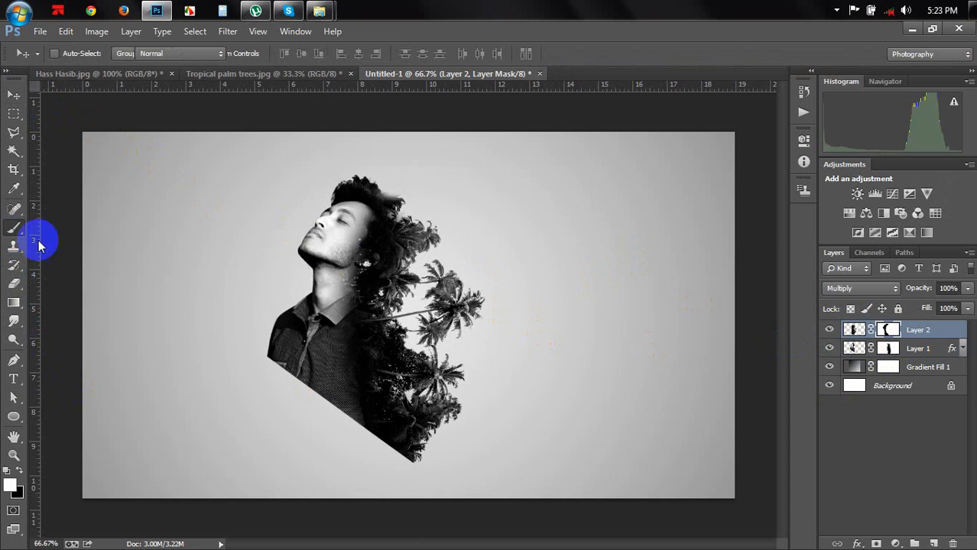
left_click_drag(352, 221, 353, 271)
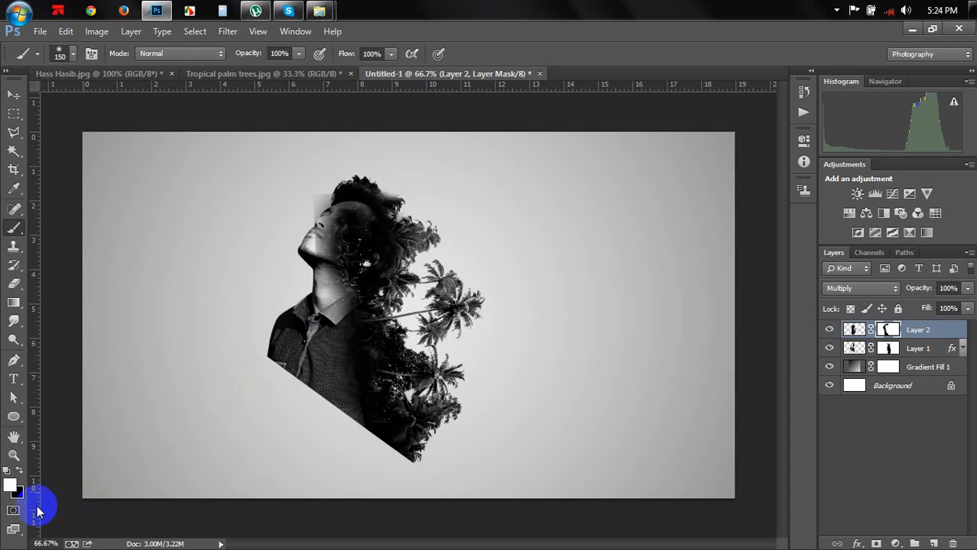
key("ctrl+z")
left_click(22, 471)
mouse_move(335, 223)
left_mouse_down()
mouse_move(316, 282)
mouse_move(332, 339)
mouse_move(321, 366)
mouse_move(348, 249)
left_mouse_up()
mouse_move(329, 294)
left_mouse_down()
mouse_move(332, 386)
mouse_move(340, 378)
mouse_move(356, 416)
left_mouse_up()
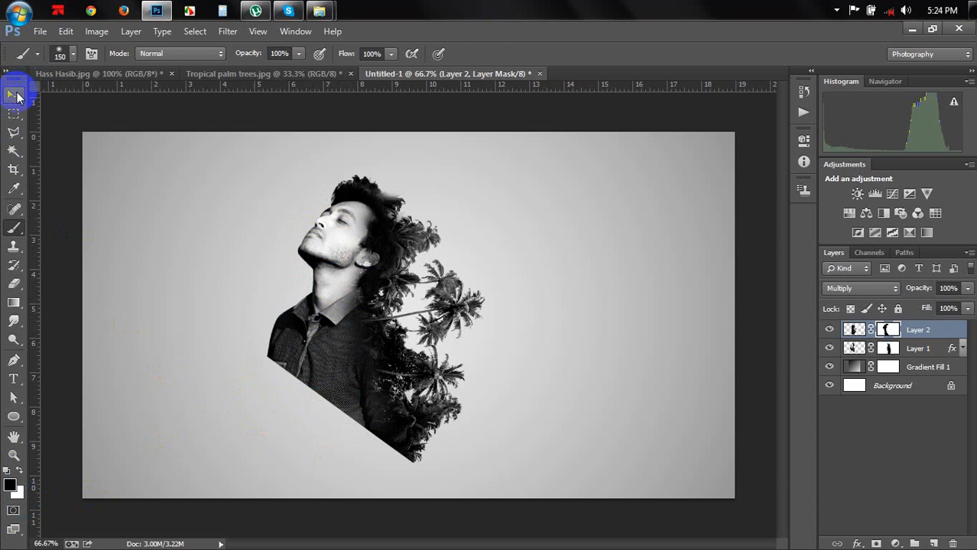
Duplicate the masked palm layer, Layer 2
left_click(14, 95)
left_click(247, 335)
key("ctrl+plus")
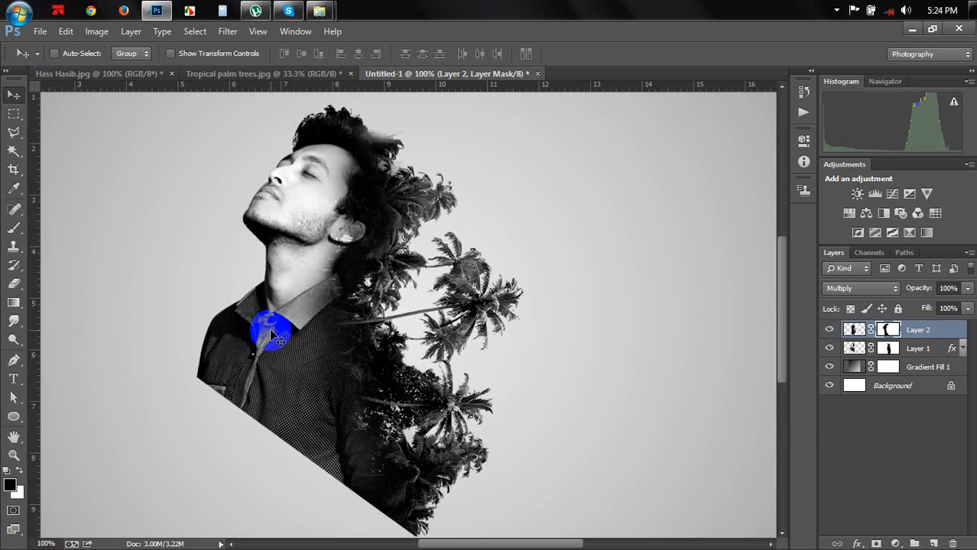
scroll(275, 336, "down", 3)
left_click(921, 349)
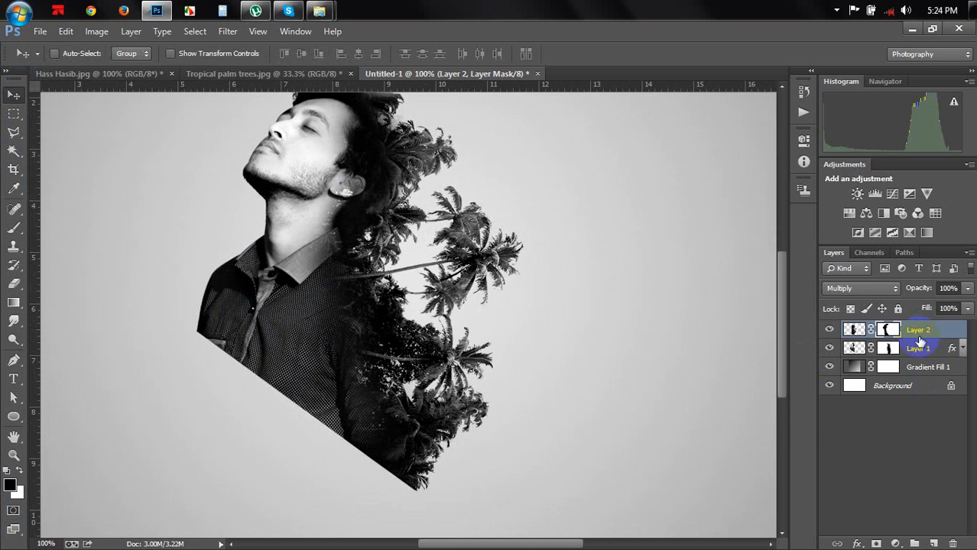
key("ctrl+j")
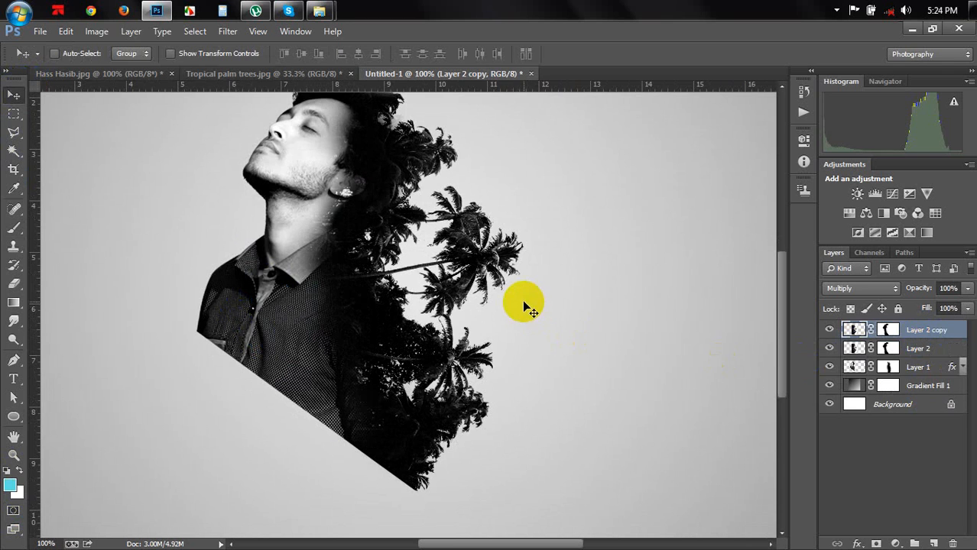
Free-transform the palm copy, rotating it about 121° and placing it below the shirt's slanted lower edge
key("ctrl+t")
left_click_drag(655, 395, 334, 446)
left_click_drag(499, 309, 397, 437)
scroll(398, 438, "down", 3)
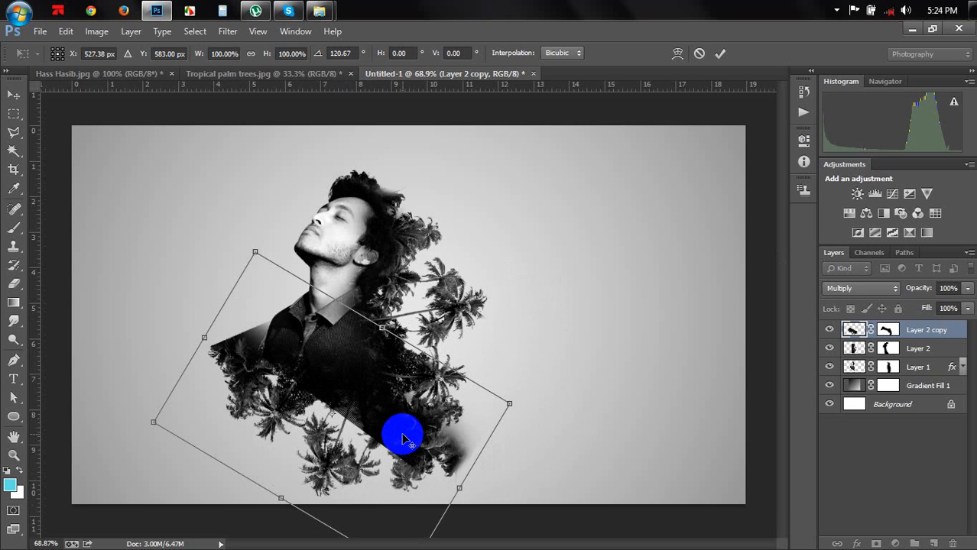
scroll(405, 439, "down", 1)
scroll(405, 440, "up", 2)
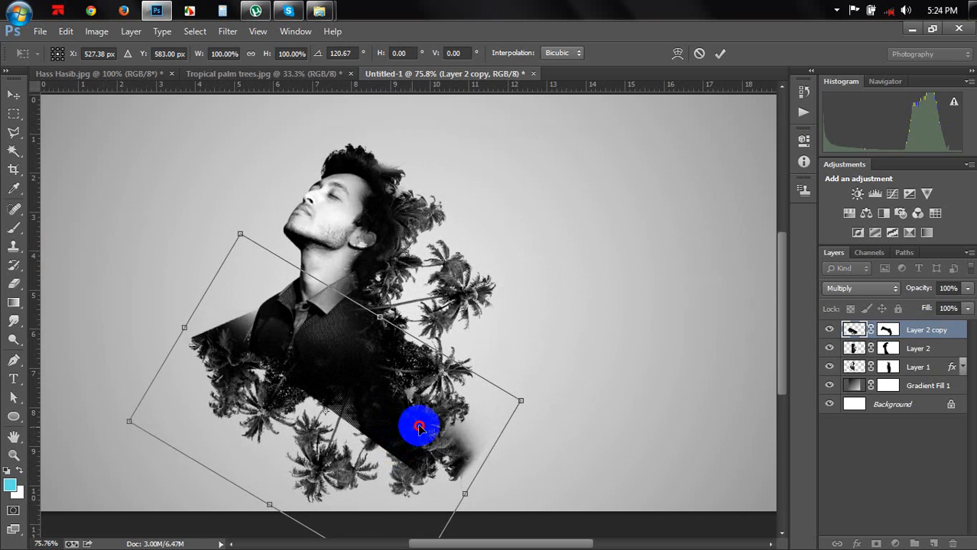
left_click_drag(419, 428, 400, 454)
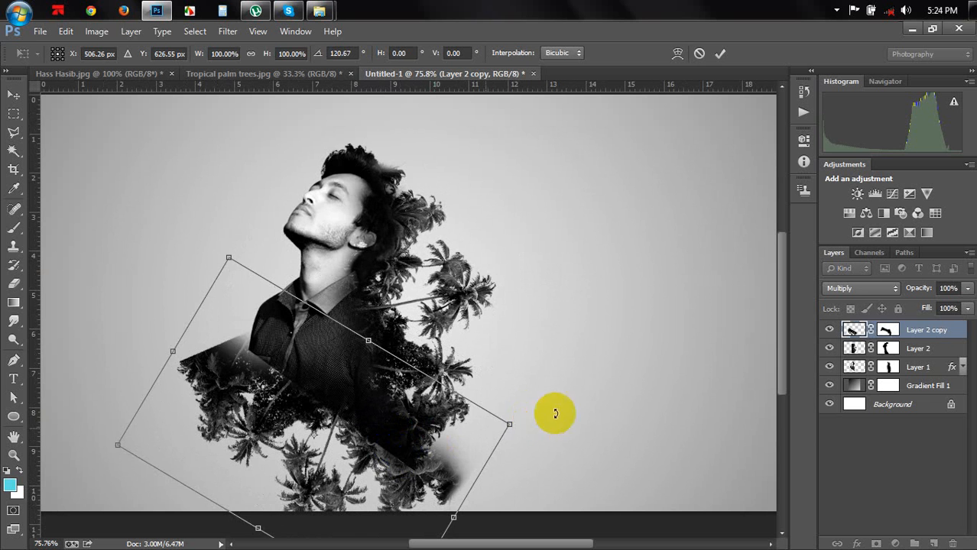
Scale the palm copy to about 78%, rotate it to about 128° and fit it against the shirt's lower edge
left_click_drag(509, 424, 449, 430)
left_click_drag(403, 454, 410, 451)
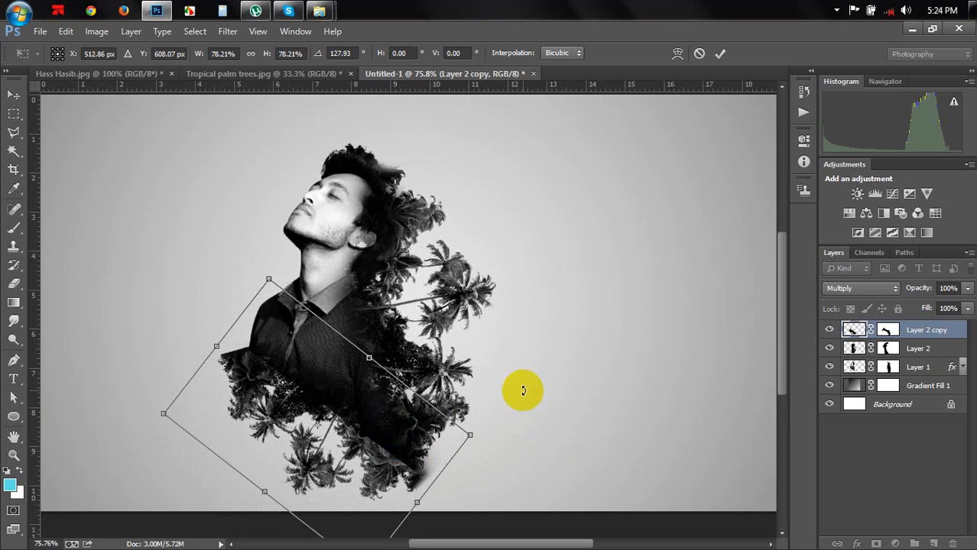
key("Return")
left_click_drag(442, 400, 401, 406)
Paint black on Layer 1's mask with a 150 px brush to fade the shirt's slanted lower edge, checking with Layer 2 copy temporarily hidden
left_click(883, 366)
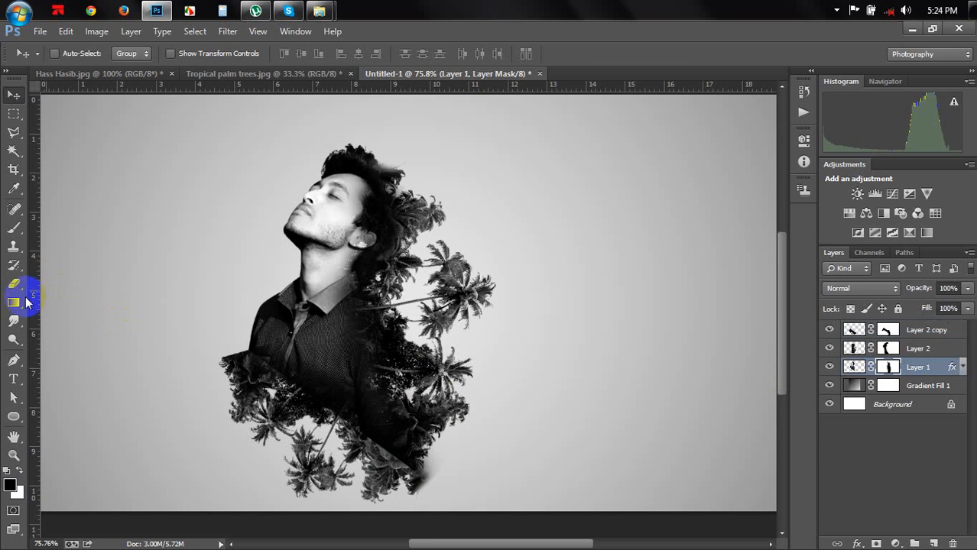
left_click(13, 227)
mouse_move(375, 462)
left_mouse_down()
mouse_move(385, 474)
mouse_move(355, 458)
mouse_move(443, 464)
mouse_move(375, 478)
mouse_move(290, 399)
mouse_move(247, 375)
mouse_move(212, 396)
mouse_move(393, 478)
left_mouse_up()
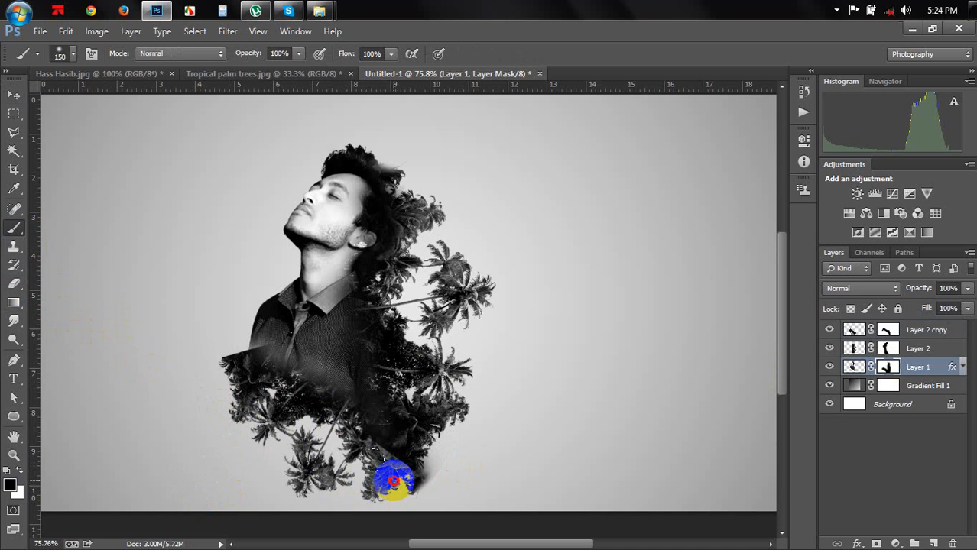
left_click(911, 350)
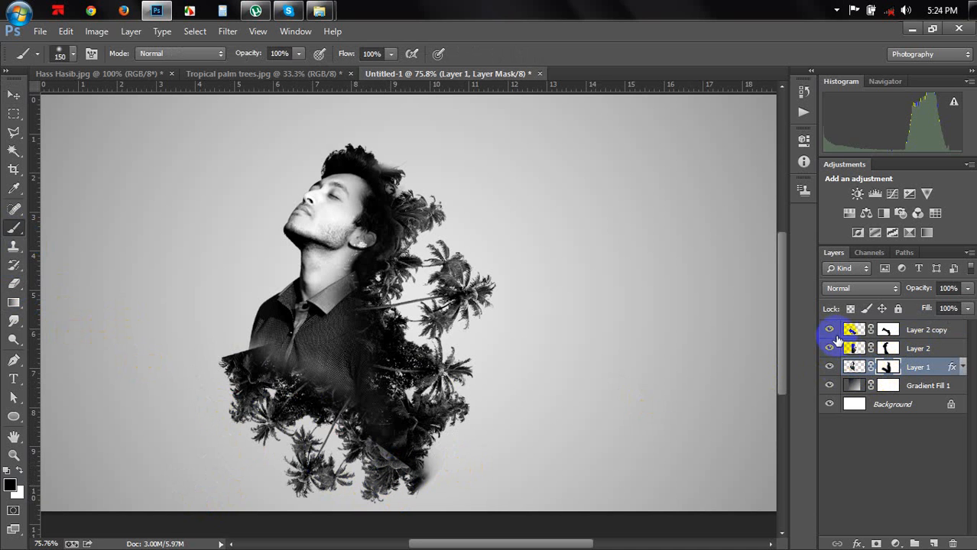
left_click_drag(394, 465, 392, 460)
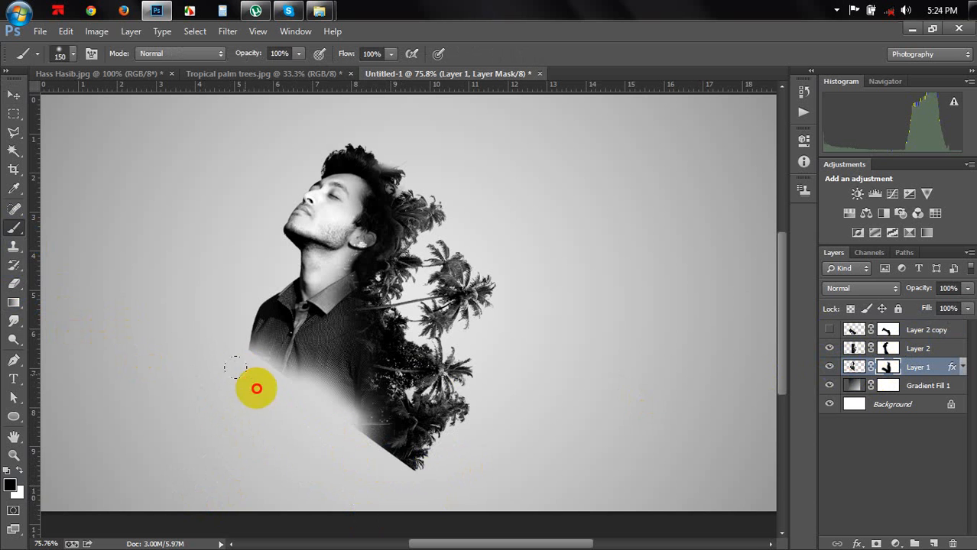
left_click(827, 331)
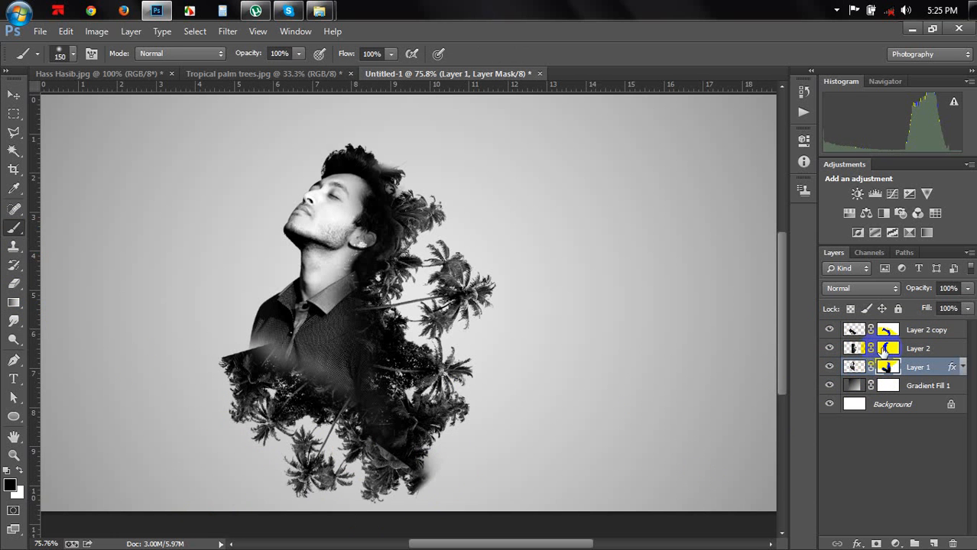
Try fading the palms' lower end on Layer 2's mask and the shirt's slanted corner on Layer 2 copy's mask with black brush strokes
left_click(885, 348)
mouse_move(414, 475)
left_mouse_down()
mouse_move(339, 453)
mouse_move(237, 496)
left_mouse_up()
left_click(887, 330)
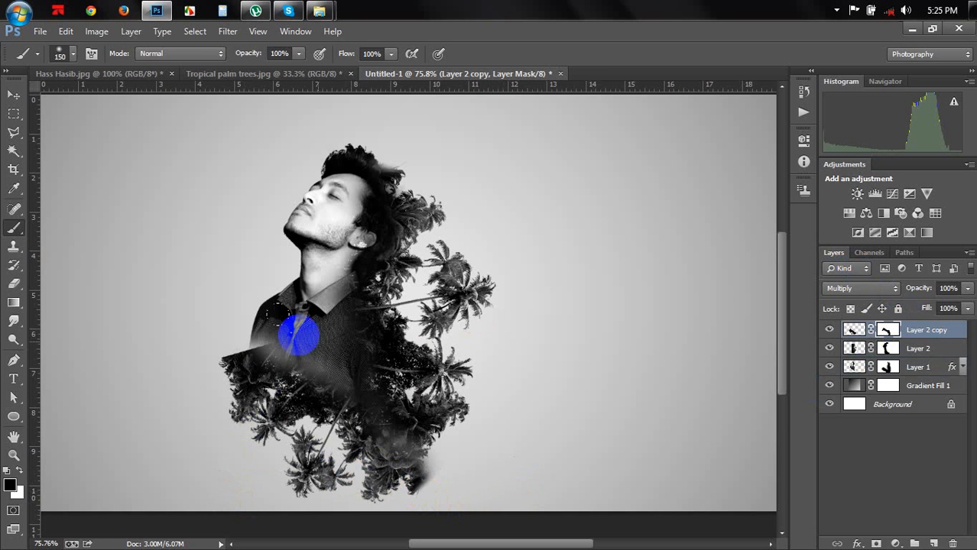
left_click_drag(296, 332, 229, 328)
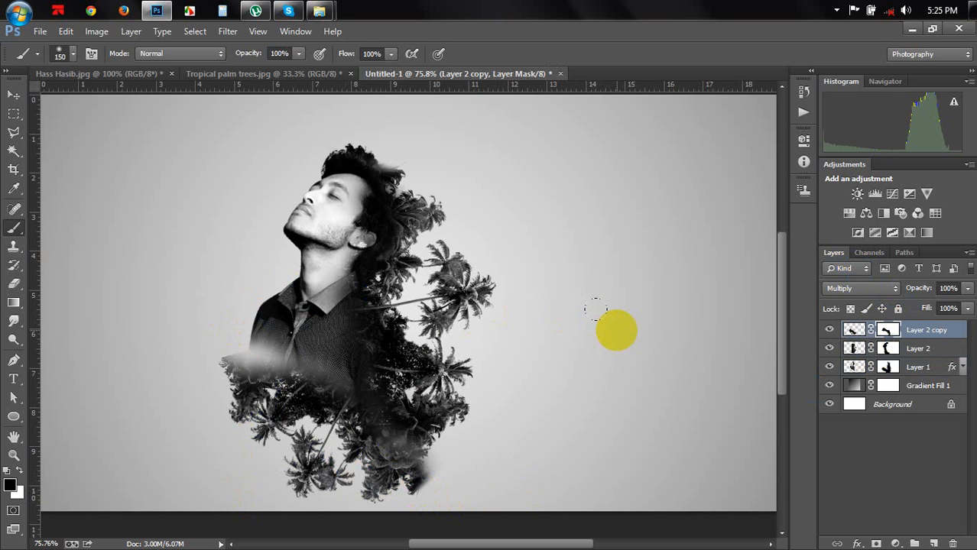
Undo the lower-body blending back to before the palm layer was duplicated, restoring the shirt's straight slanted edge
key("ctrl+alt+z")
key("ctrl+alt+z")
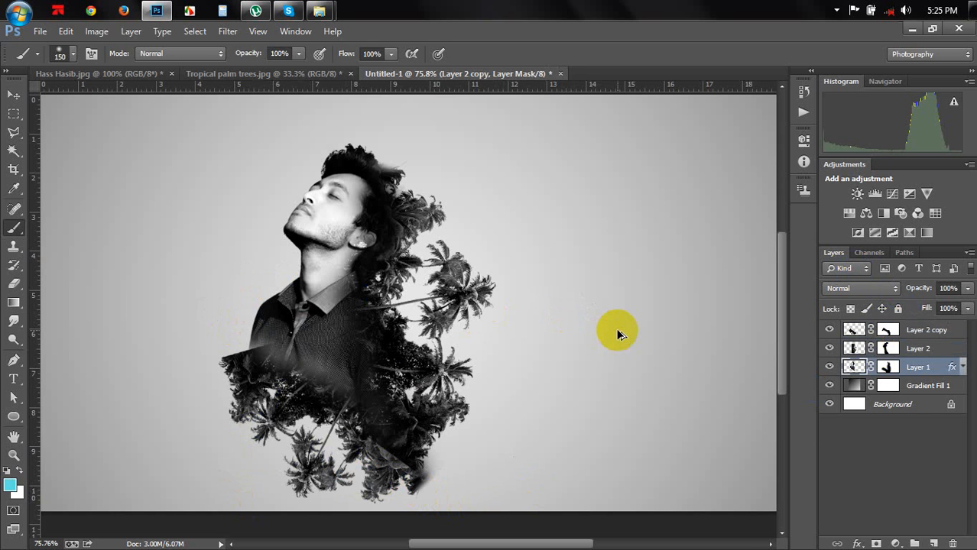
key("ctrl+alt+z")
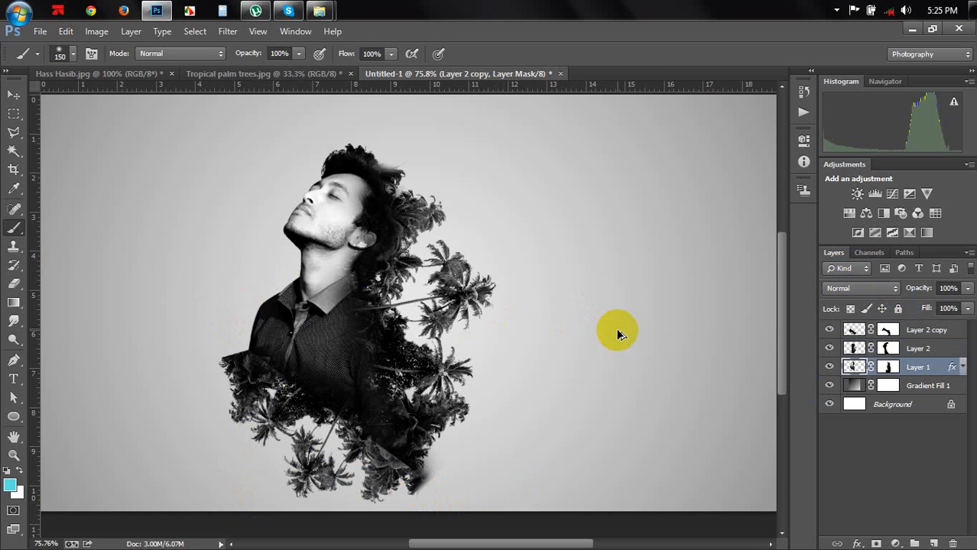
key("ctrl+alt+z")
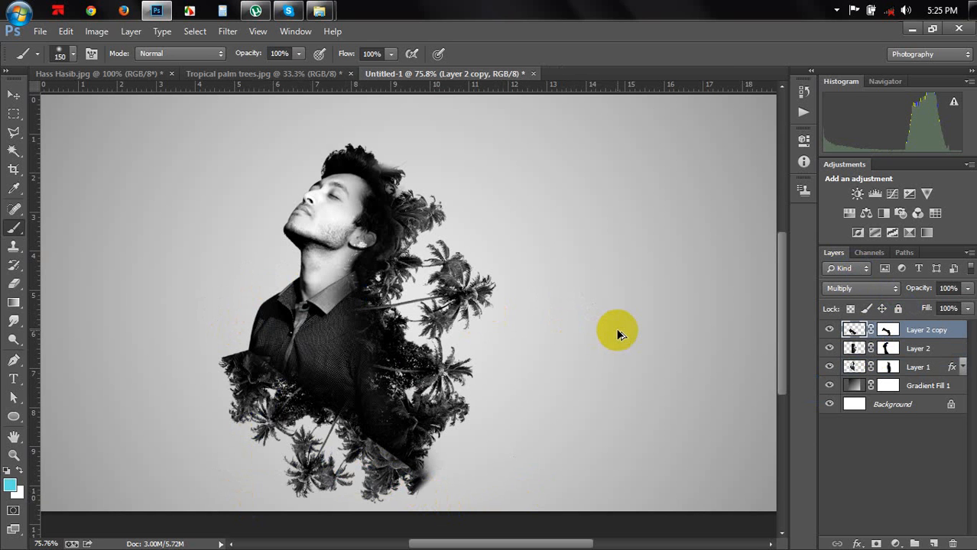
key("ctrl+alt+z")
key("ctrl+alt+z")
key("ctrl+alt+z")
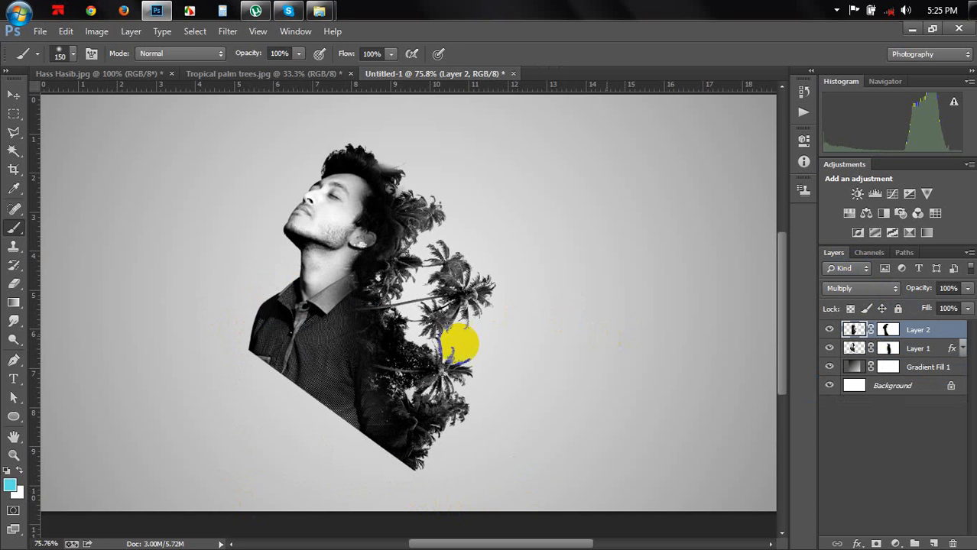
Select Layer 1 and Layer 2 and move them together rightward toward the middle of the canvas
left_click(11, 98)
scroll(419, 286, "down", 2)
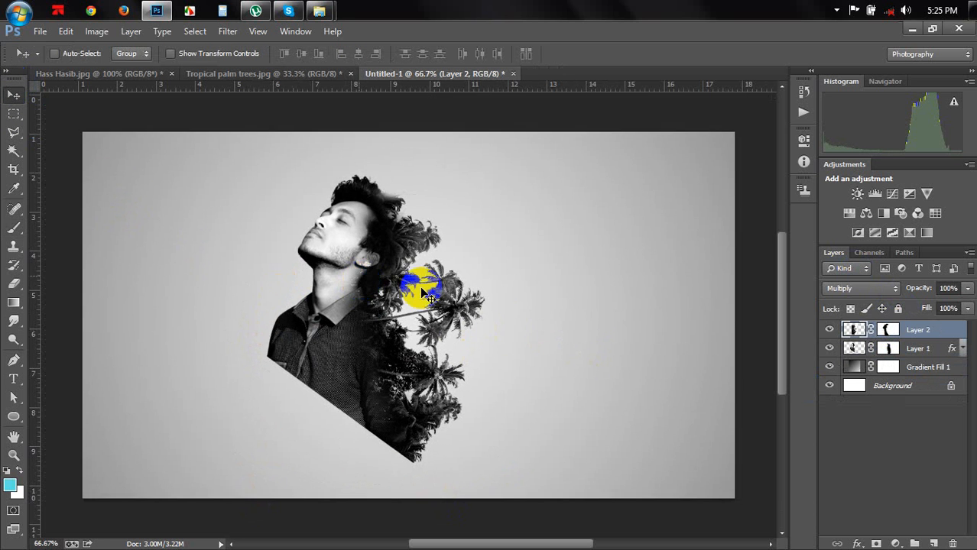
scroll(495, 329, "up", 1)
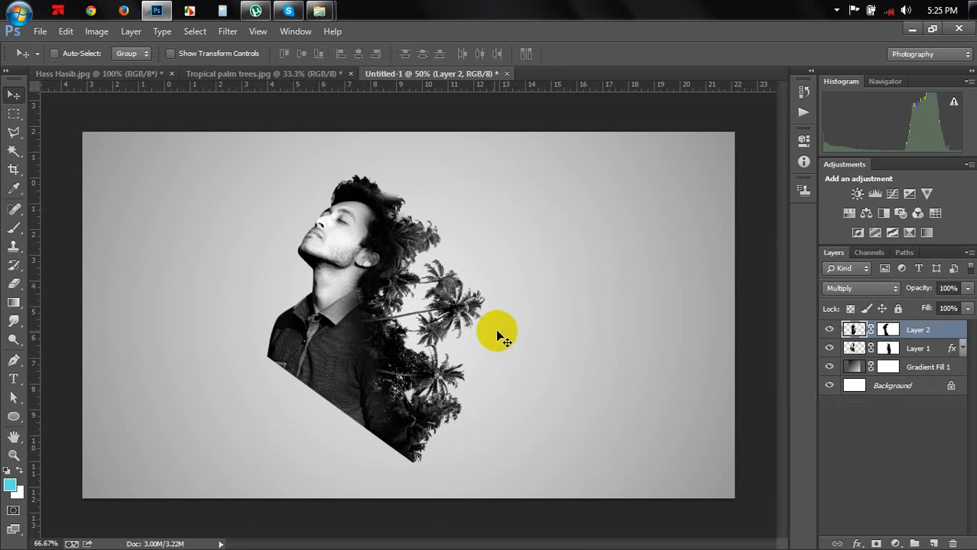
left_click(930, 348, "shift")
left_click_drag(588, 352, 623, 351)
scroll(406, 413, "down", 1)
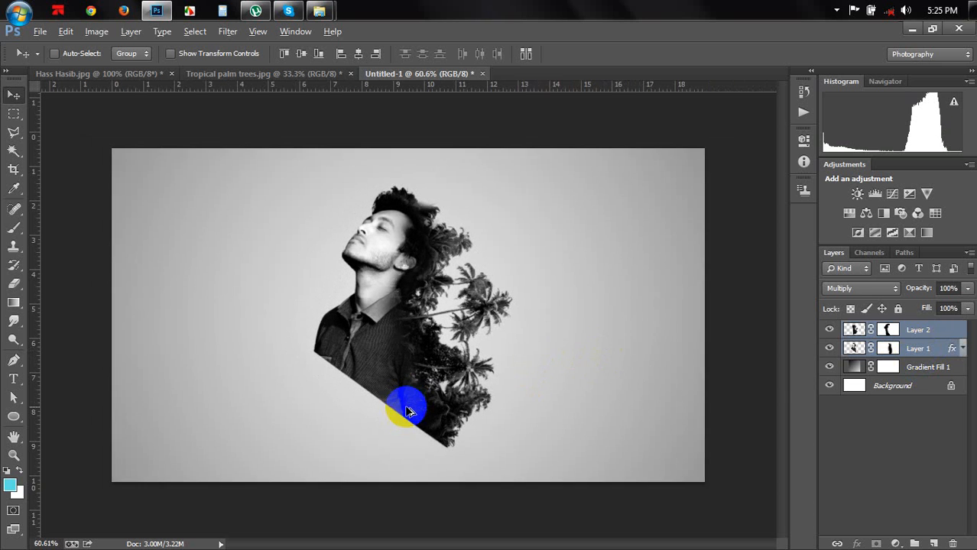
Draw a black 2 px diagonal line about 648 by 548 px along the shirt's slanted lower edge with the Line tool
scroll(407, 412, "up", 4)
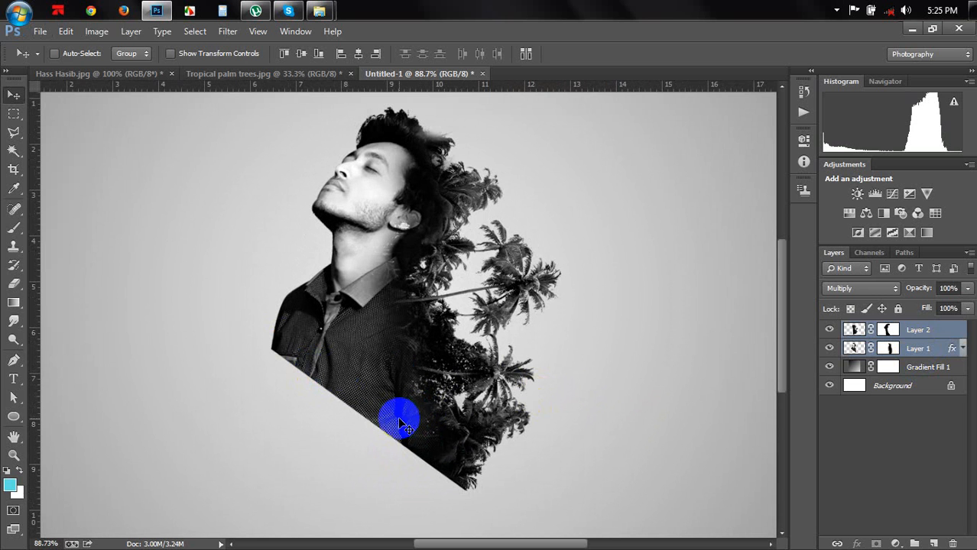
left_click(15, 393)
right_click(13, 419)
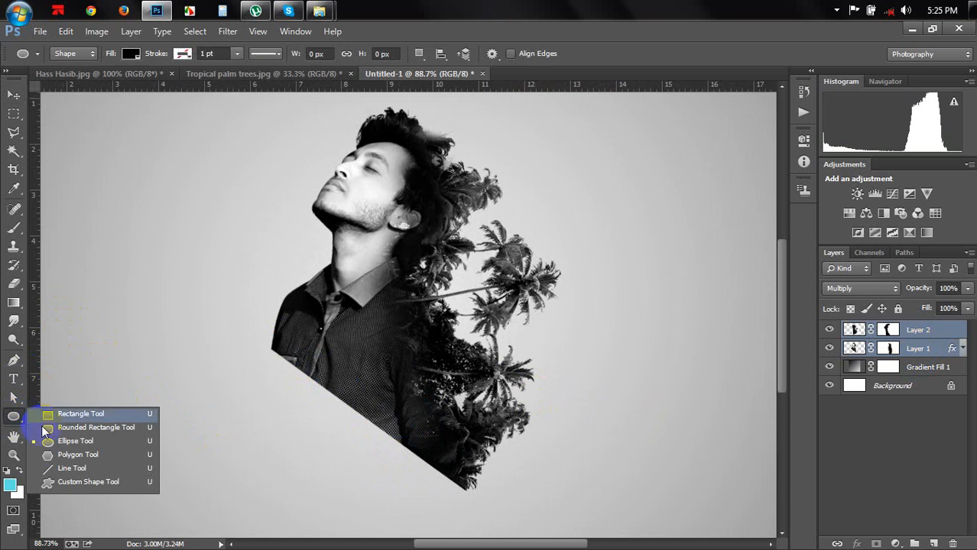
left_click(84, 470)
left_click_drag(87, 185, 498, 519)
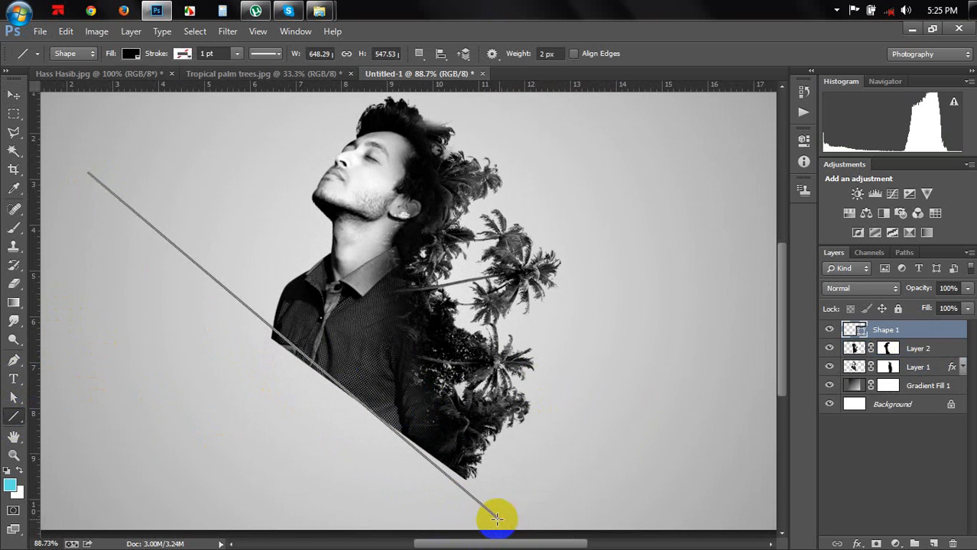
Move and rotate the line so it lies exactly along the shirt's slanted lower edge
left_click(13, 95)
left_click_drag(202, 243, 218, 266)
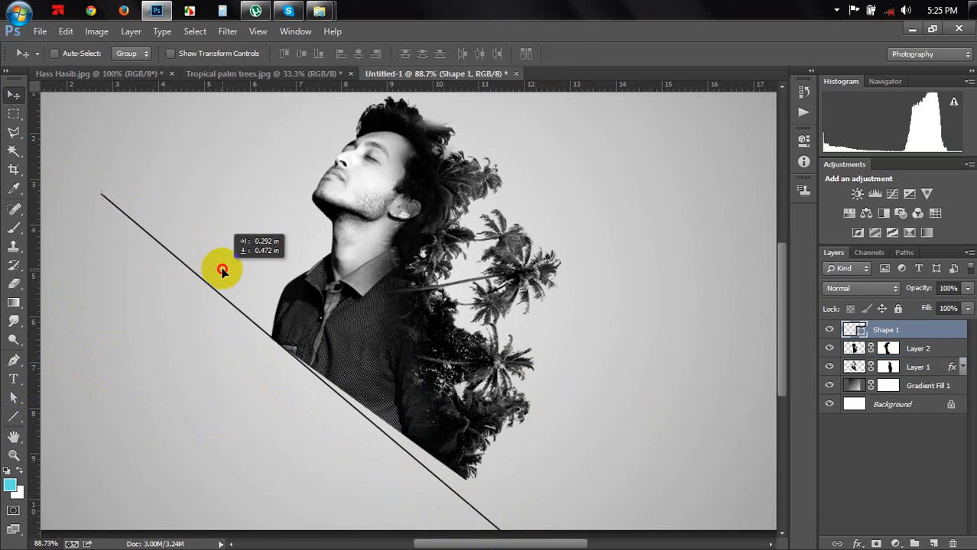
key("ctrl+t")
left_click_drag(603, 345, 634, 321)
key("Return")
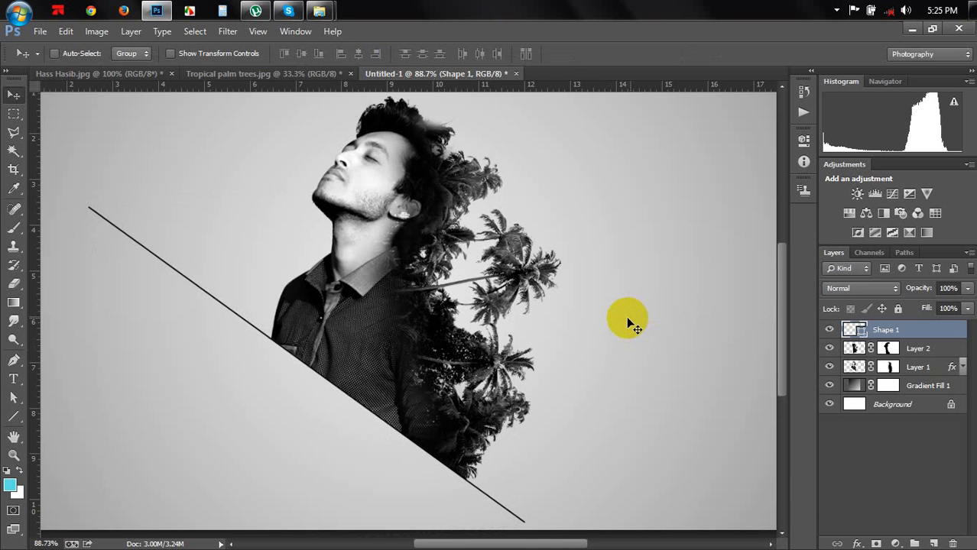
Duplicate the diagonal line three times parallel to the shirt's edge and free-transform the latest copy into a shorter line
scroll(620, 319, "down", 2)
left_click_drag(542, 425, 379, 335)
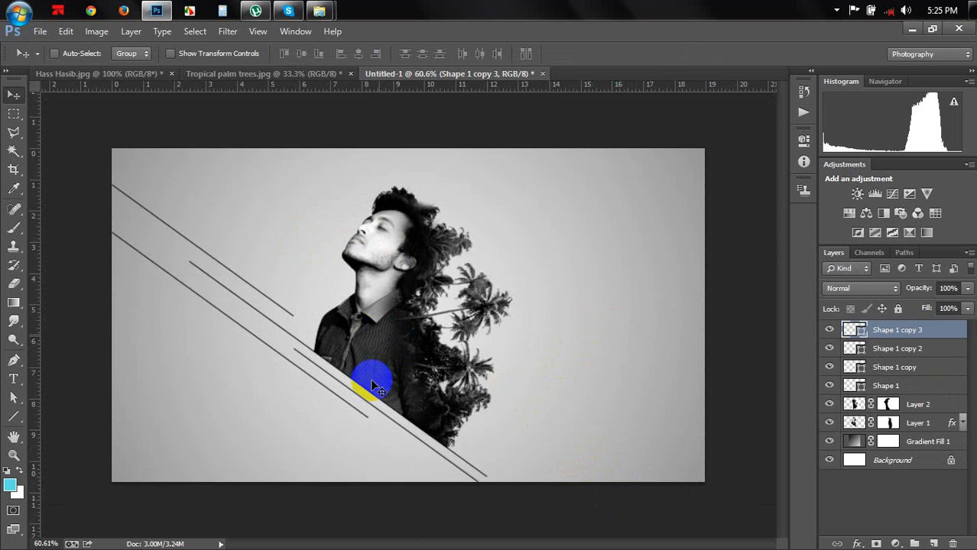
key("ctrl+t")
left_click_drag(368, 418, 496, 519)
key("Return")
Spread eight more copies of the shortened diagonal line over the lower-left and upper-right background
left_click_drag(474, 494, 558, 543)
left_click_drag(534, 512, 517, 192)
left_click_drag(540, 223, 628, 331)
left_click_drag(628, 330, 609, 242)
left_click_drag(609, 243, 721, 363)
left_click_drag(721, 362, 404, 153)
left_click(406, 157, "alt")
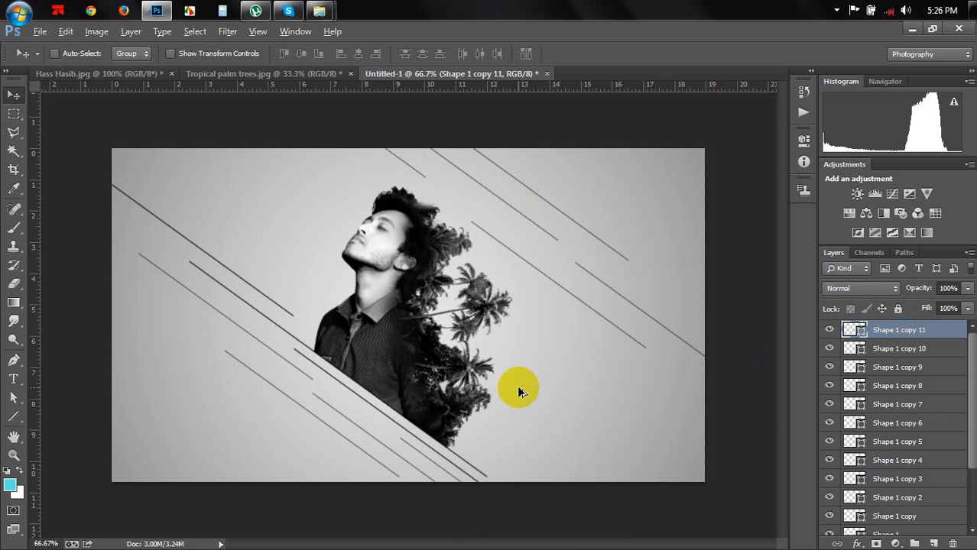
key("ctrl+plus")
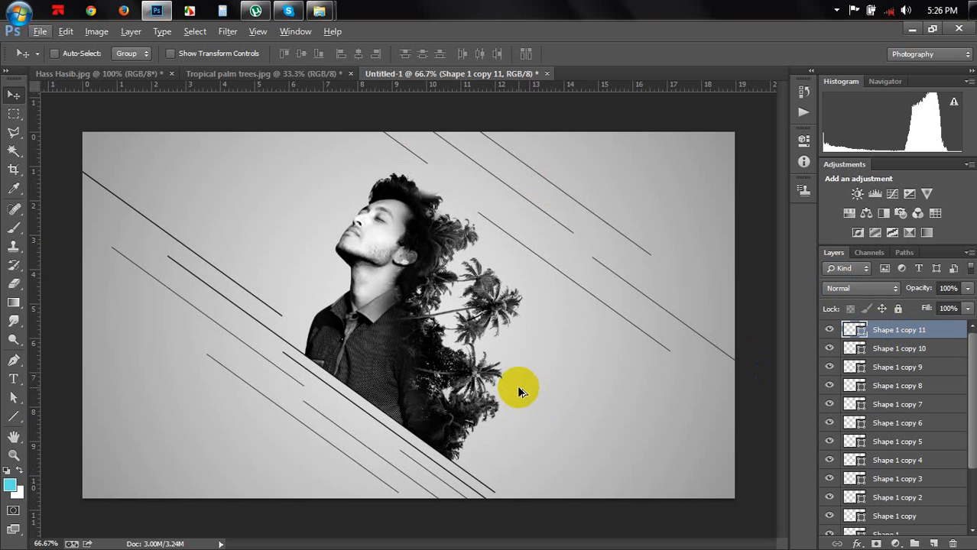
Create a new layer above the lines and set the foreground colour to bright cyan 00dfe6
left_click(932, 544)
left_click(12, 485)
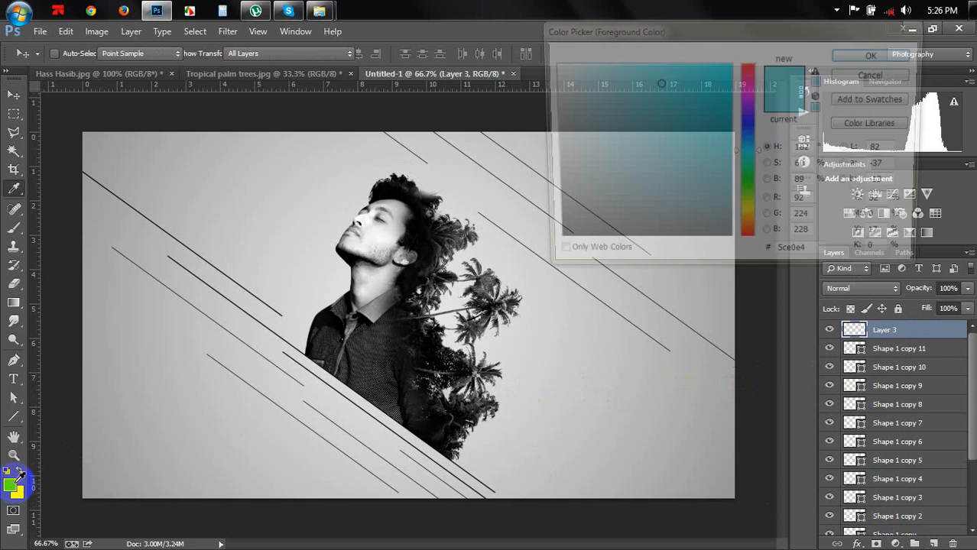
left_click_drag(724, 94, 733, 79)
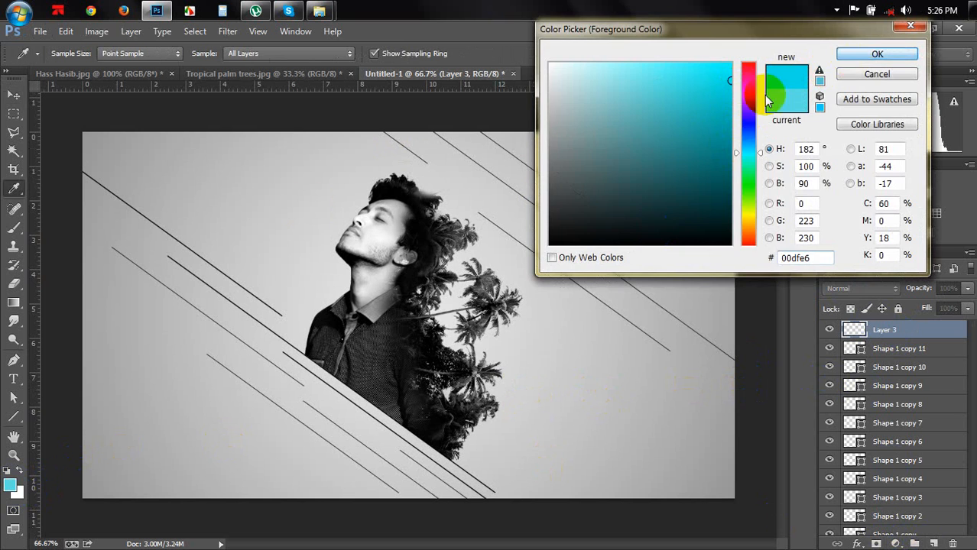
key("Return")
Paint a soft cyan glow on Layer 3 beside the man's chest with a 472 px brush at 0% hardness
left_click(13, 227)
right_click(299, 294)
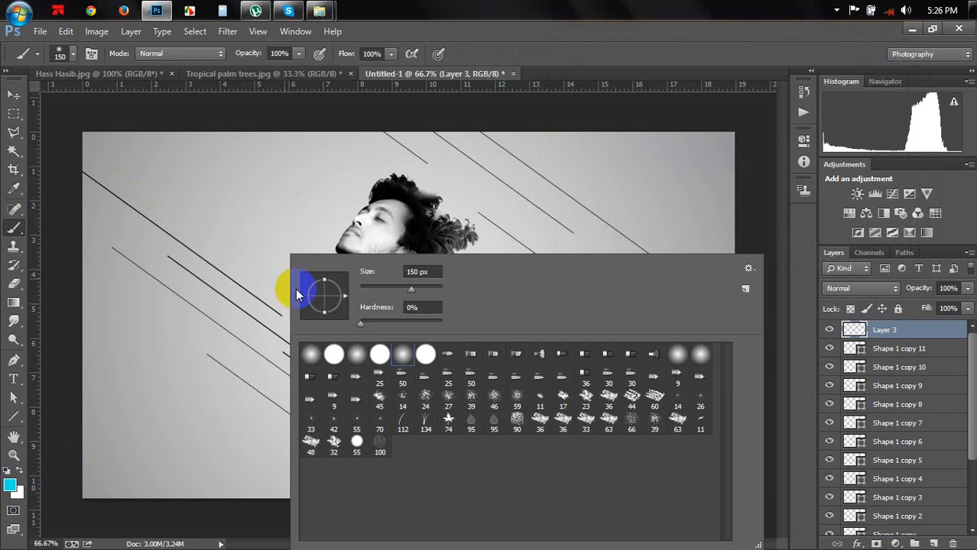
left_click(433, 292)
left_click(261, 301)
left_click(262, 302)
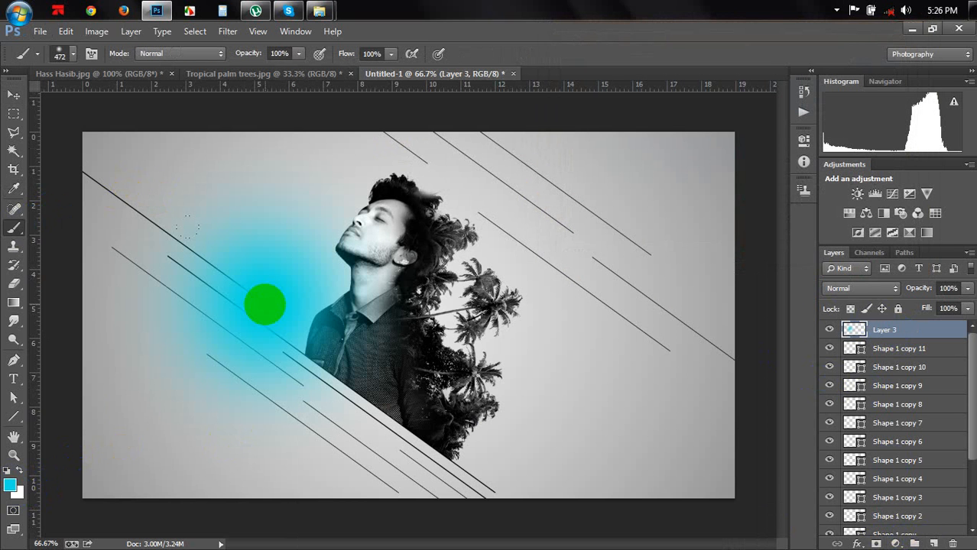
Add a soft white core to the centre of the cyan glow with a 250 px brush
left_click(19, 470)
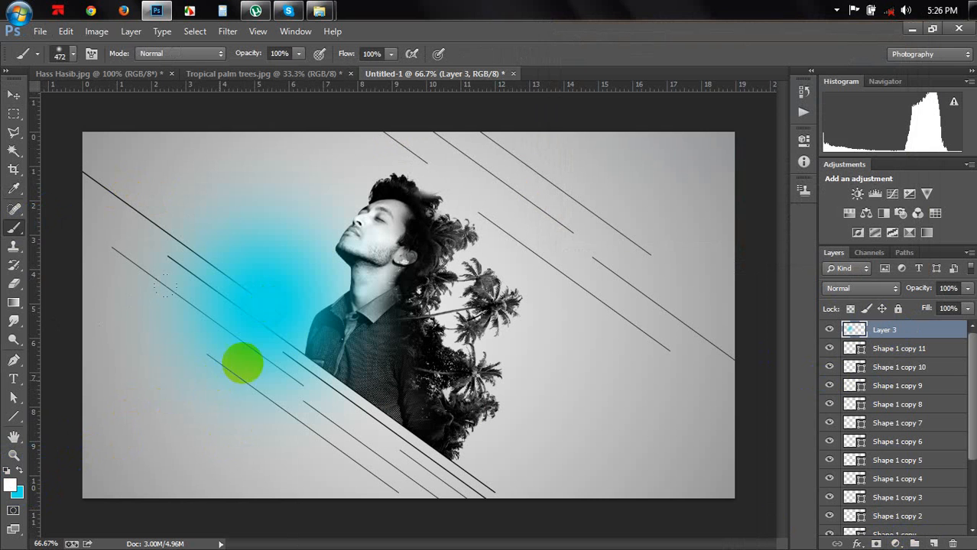
key("bracketleft")
left_click(278, 298)
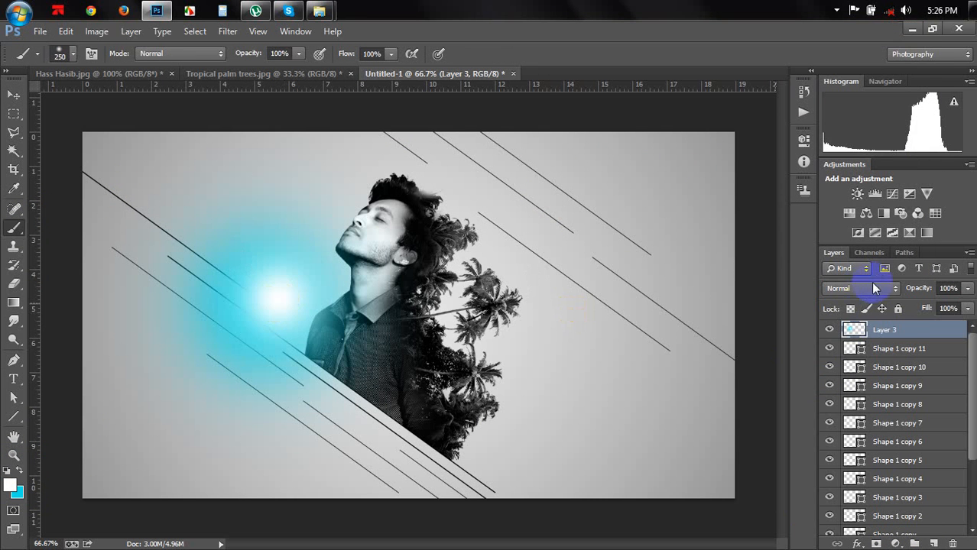
Set Layer 3's blend mode to Screen and shift the glow closer to the man's shoulder
left_click_drag(873, 284, 837, 122)
left_click(13, 95)
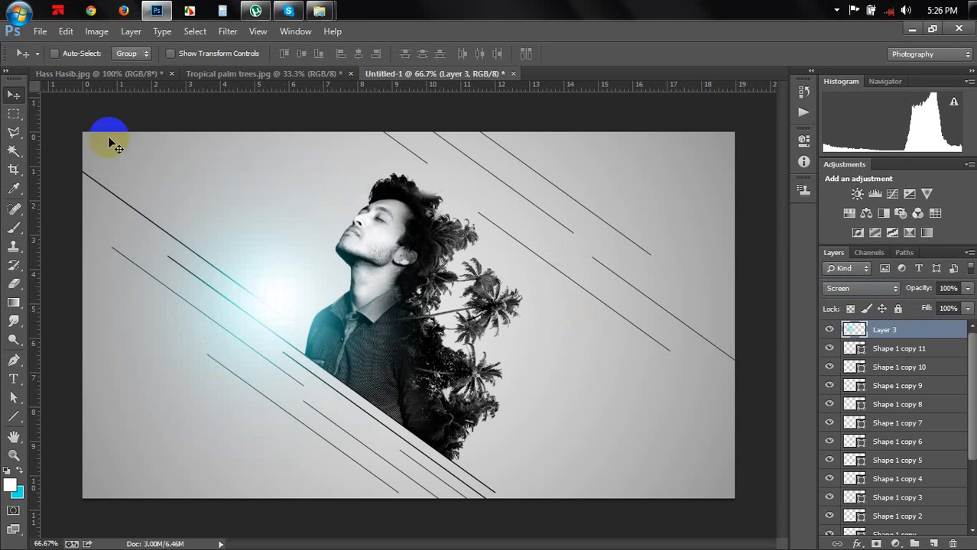
mouse_move(473, 329)
left_mouse_down()
mouse_move(535, 295)
mouse_move(545, 197)
mouse_move(369, 304)
mouse_move(405, 303)
left_mouse_up()
Set the foreground colour to orange d68434 and activate the Brush tool
left_click(18, 490)
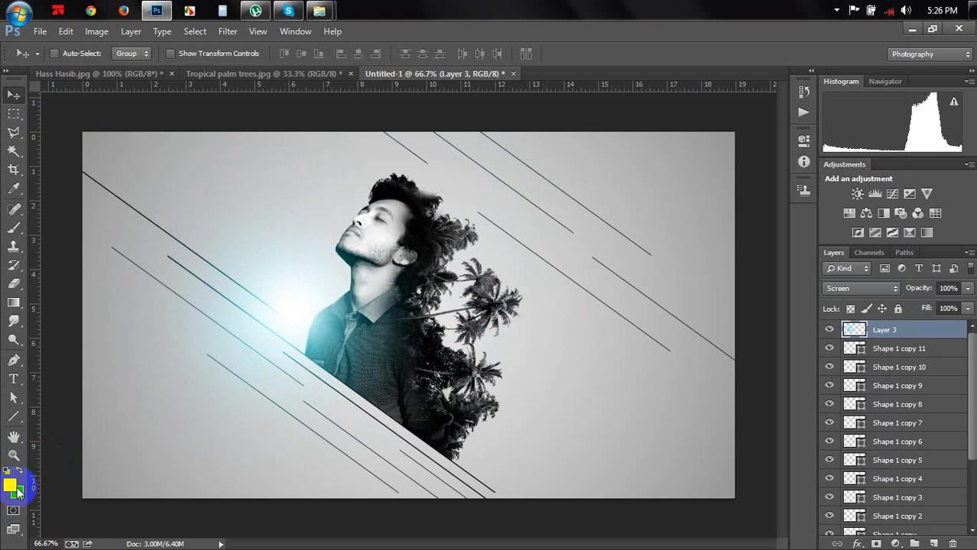
left_click(15, 490)
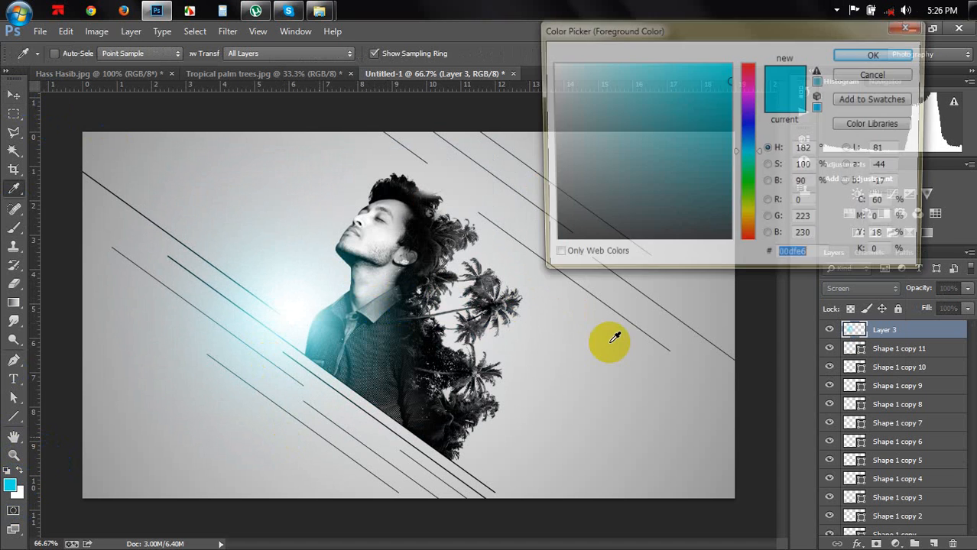
left_click(750, 233)
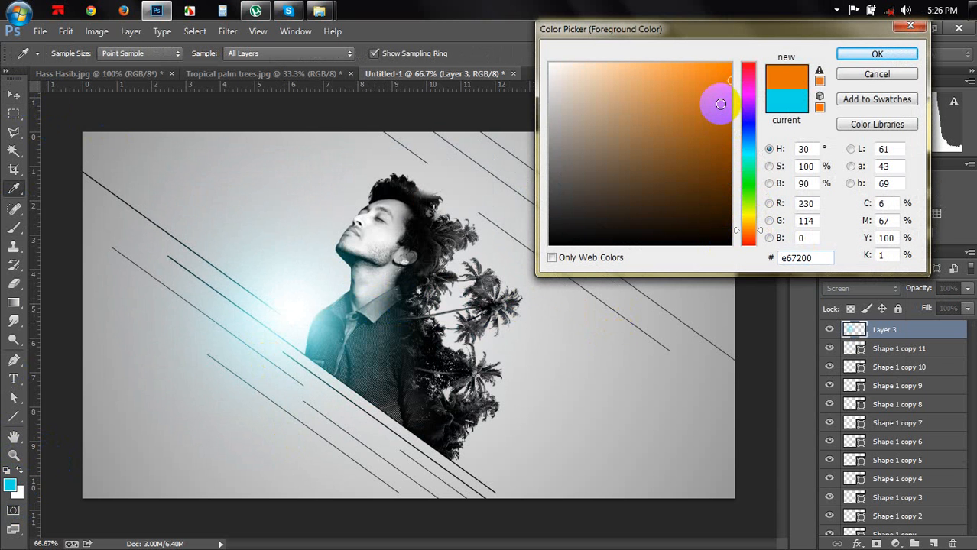
left_click_drag(717, 100, 687, 92)
left_click(873, 54)
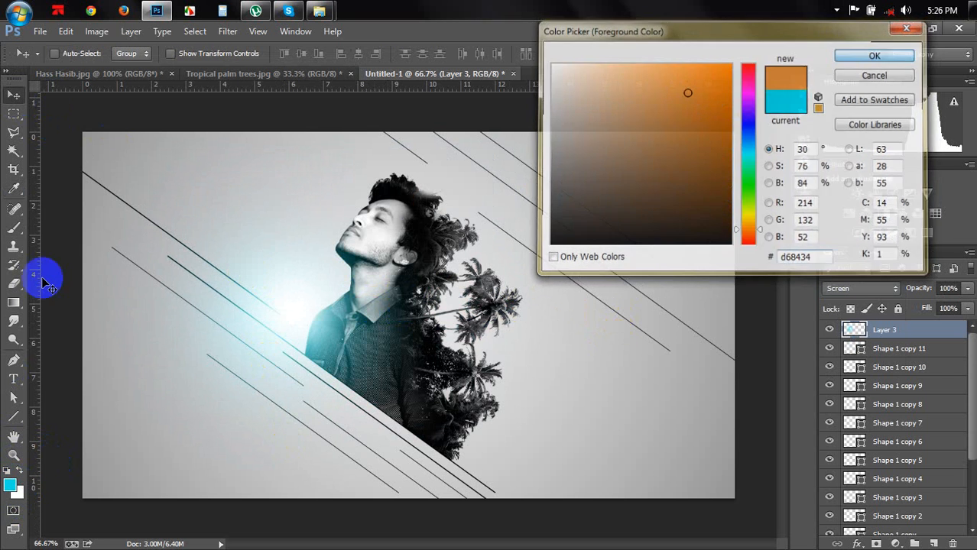
left_click(14, 227)
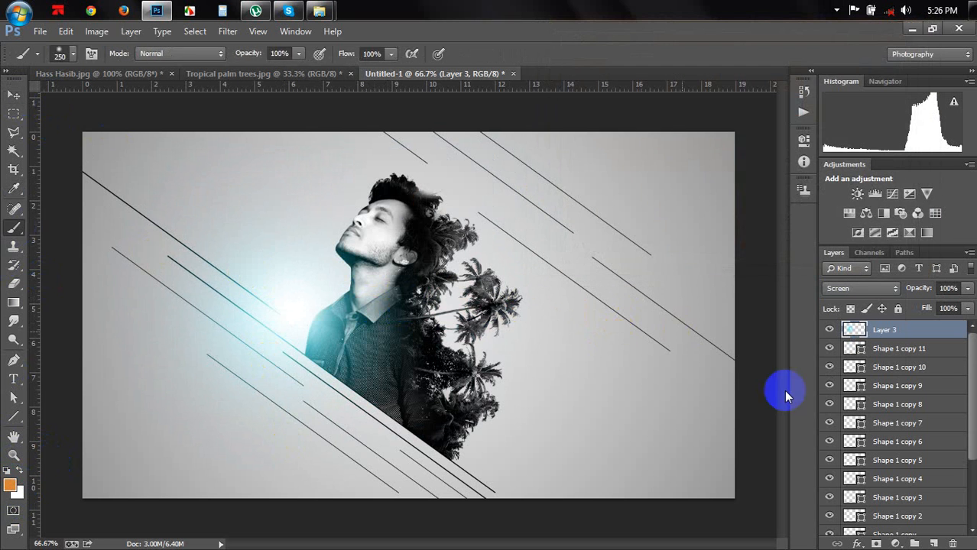
Try a soft orange glow beside the palms on a new layer with a 400 px brush and delete that layer
left_click(934, 543)
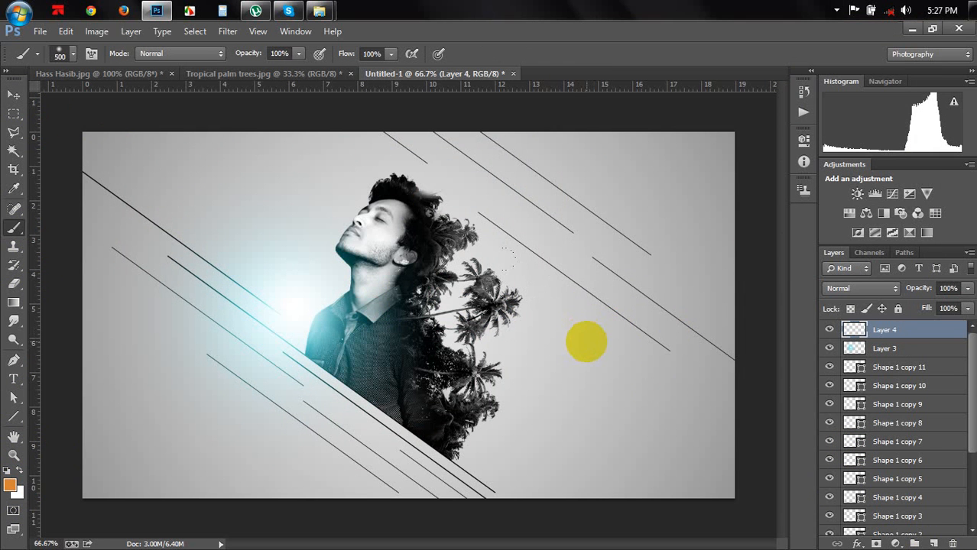
left_click(585, 305)
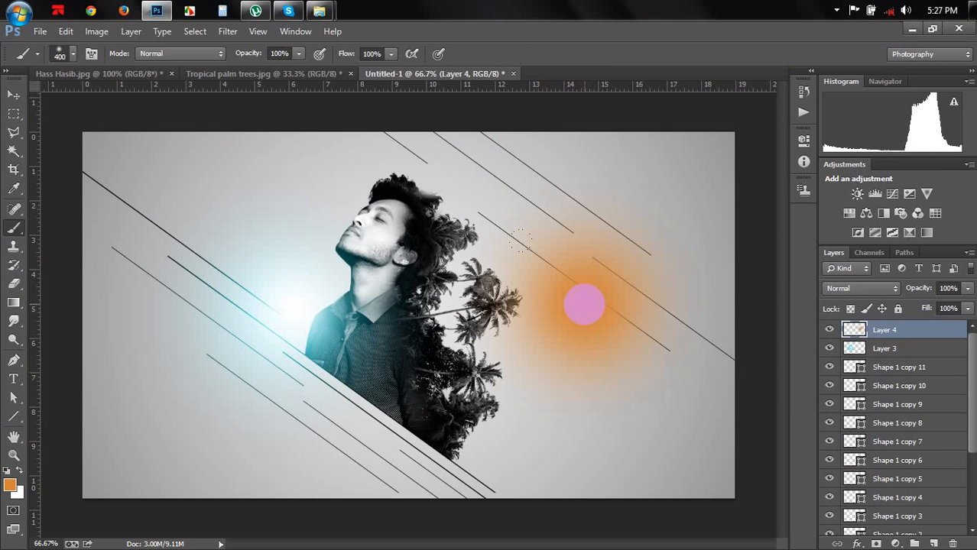
left_click(585, 305)
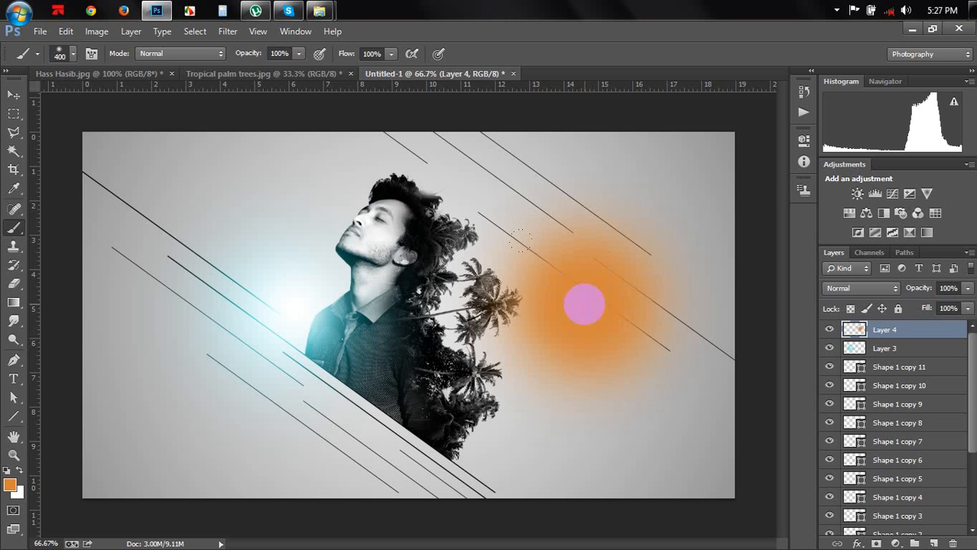
left_click(584, 305)
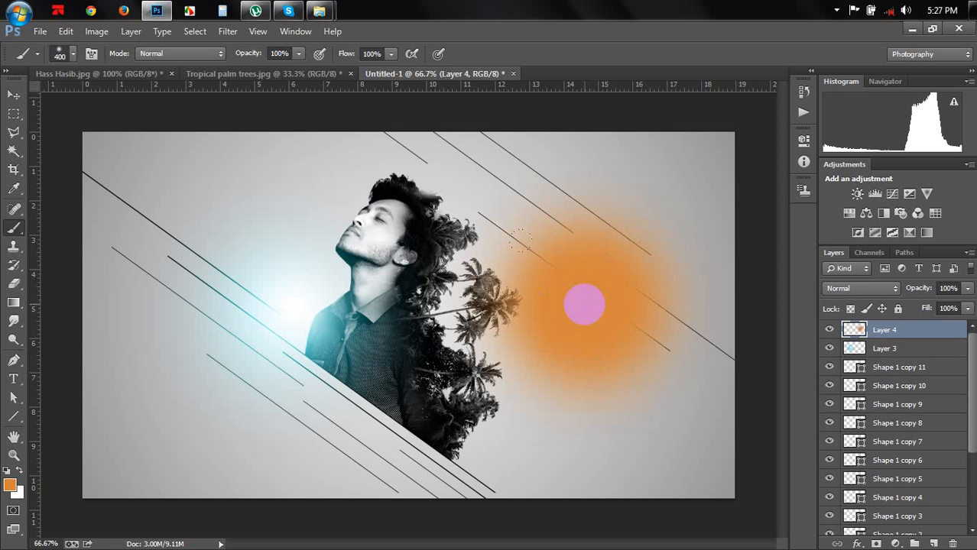
left_click(952, 543)
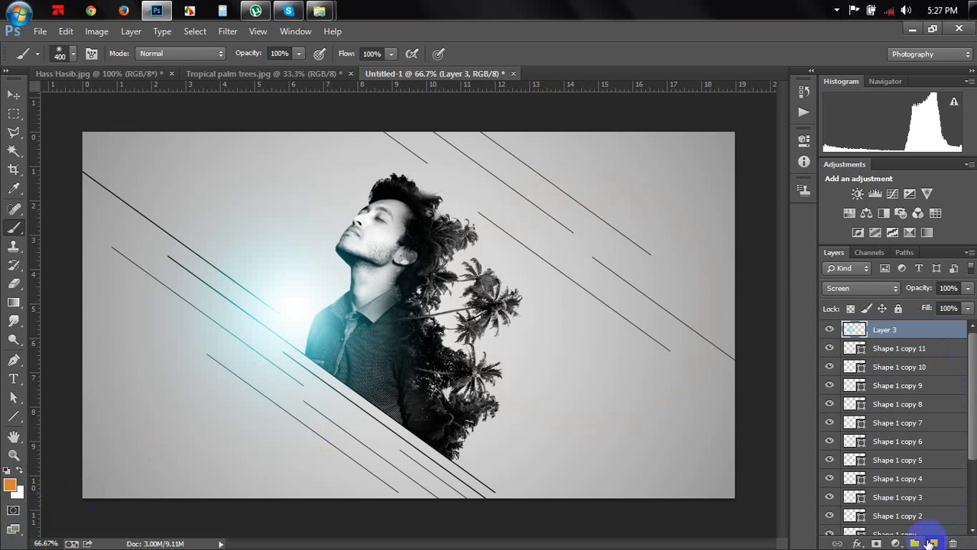
Create a new layer above the cyan glow and set the foreground colour to a brighter, fully saturated orange for the brush
left_click(10, 485)
left_click_drag(676, 87, 730, 65)
left_click(871, 55)
key("b")
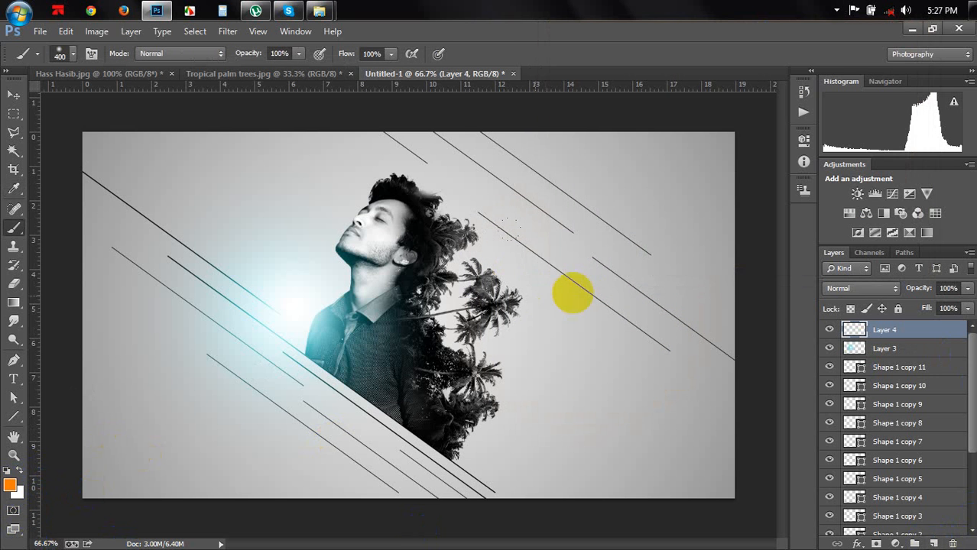
Paint an orange 400 px glow beside the palms on Layer 4 and add a white core at its centre with a 175 px brush
left_click(578, 284)
left_click(578, 285)
left_click(20, 472)
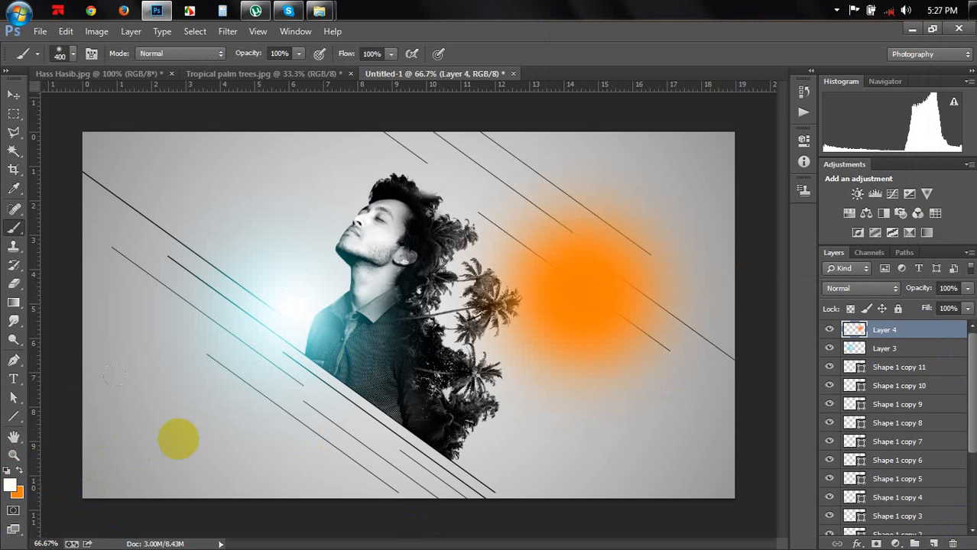
key("bracketleft")
key("bracketleft")
key("bracketleft")
left_click(586, 294)
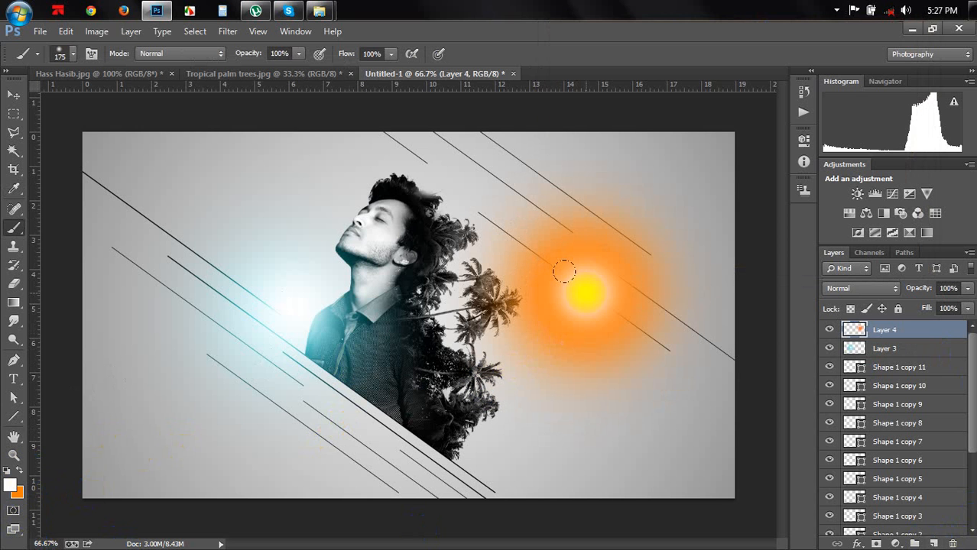
Set Layer 4's blend mode to Screen and move the orange glow up against the palm trees
left_click(840, 289)
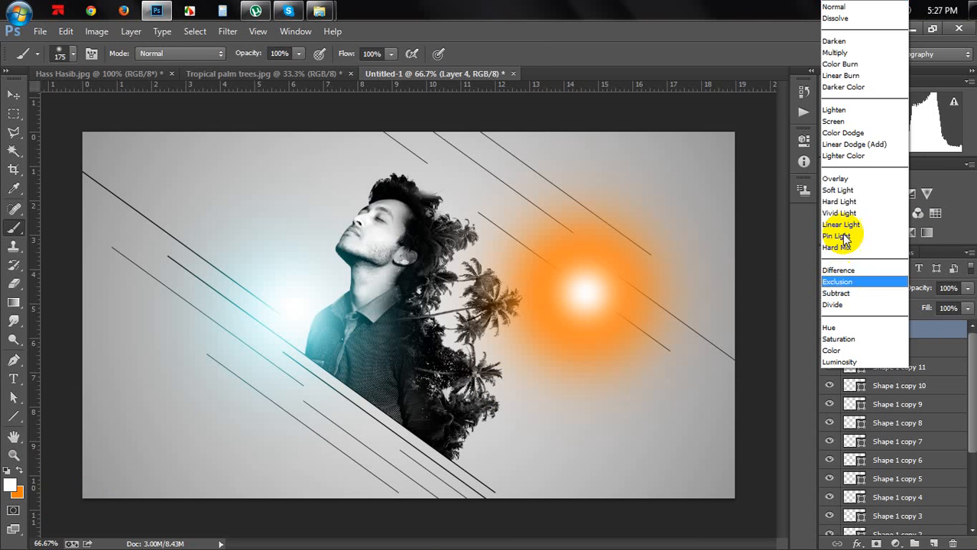
left_click(850, 121)
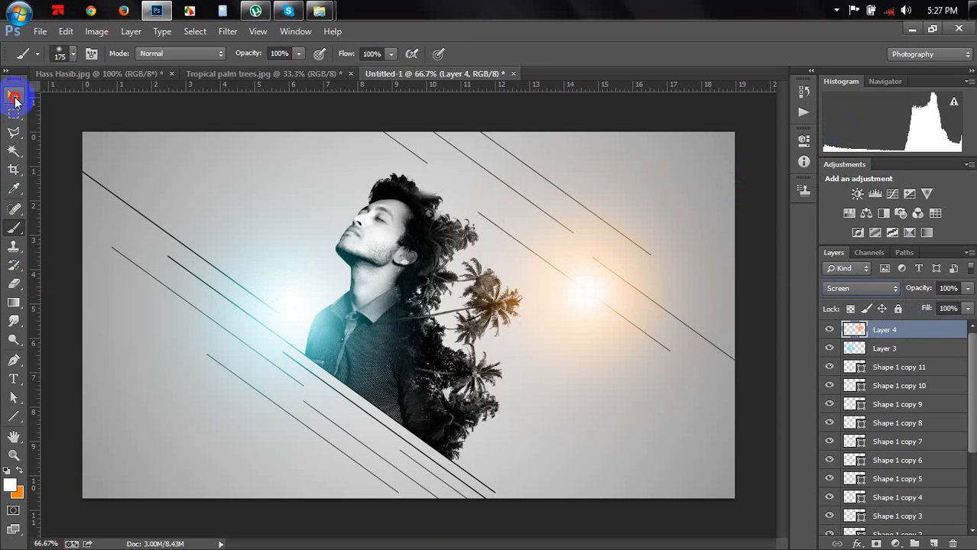
left_click(13, 97)
left_click_drag(612, 225, 573, 208)
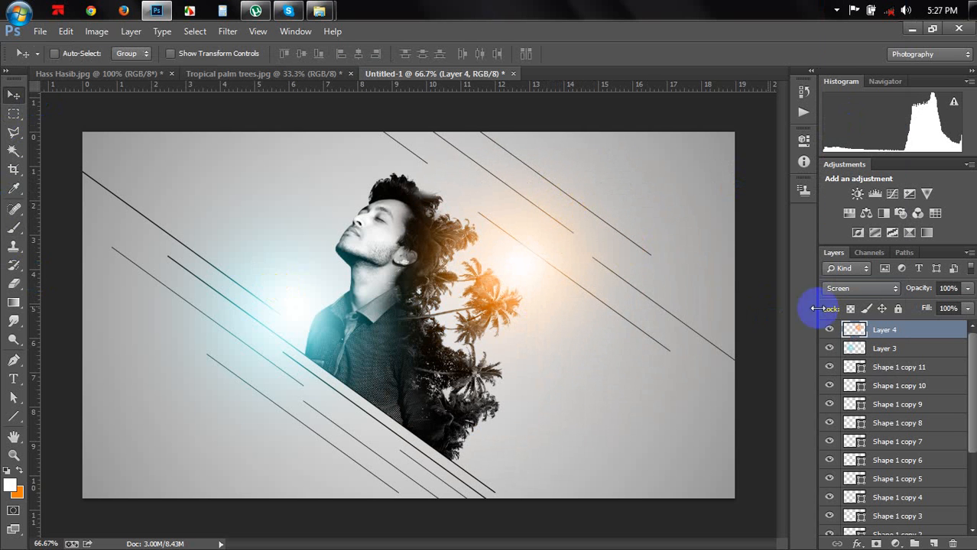
Enlarge the cyan glow on Layer 3 with Free Transform and shift its centre down below the man's shoulder
left_click(861, 348)
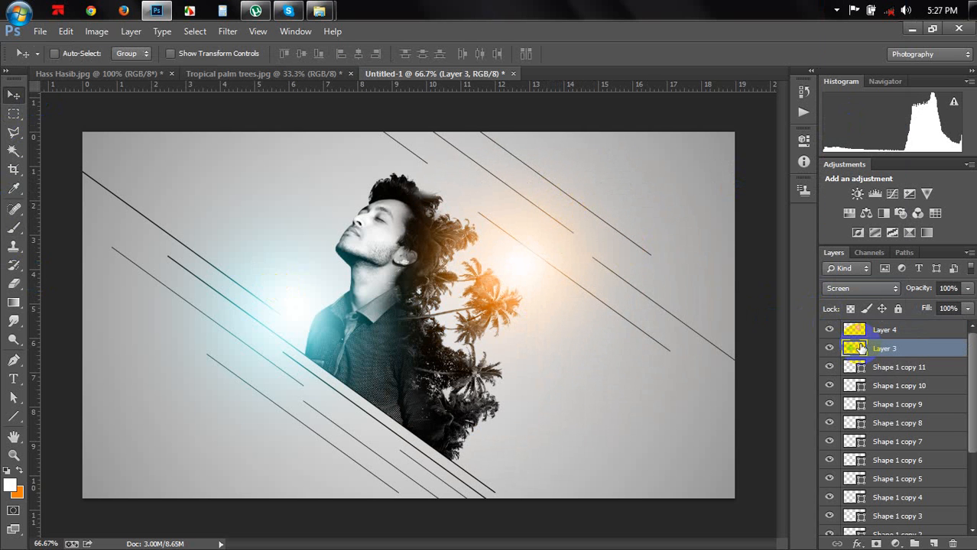
key("ctrl+t")
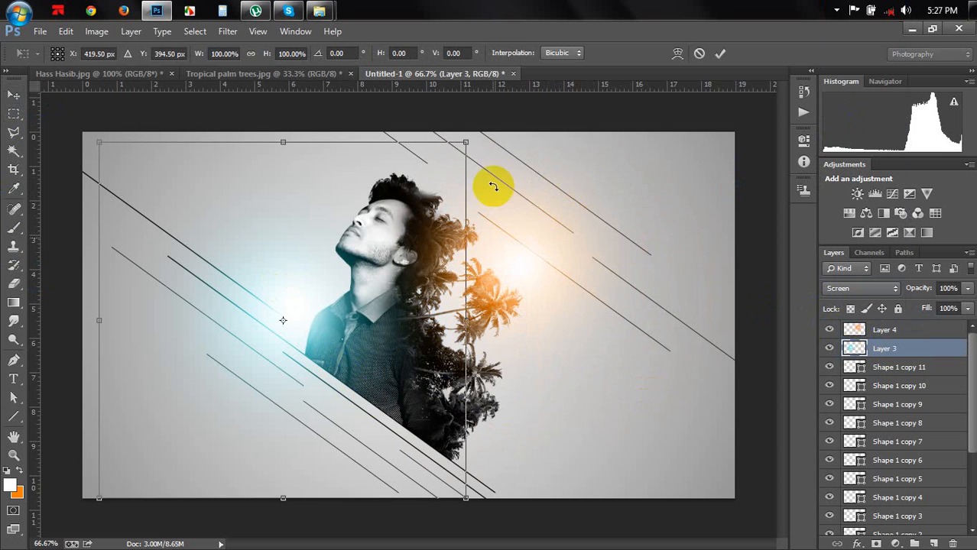
left_click_drag(621, 67, 649, 51)
left_click_drag(535, 253, 466, 321)
key("Return")
Select the area below the man's diagonal cut with the Polygonal Lasso, delete Layer 3's glow there and deselect
left_click(14, 132)
left_click(76, 206)
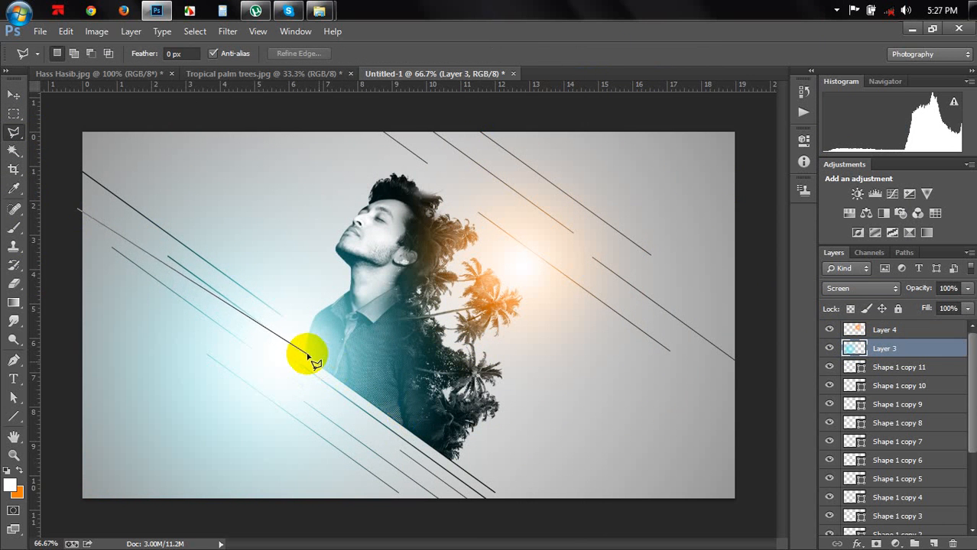
left_click(558, 533)
left_click(40, 528)
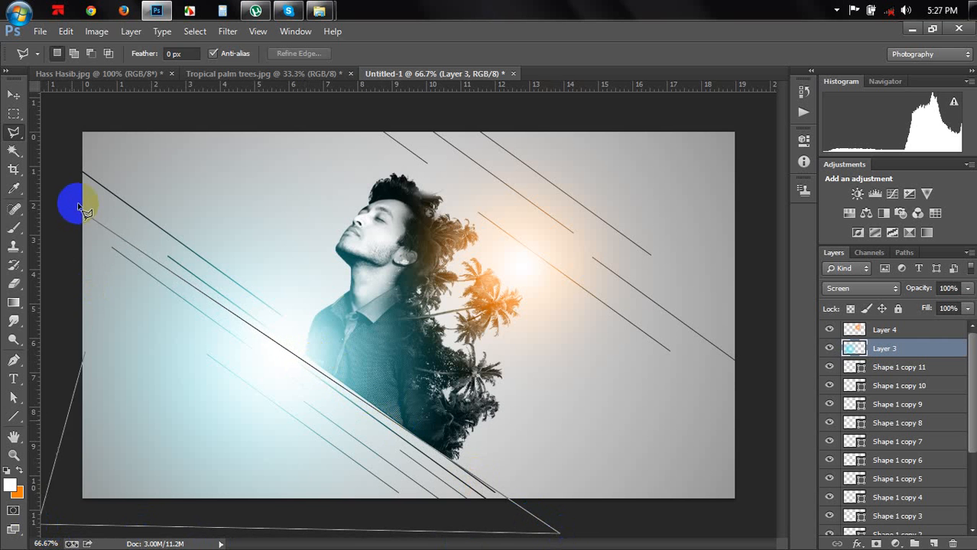
left_click(80, 212)
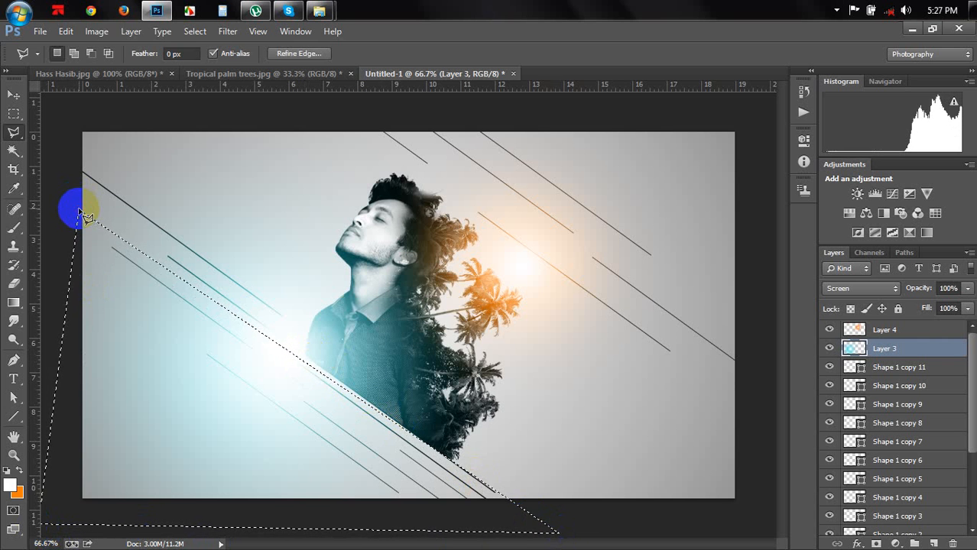
key("Delete")
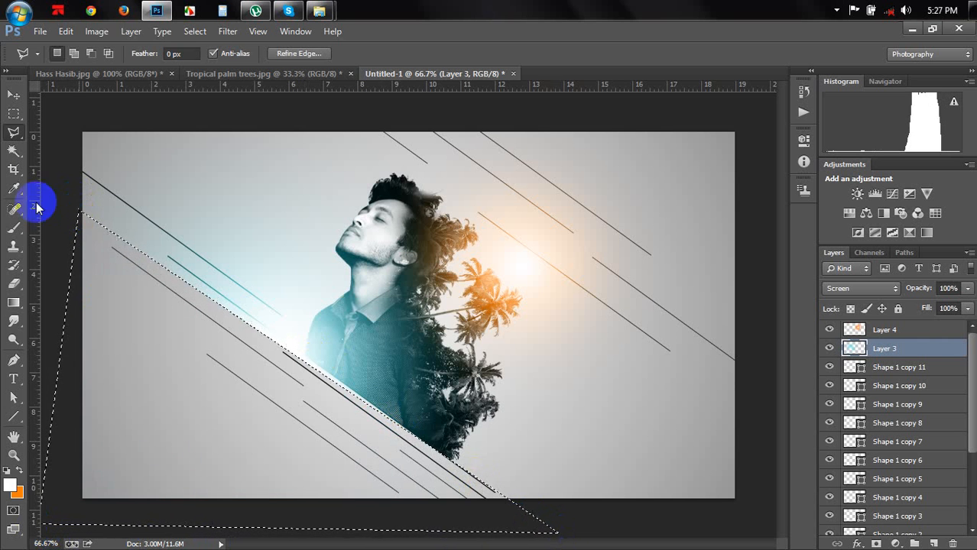
left_click(13, 95)
key("ctrl+d")
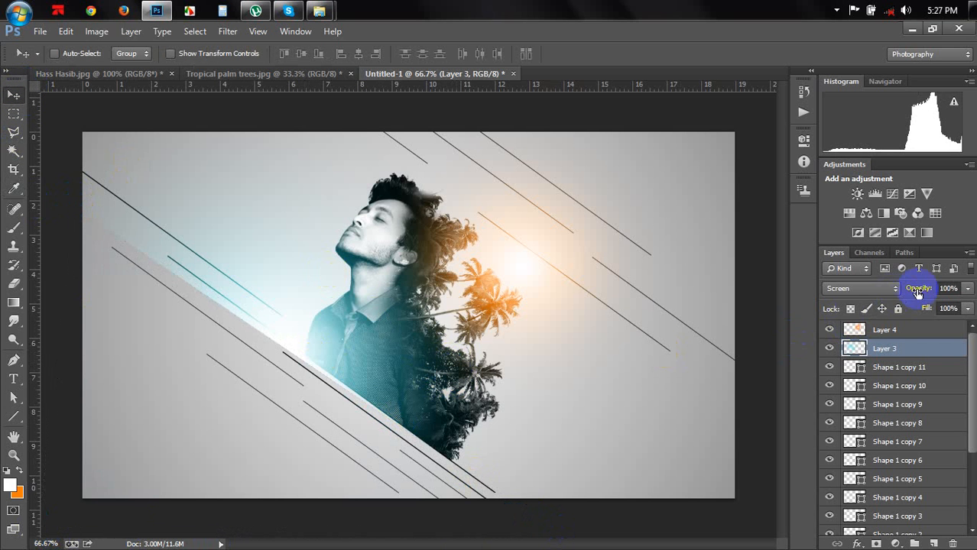
Lower Layer 3's opacity to 62% and flip the shifted cyan glow horizontally
left_click_drag(903, 289, 893, 289)
left_click_drag(437, 382, 467, 418)
key("ctrl+t")
right_click(392, 387)
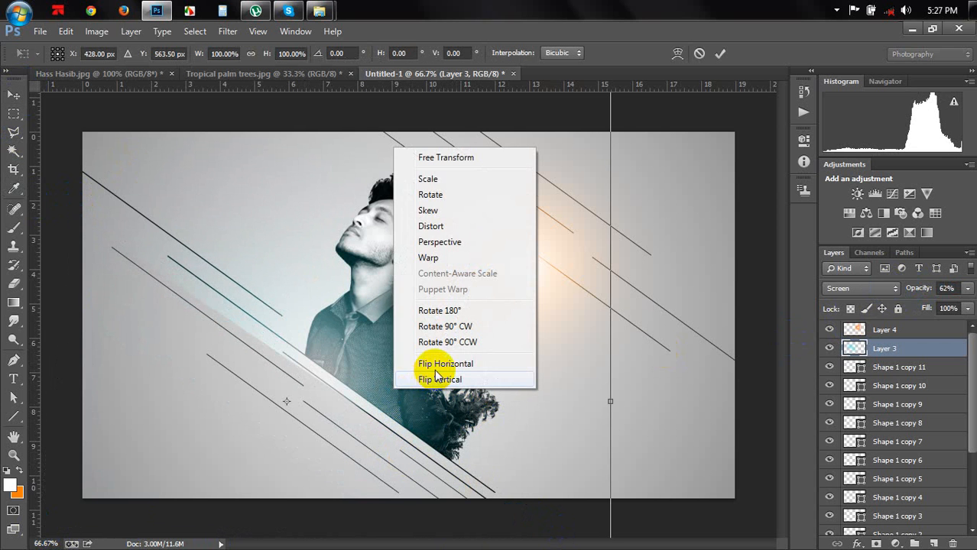
left_click(436, 366)
Rotate the flipped glow about 108° counterclockwise and align its cut edge with the diagonal below the man
left_click_drag(653, 370, 224, 360)
left_click_drag(380, 375, 531, 339)
left_click_drag(109, 233, 223, 117)
left_click_drag(523, 407, 458, 432)
left_click_drag(85, 508, 67, 465)
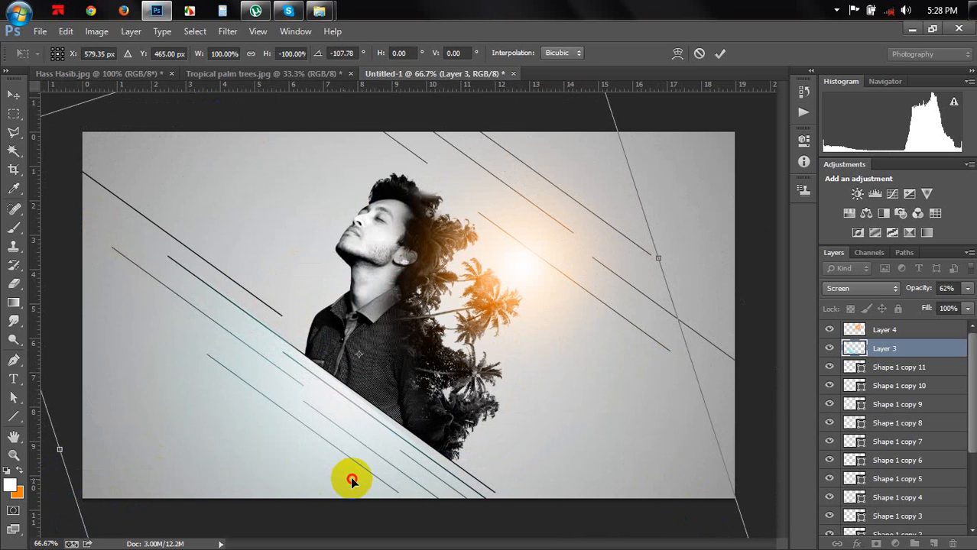
left_click_drag(351, 480, 356, 483)
key("Return")
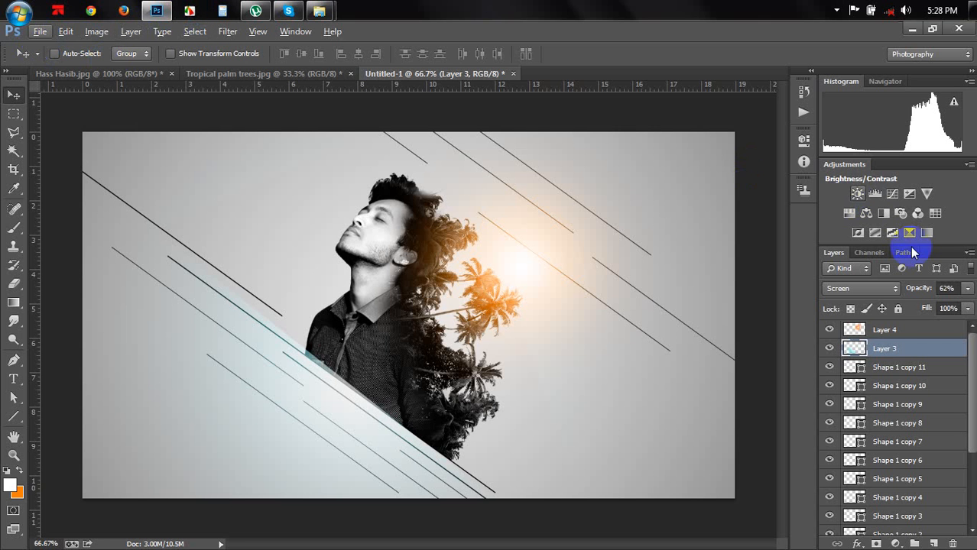
Stamp all visible layers into a new layer above Layer 4 and apply Unsharp Mask with amount 5%, radius 1.0 and threshold 0
left_click(880, 346)
left_click(889, 330)
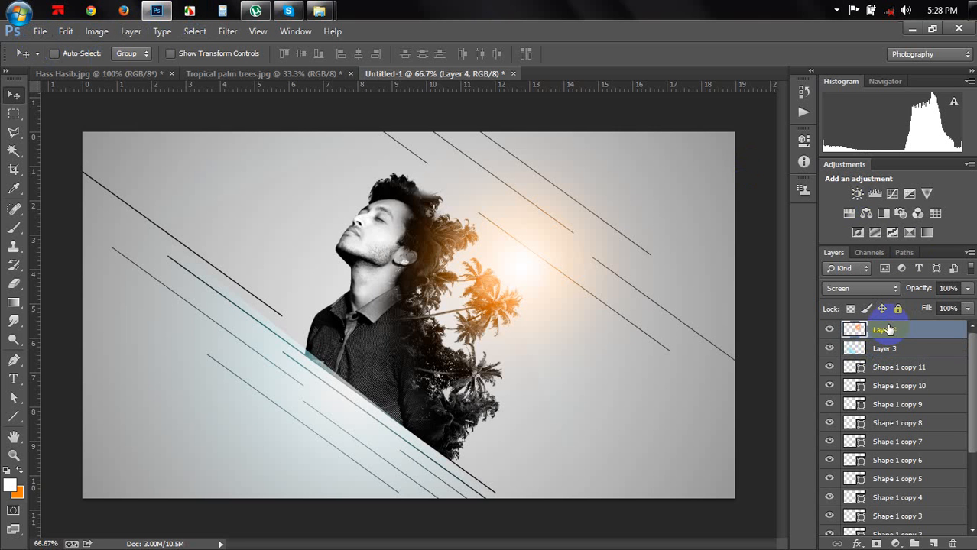
left_click(209, 34)
mouse_move(227, 31)
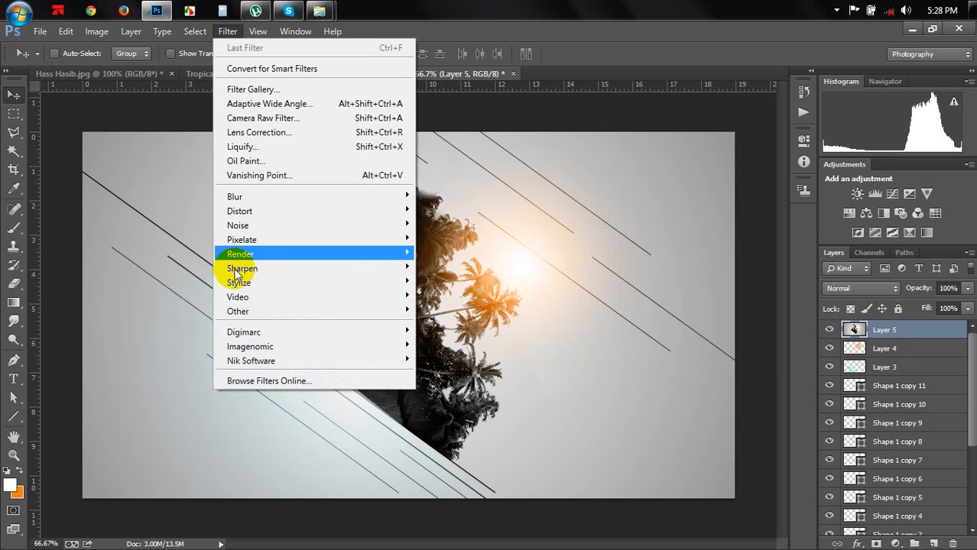
mouse_move(382, 268)
left_click(451, 336)
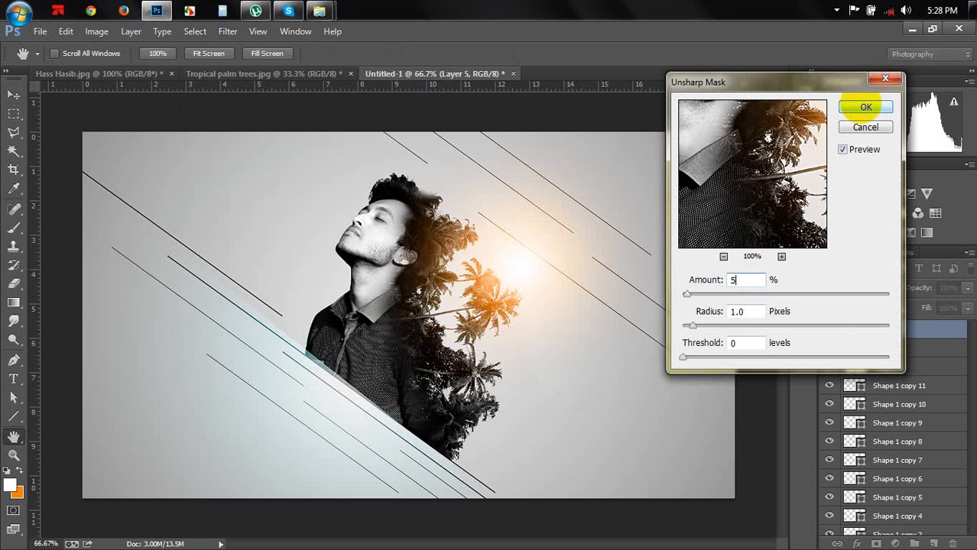
left_click(865, 108)
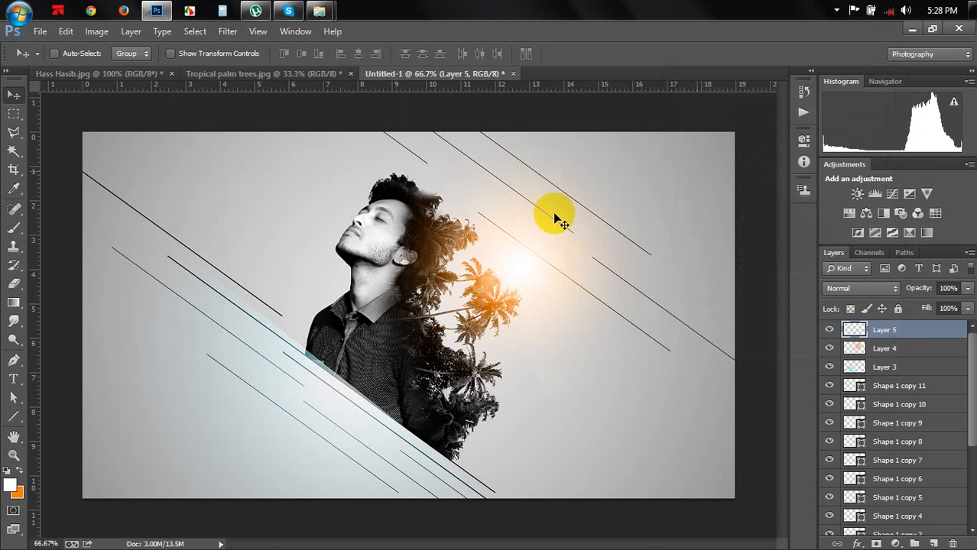
Save the composite to the Desktop as a Photoshop PSD file named Art Work
key("ctrl+s")
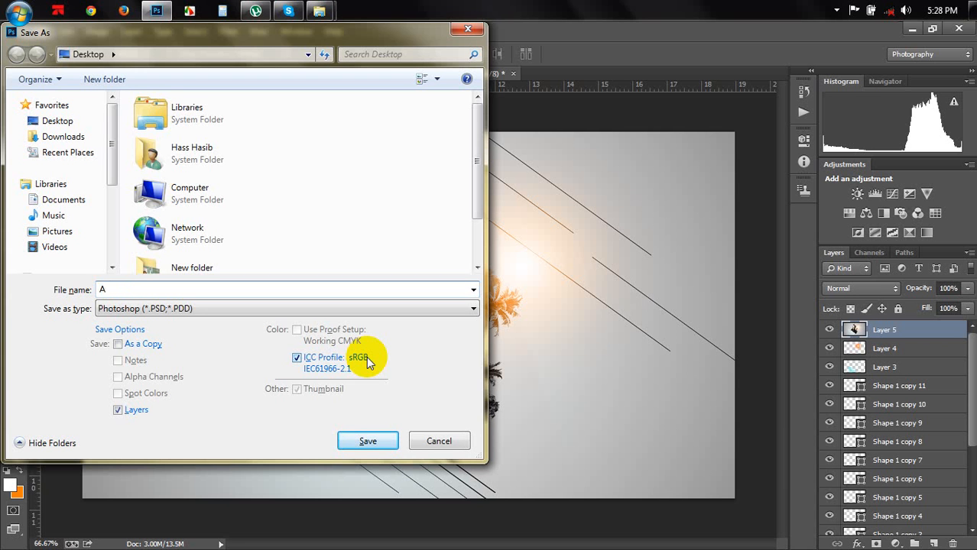
key("BackSpace")
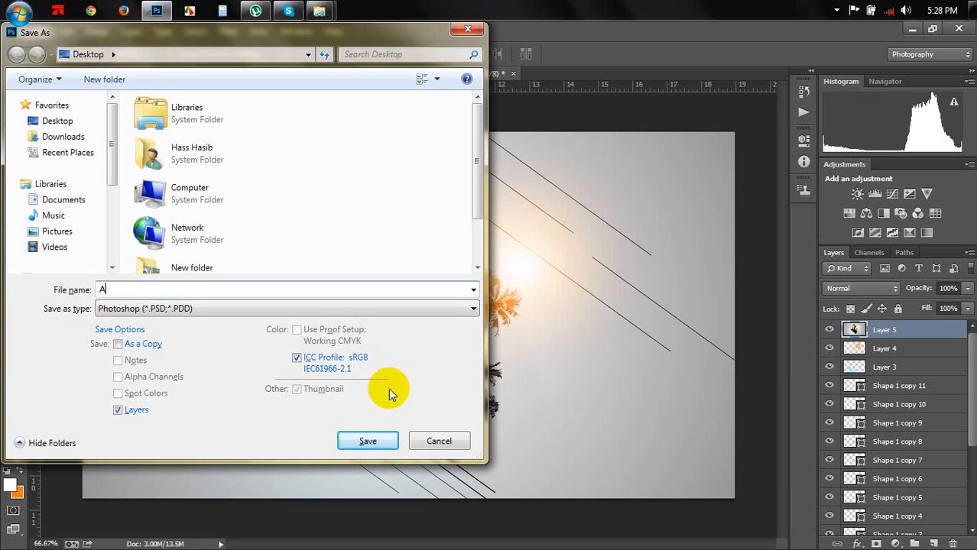
type("rt Work")
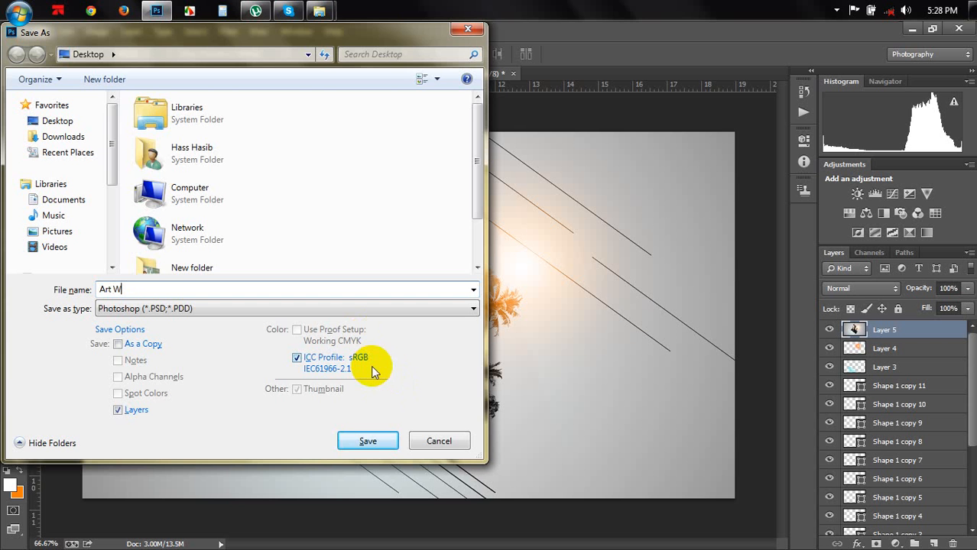
left_click(382, 446)
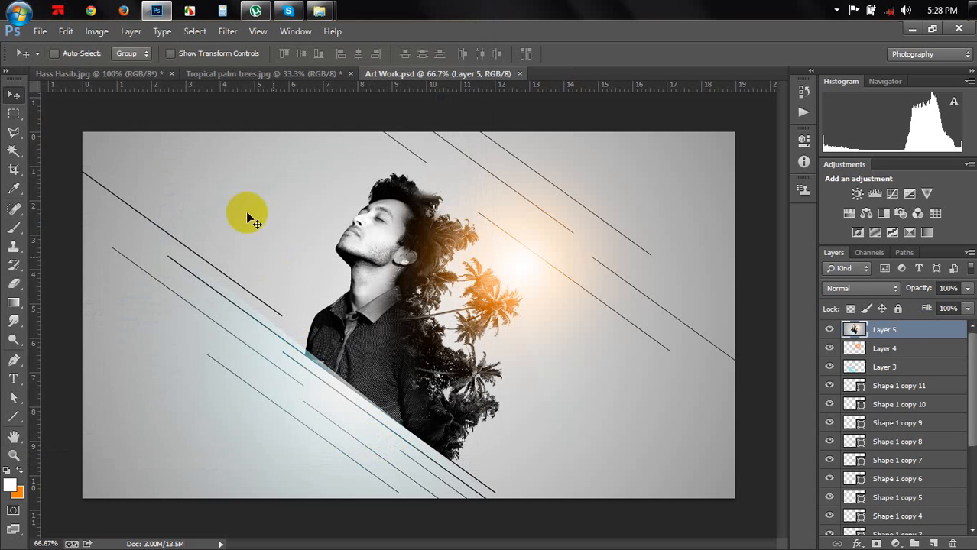
Save a JPEG copy named Art Work to the Desktop at maximum quality 12
left_click(40, 32)
left_click(96, 211)
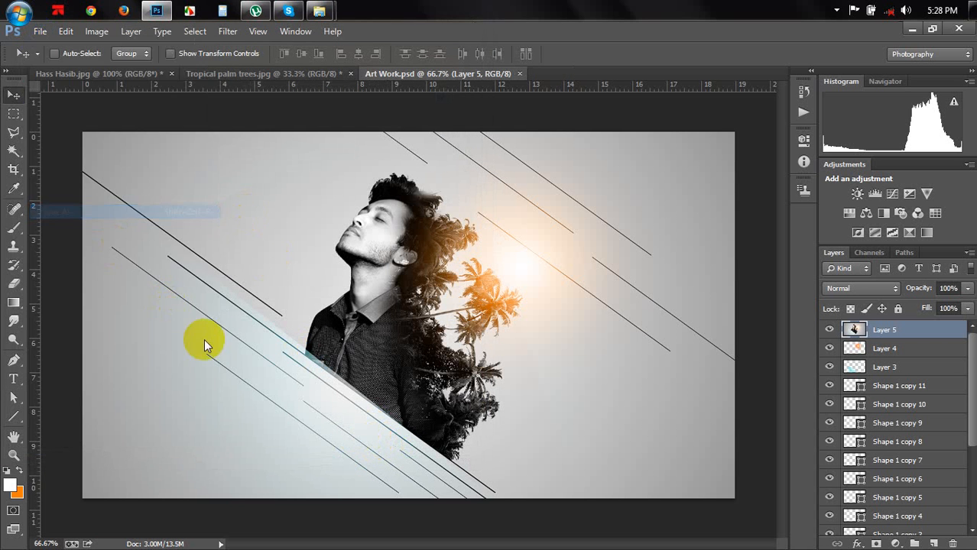
left_click(243, 309)
left_click(199, 157)
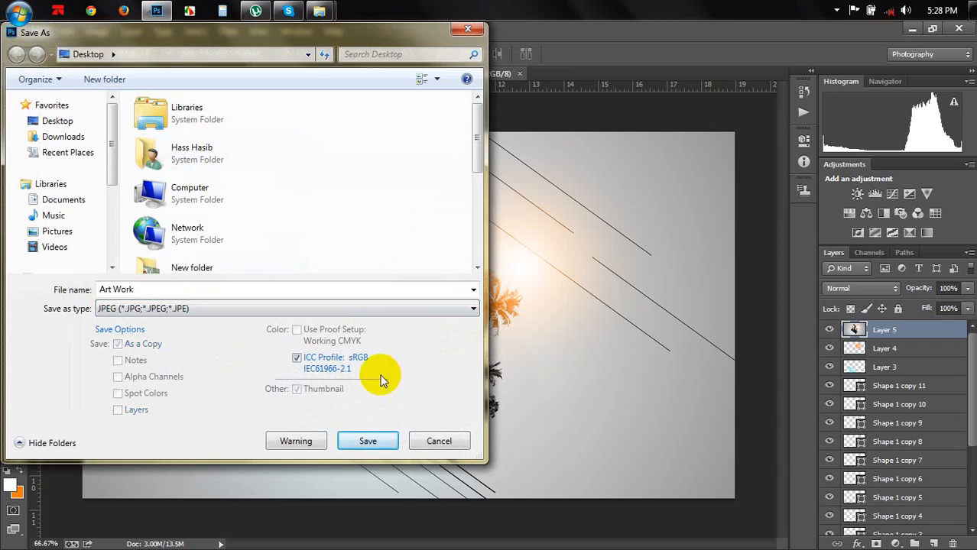
left_click(384, 443)
left_click(564, 135)
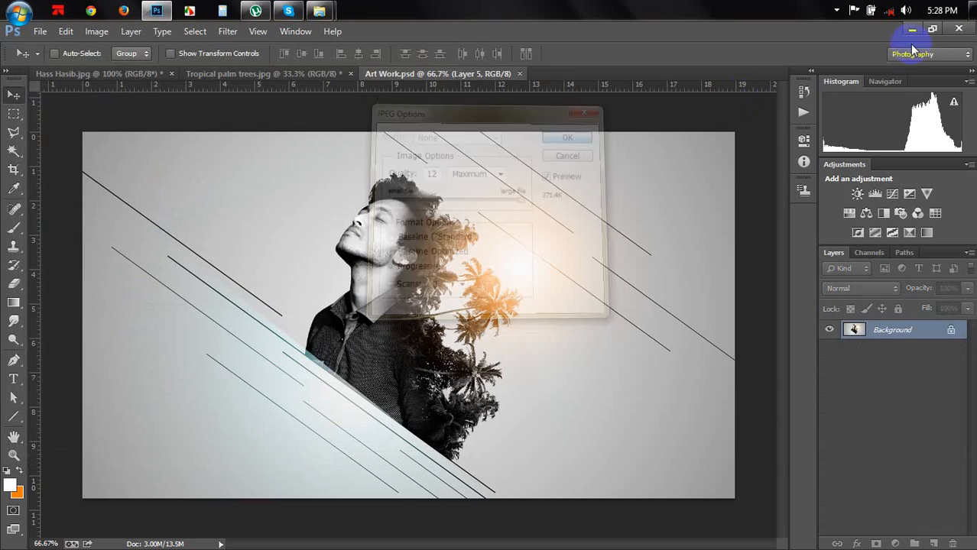
Minimize the open windows, view the Art Work JPEG in Windows Photo Viewer, set it as the desktop background and close the viewer
left_click(912, 29)
left_click(912, 28)
left_click(913, 29)
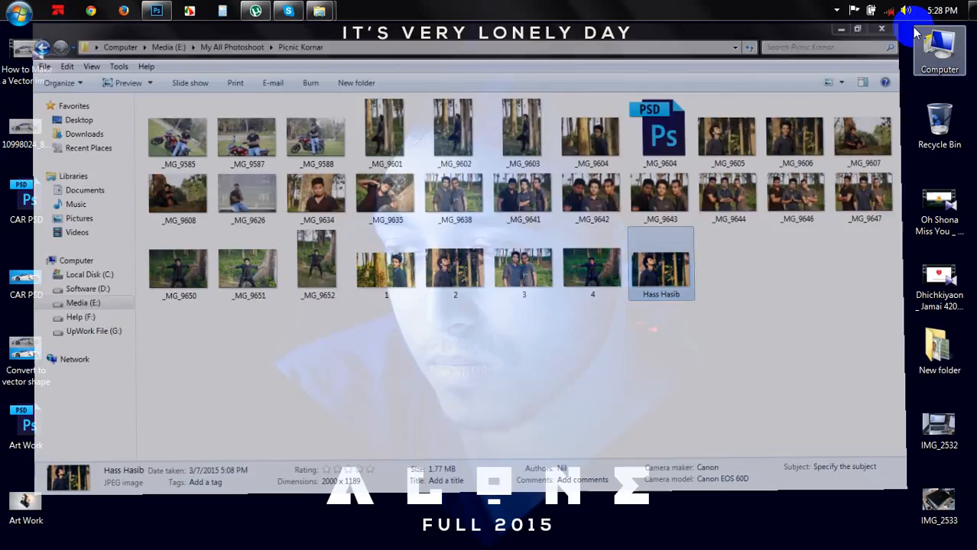
double_click(26, 504)
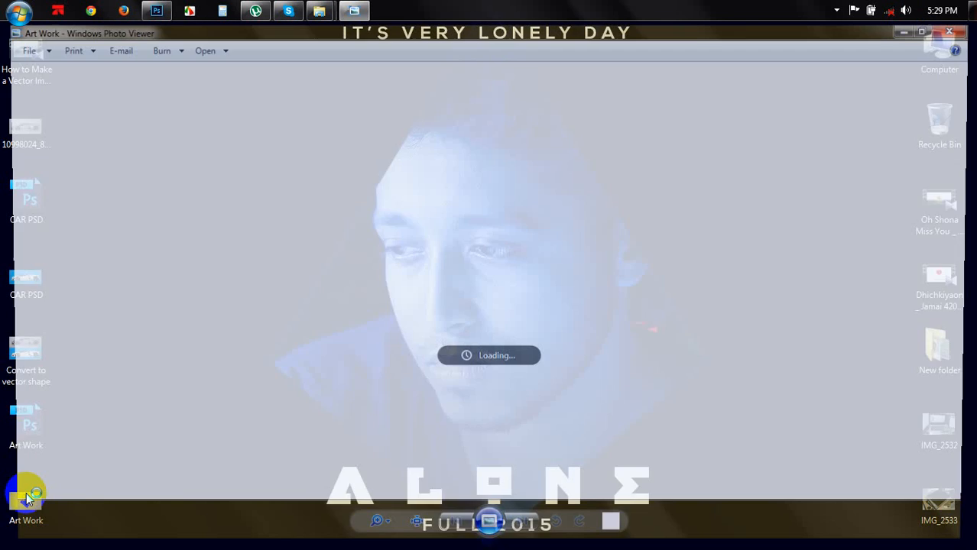
right_click(577, 187)
left_click(609, 212)
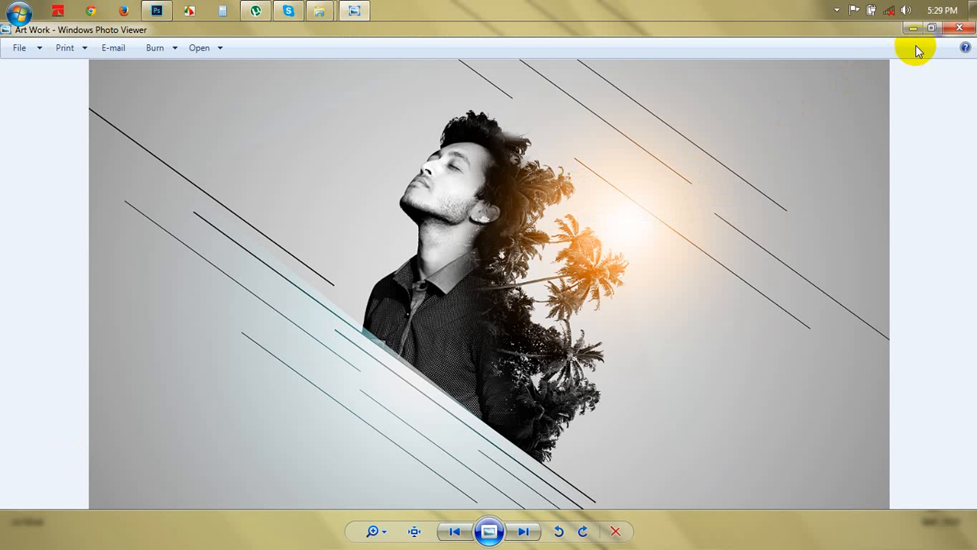
left_click(959, 28)
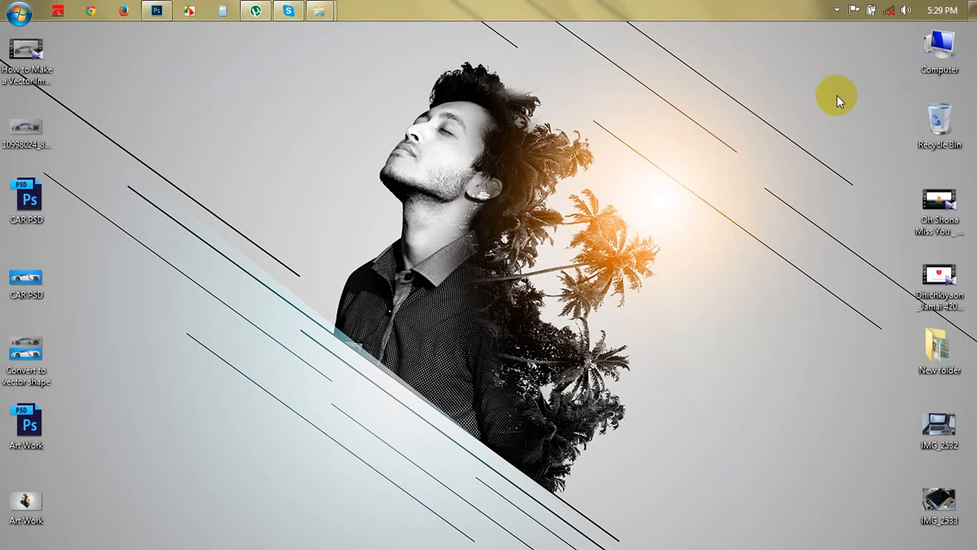
Refresh the desktop and switch back to Photoshop
right_click(628, 200)
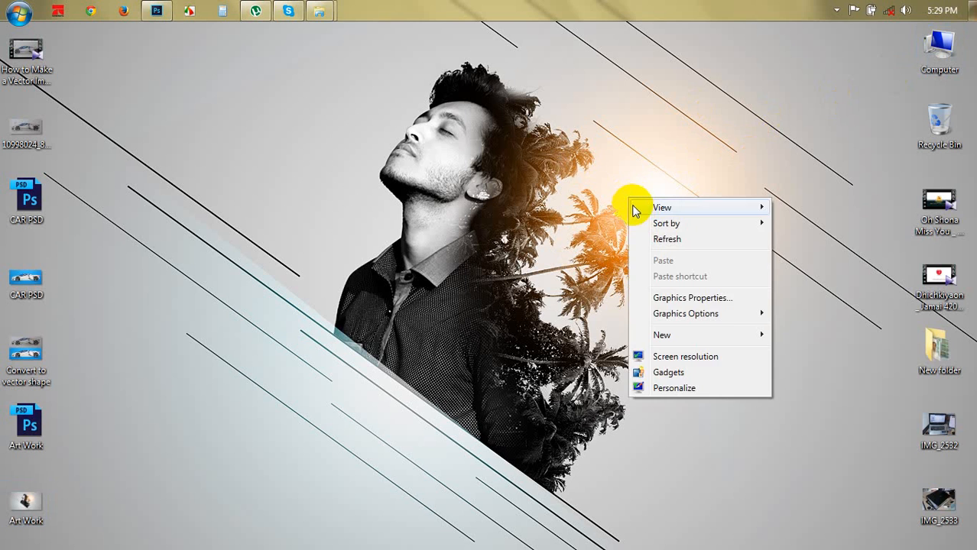
left_click(637, 238)
left_click(158, 12)
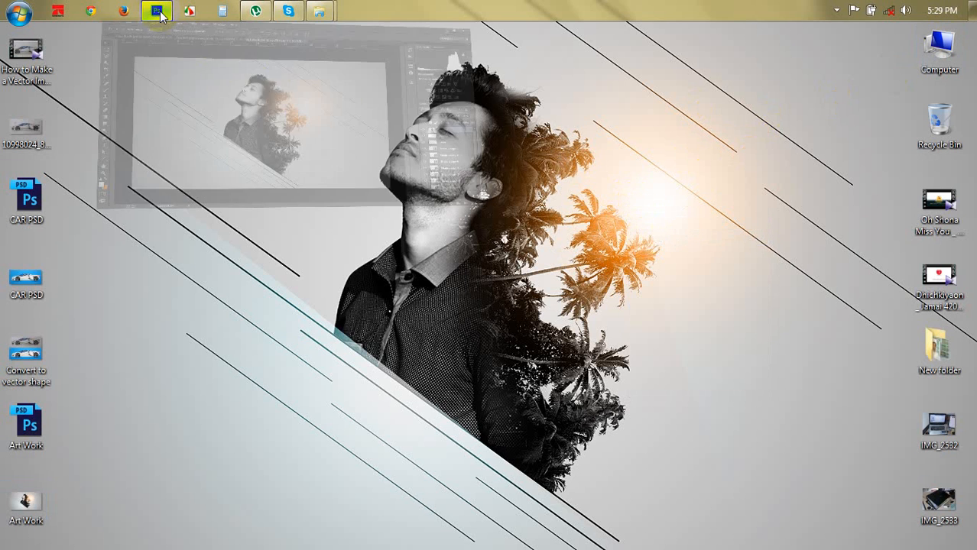